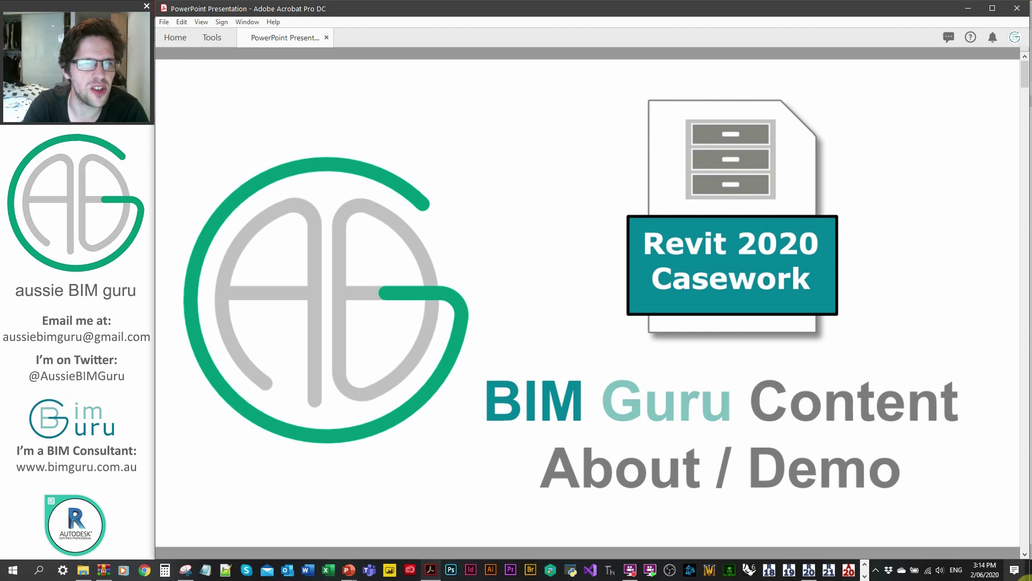
Page through the Revit 2020 Casework presentation slides up to the Quick demo slide
key(Page_Down)
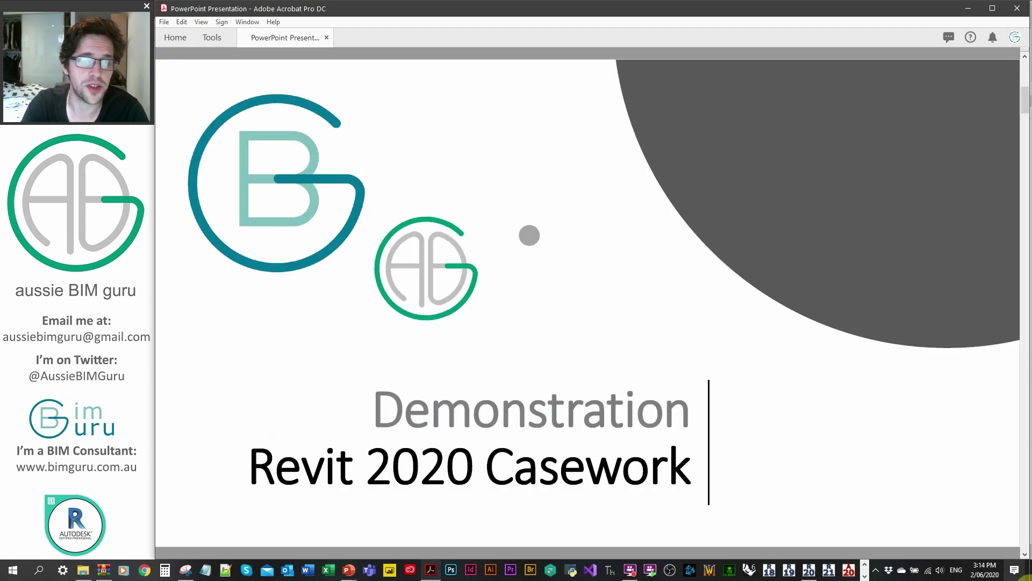
key(Page_Down)
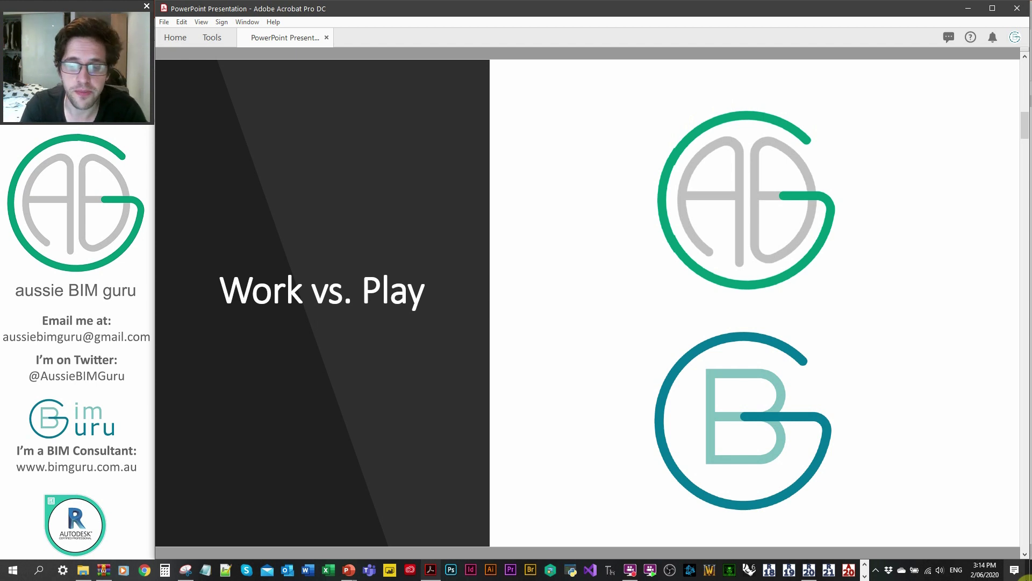
key(Page_Down)
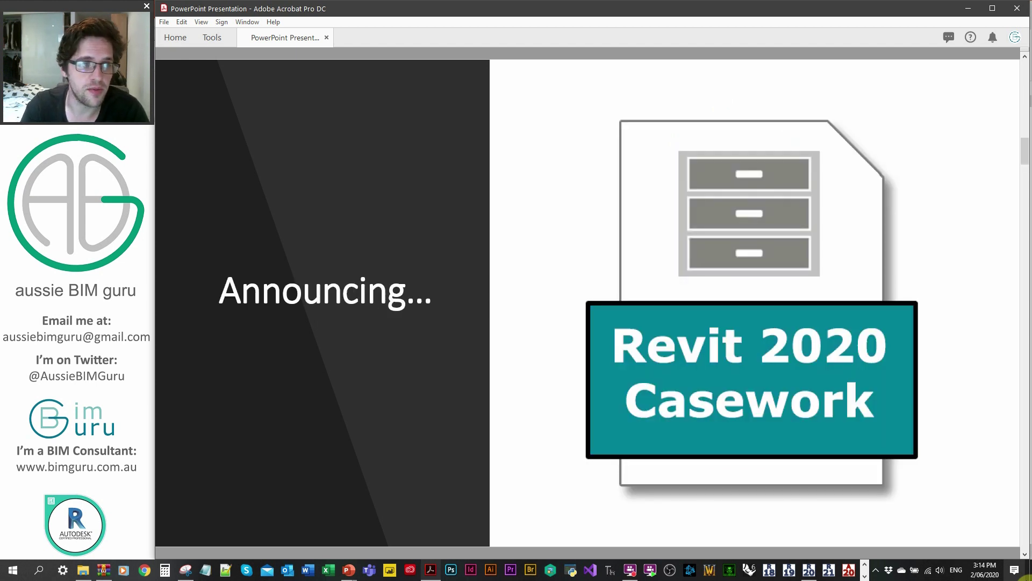
key(Page_Down)
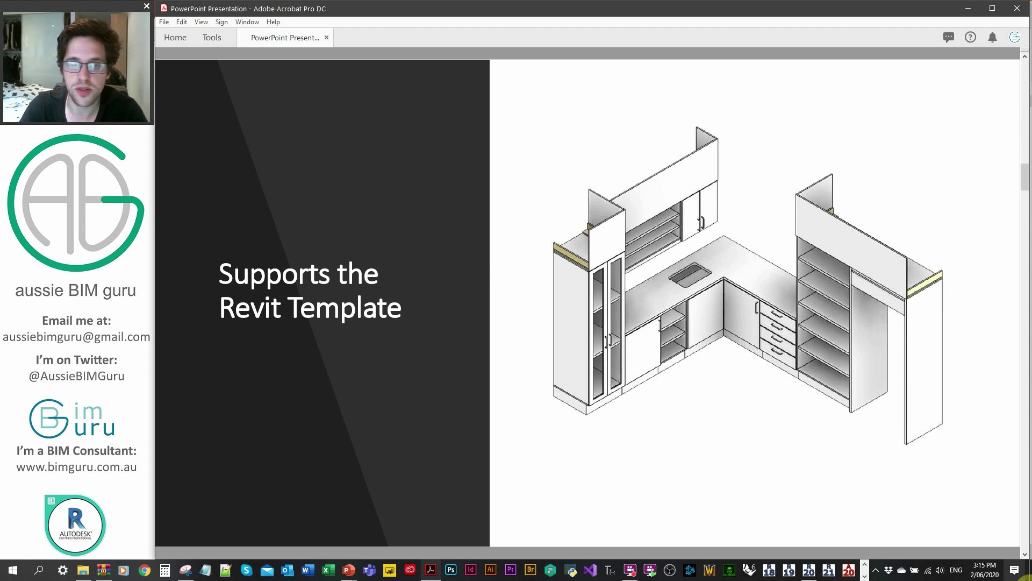
key(Page_Down)
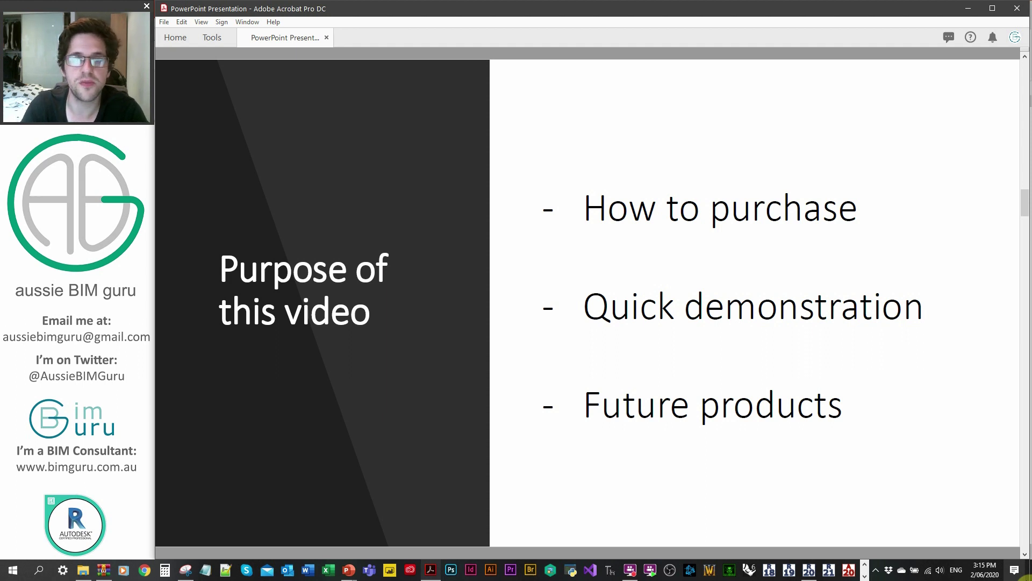
key(Page_Down)
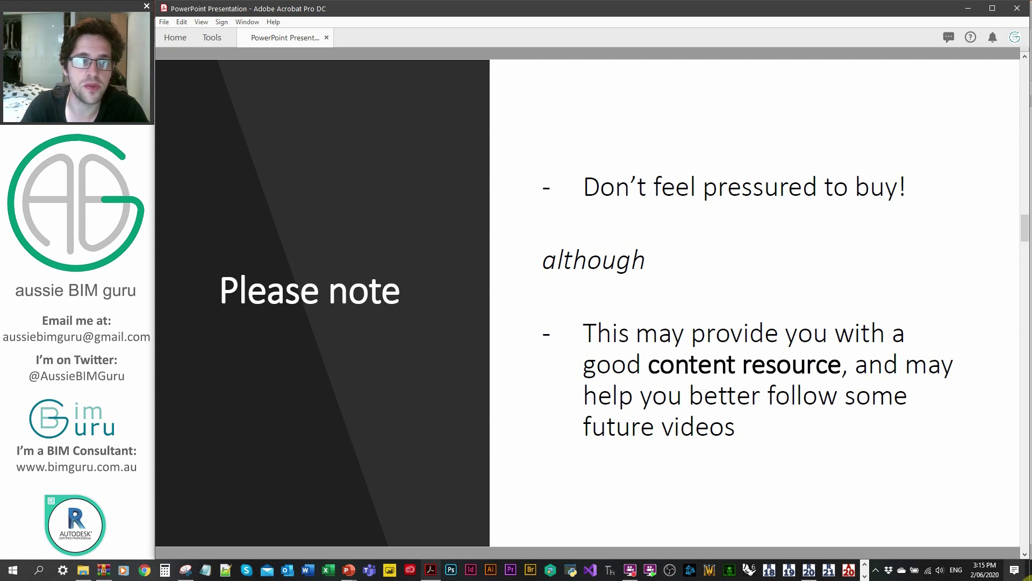
key(Right)
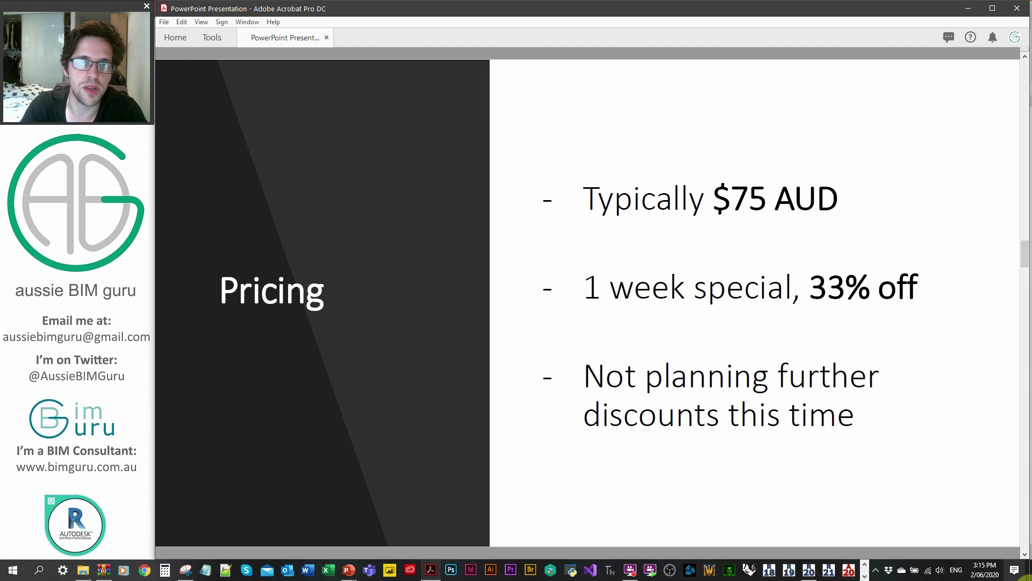
key(Right)
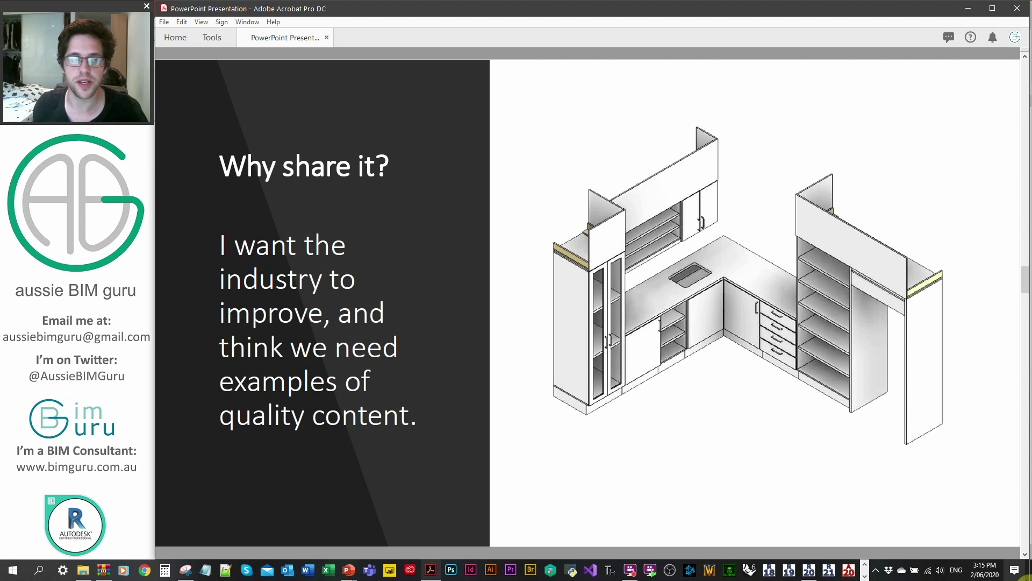
key(Page_Down)
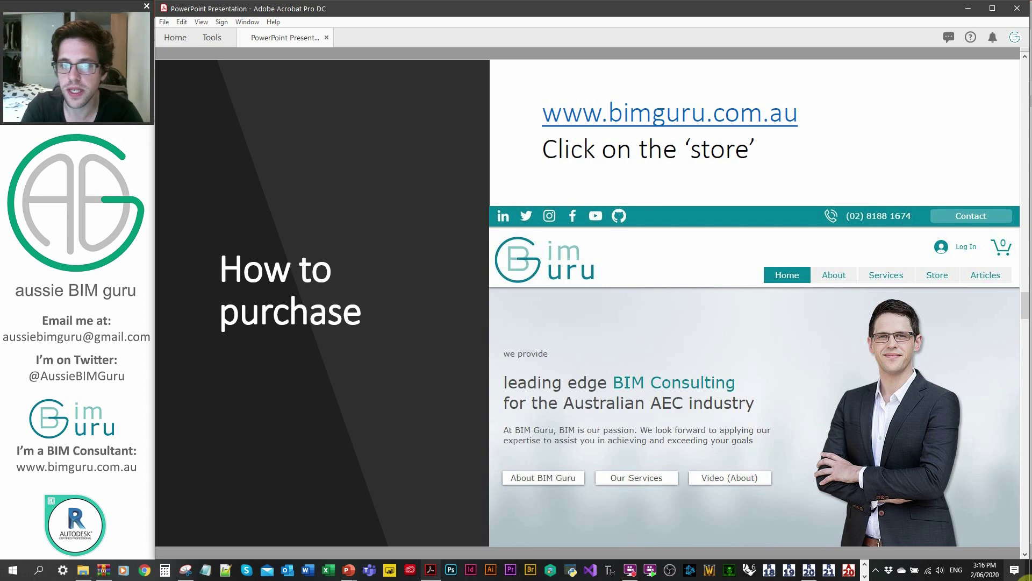
key(Page_Down)
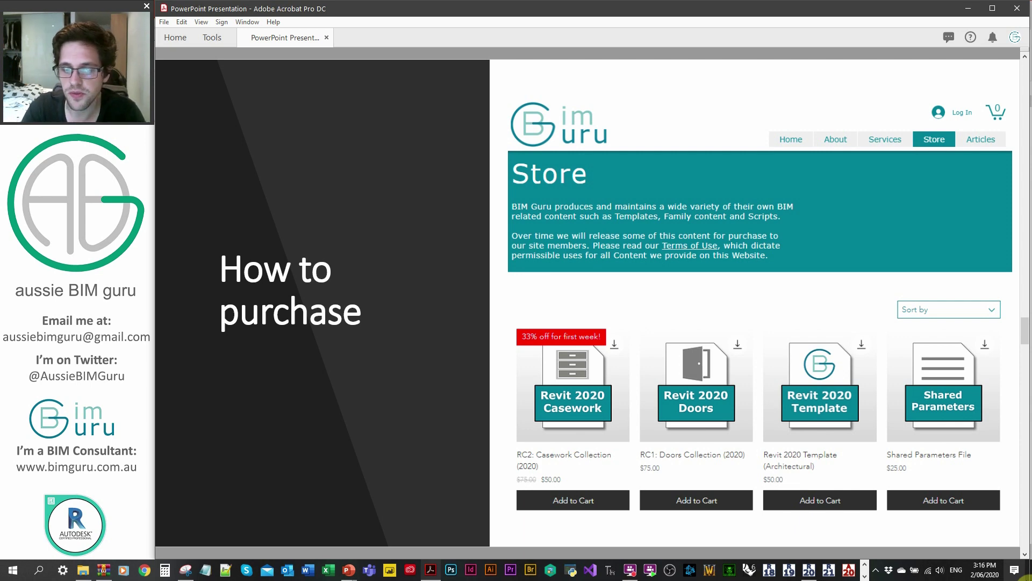
key(Page_Down)
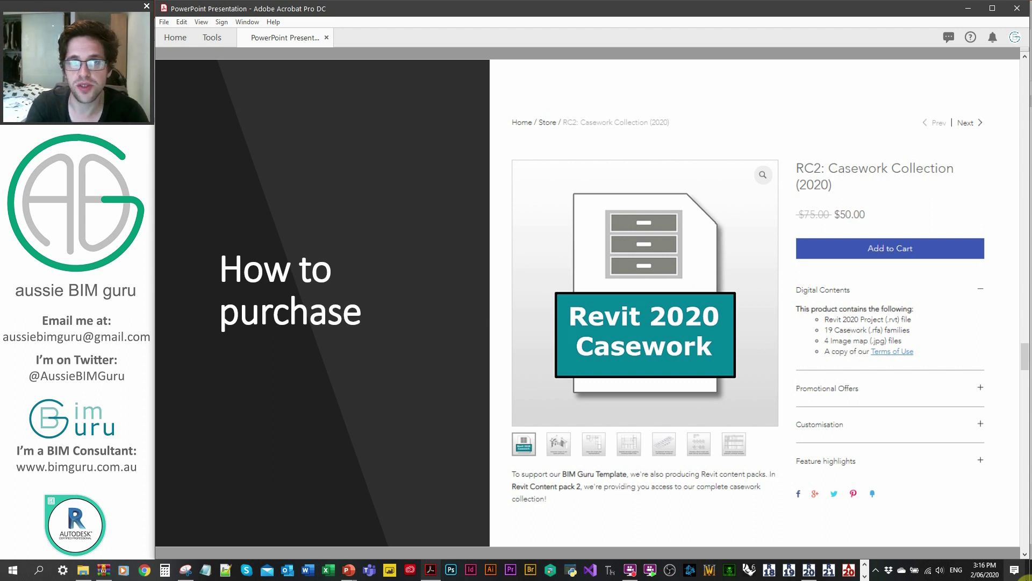
key(Right)
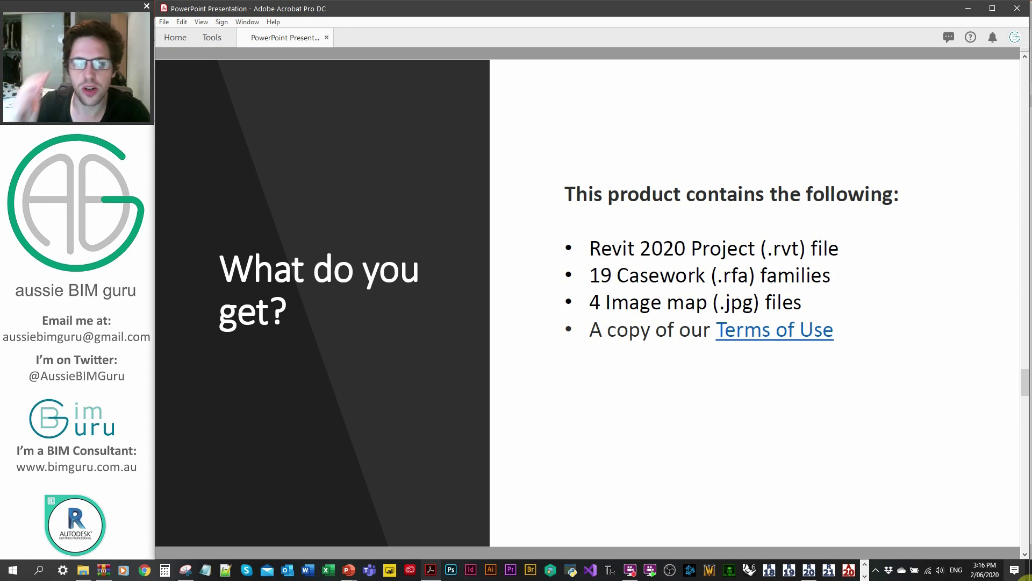
key(Page_Down)
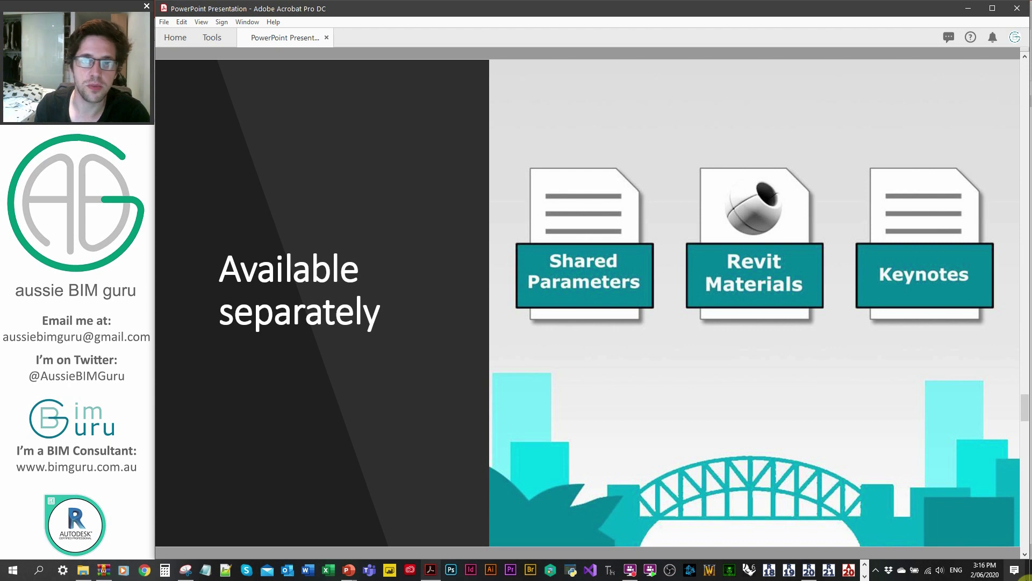
key(Page_Down)
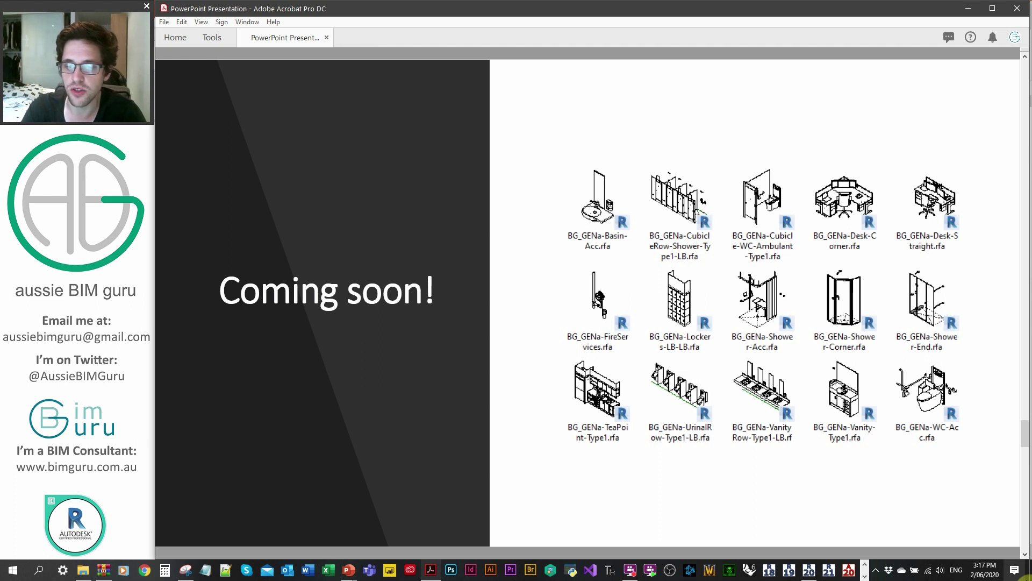
key(Right)
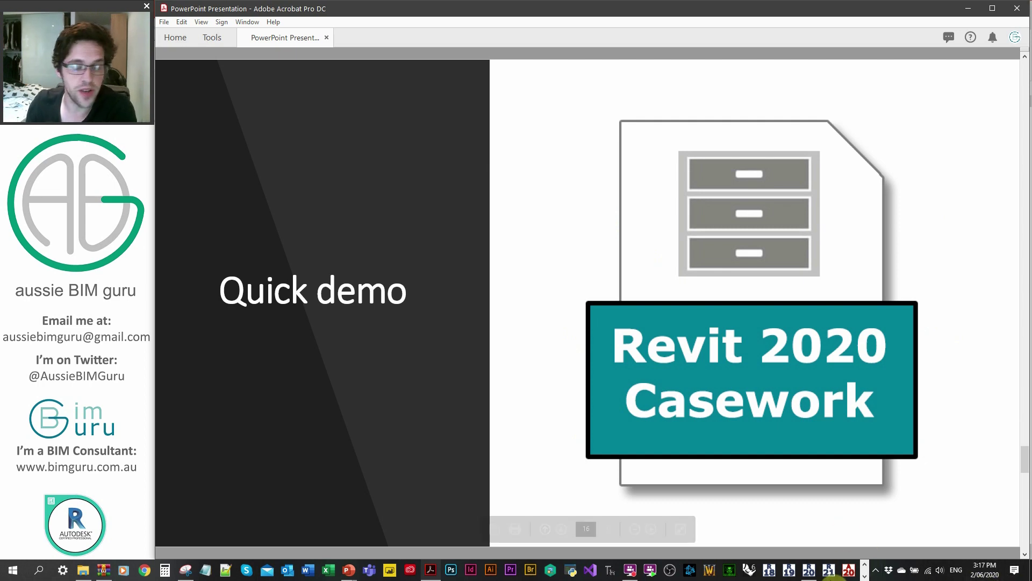
Switch to the casework project in Revit and open the Content View floor plan from the 01_Content views
click(828, 570)
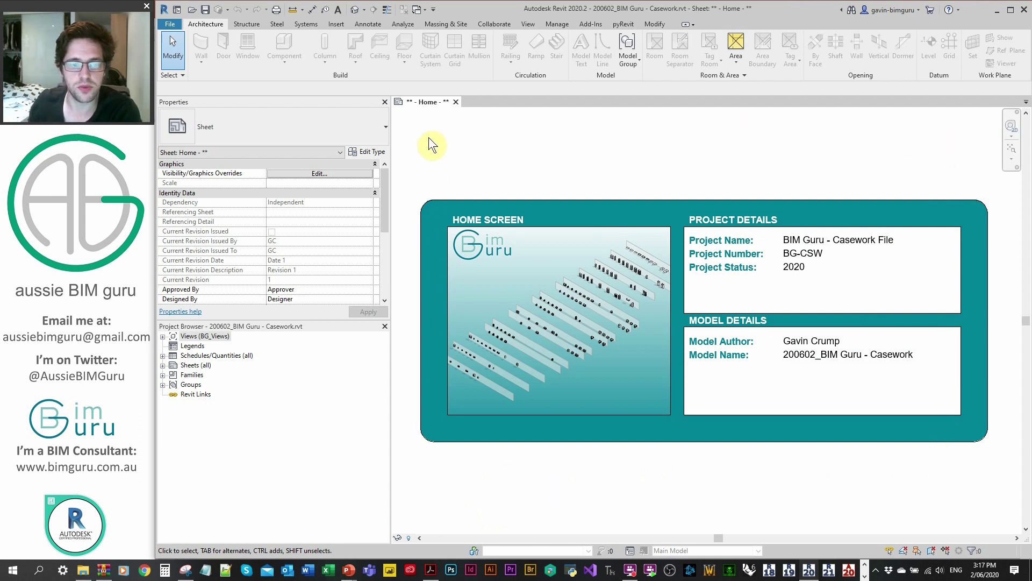
double_click(204, 336)
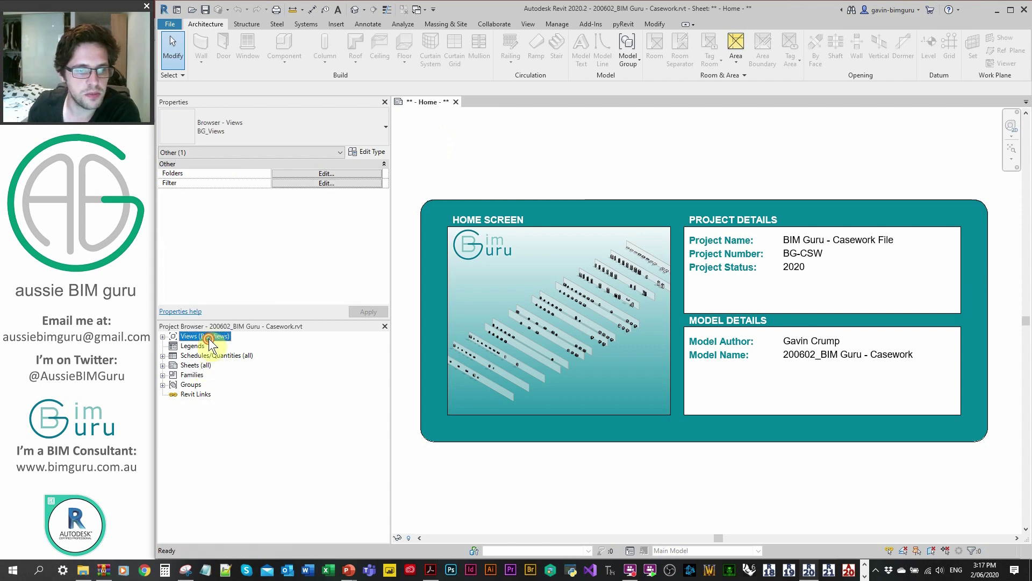
double_click(199, 356)
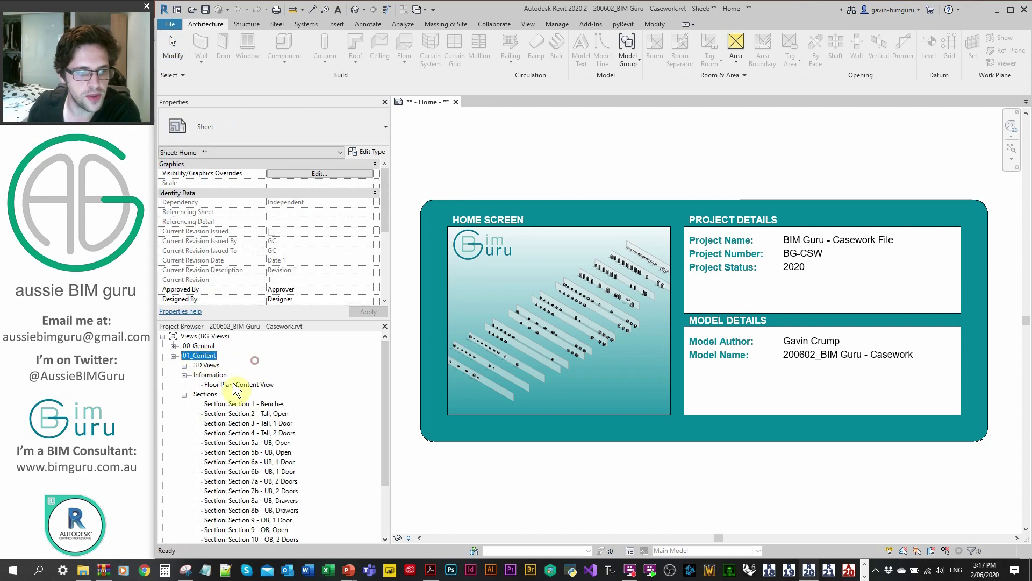
click(234, 385)
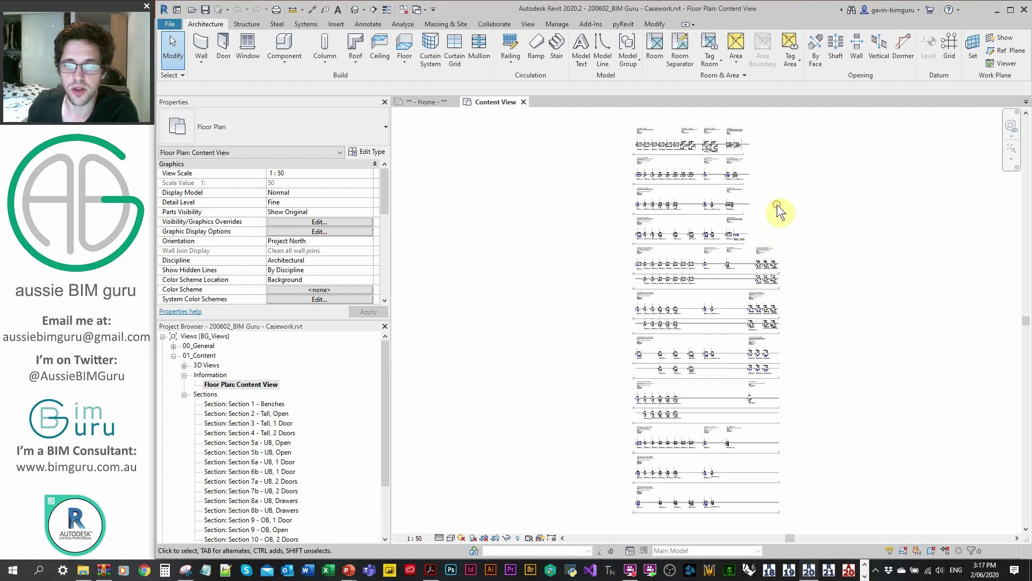
Examine the bench, opening and tall unit types laid out in the Content View floor plan
scroll(651, 115, up, 2)
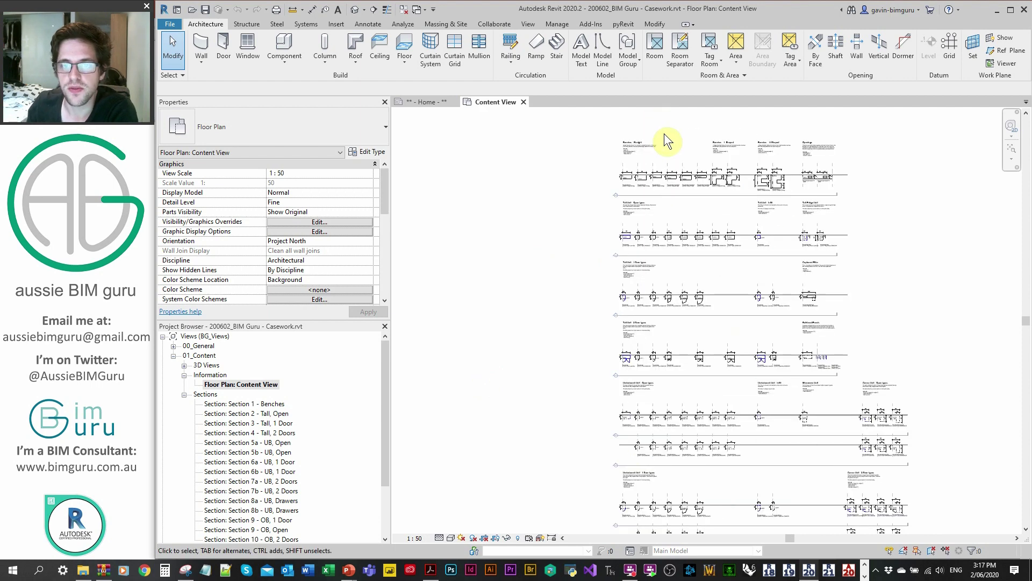
scroll(702, 177, up, 4)
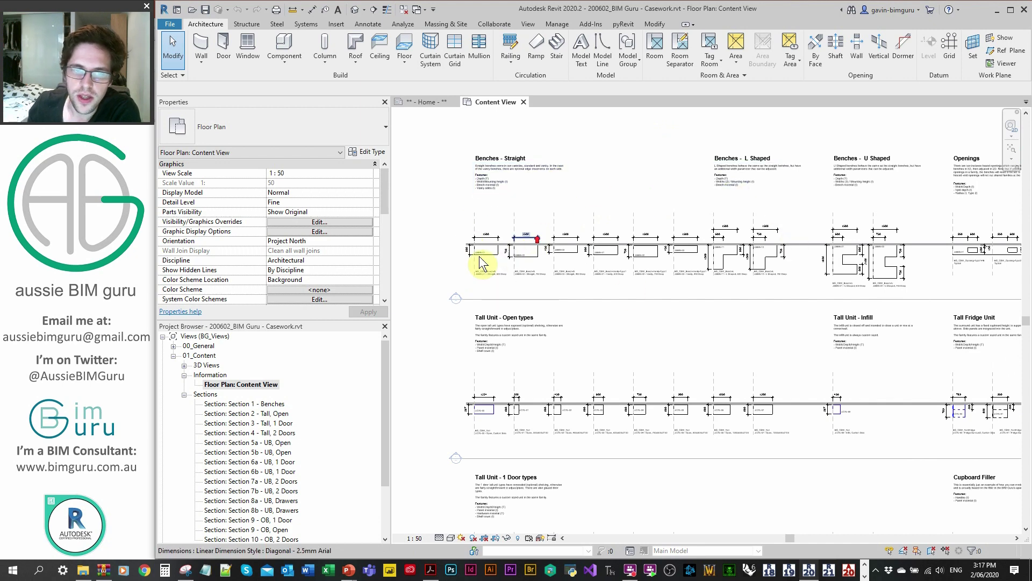
scroll(468, 252, down, 2)
scroll(786, 290, up, 3)
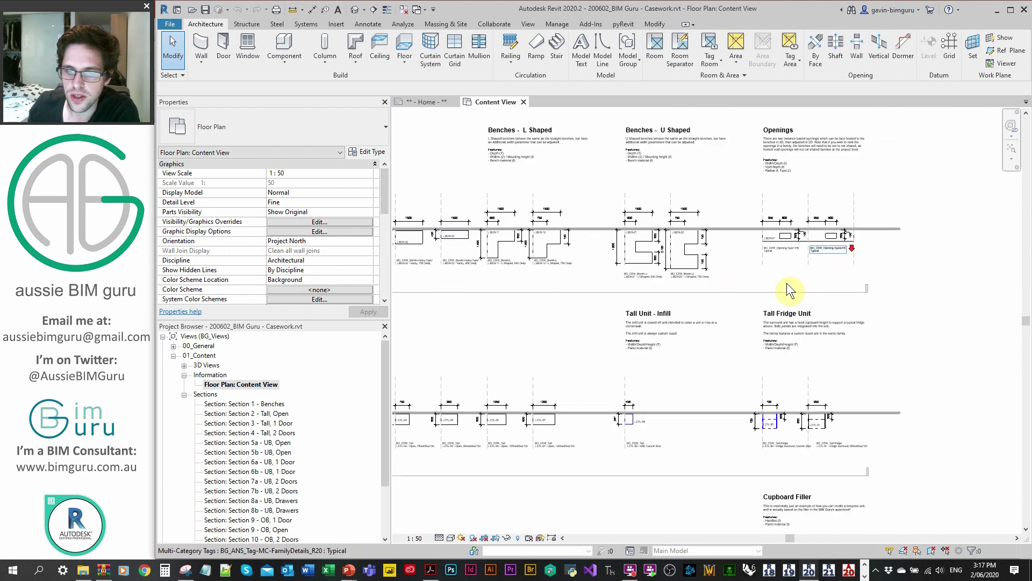
scroll(786, 283, down, 2)
shift+scroll(511, 322, left, 3)
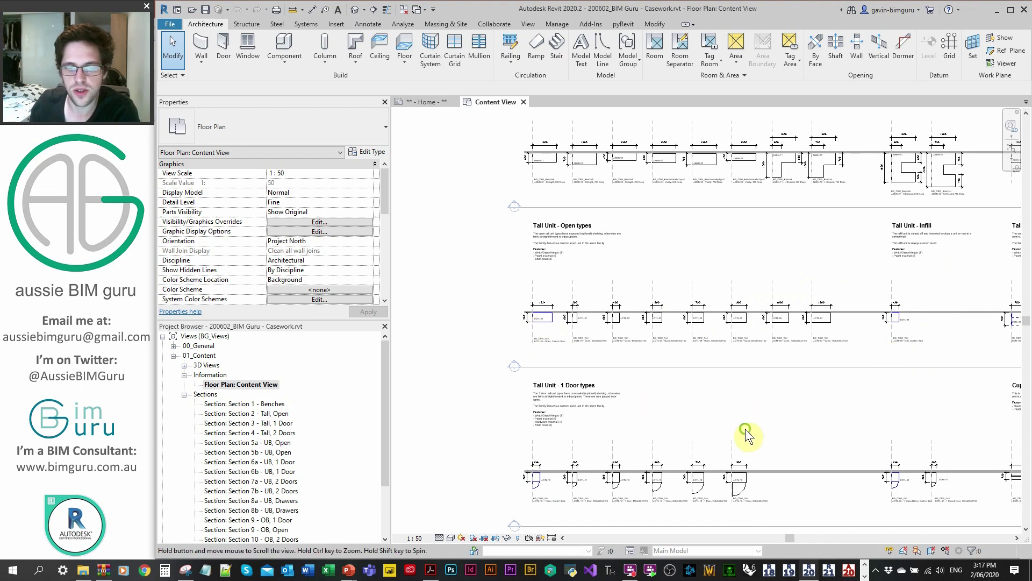
scroll(745, 428, down, 3)
scroll(559, 270, down, 15)
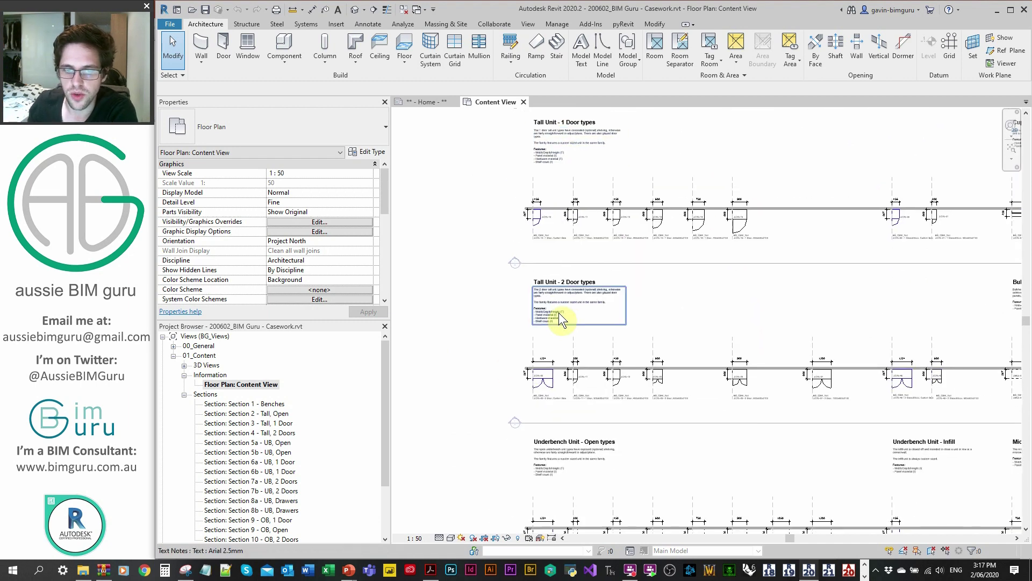
Examine the underbench, corner, through and overbench unit types, including their door and drawer variants, in the floor plan
middle_drag(578, 205, 576, 191)
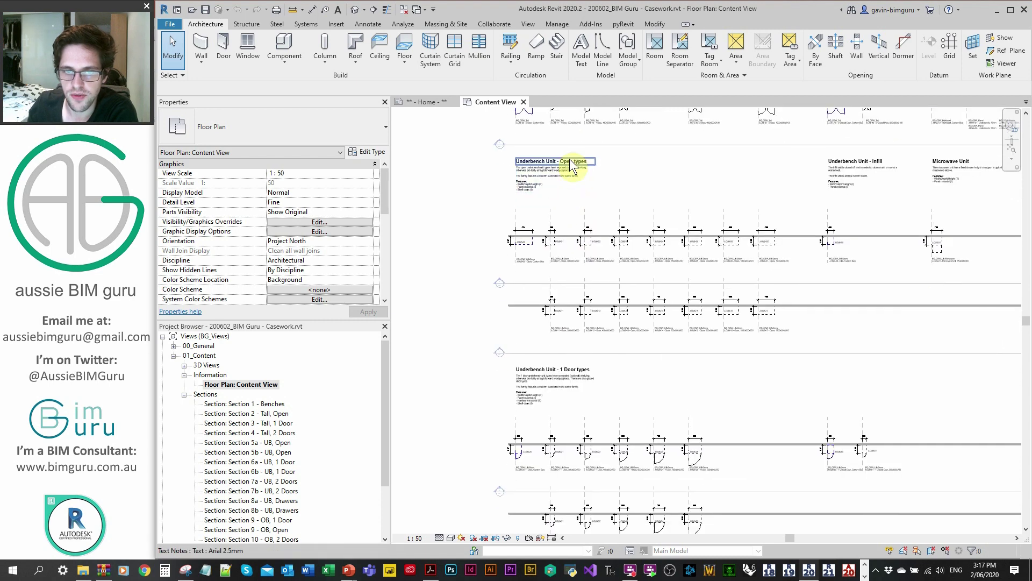
mouse_move(758, 322)
middle_down()
mouse_move(535, 320)
mouse_move(583, 233)
middle_up()
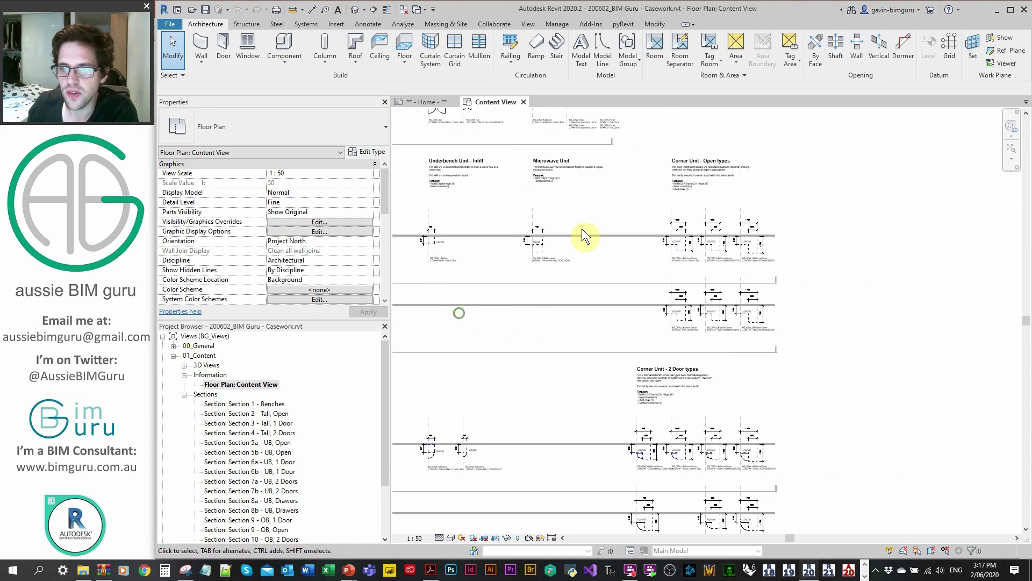
scroll(742, 265, up, 3)
scroll(624, 278, up, 3)
scroll(733, 318, down, 15)
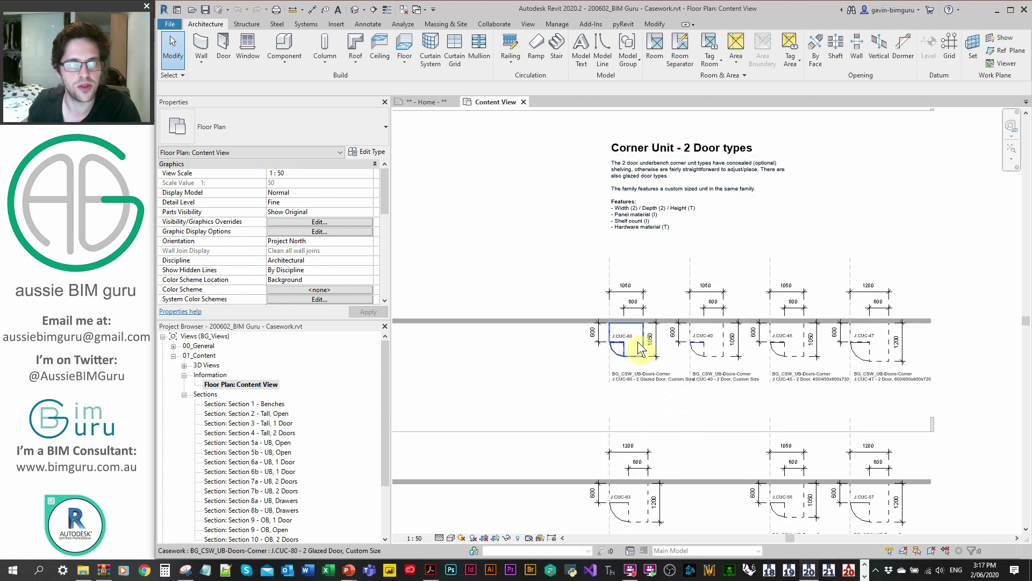
scroll(673, 322, down, 12)
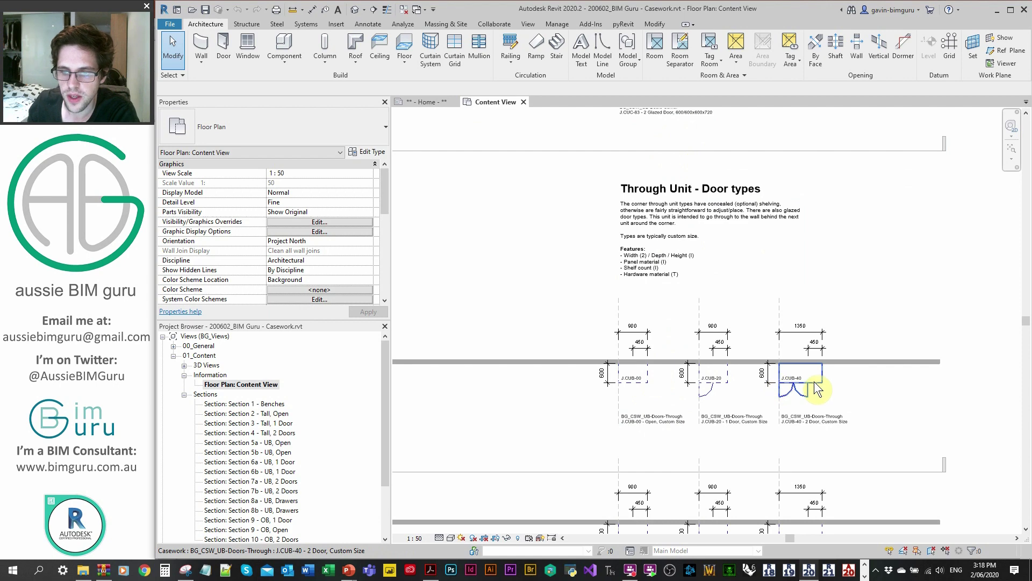
scroll(814, 384, down, 4)
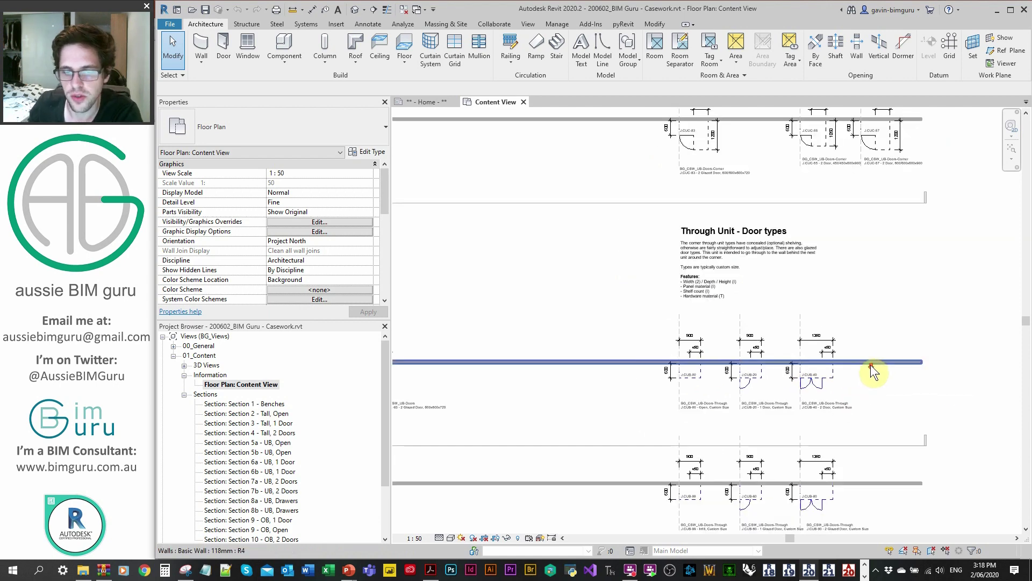
scroll(694, 236, down, 2)
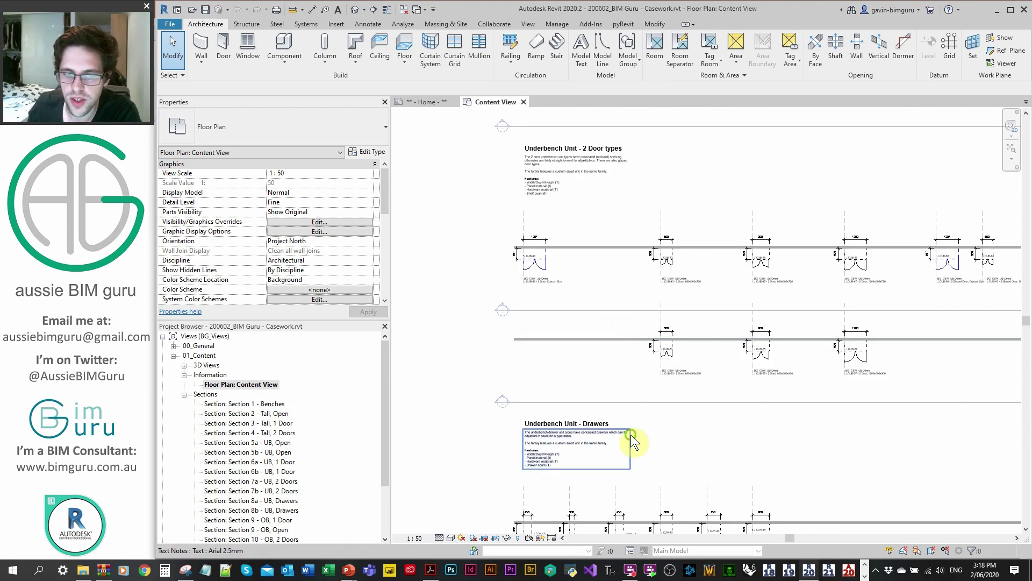
middle_drag(631, 435, 628, 172)
middle_drag(619, 385, 595, 150)
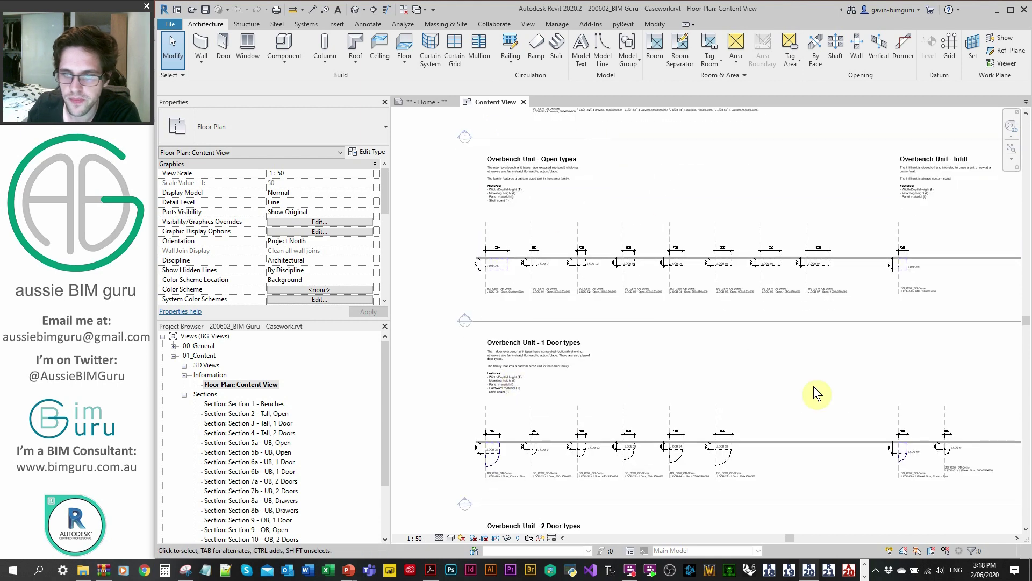
middle_drag(618, 398, 607, 110)
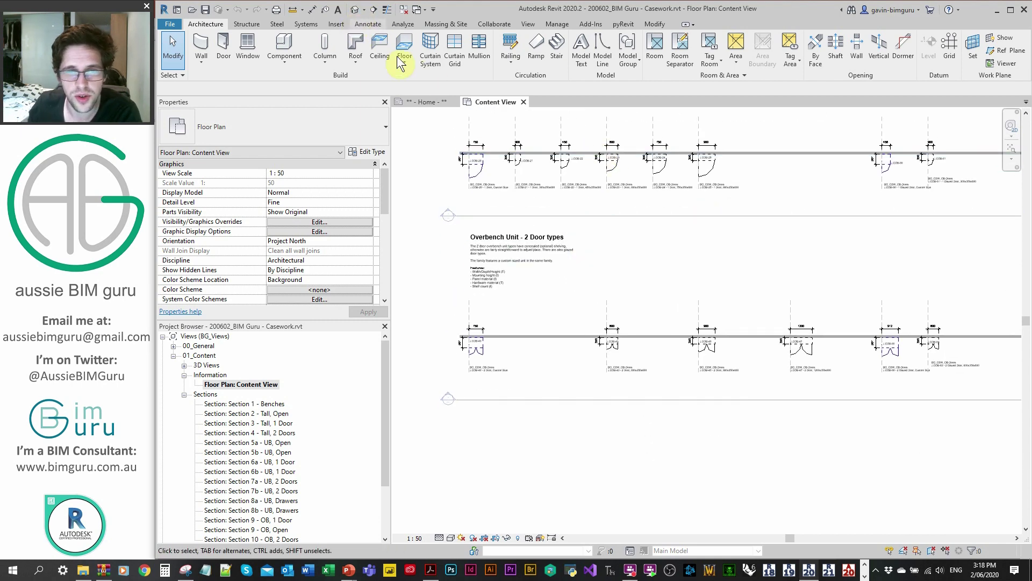
scroll(466, 158, up, 5)
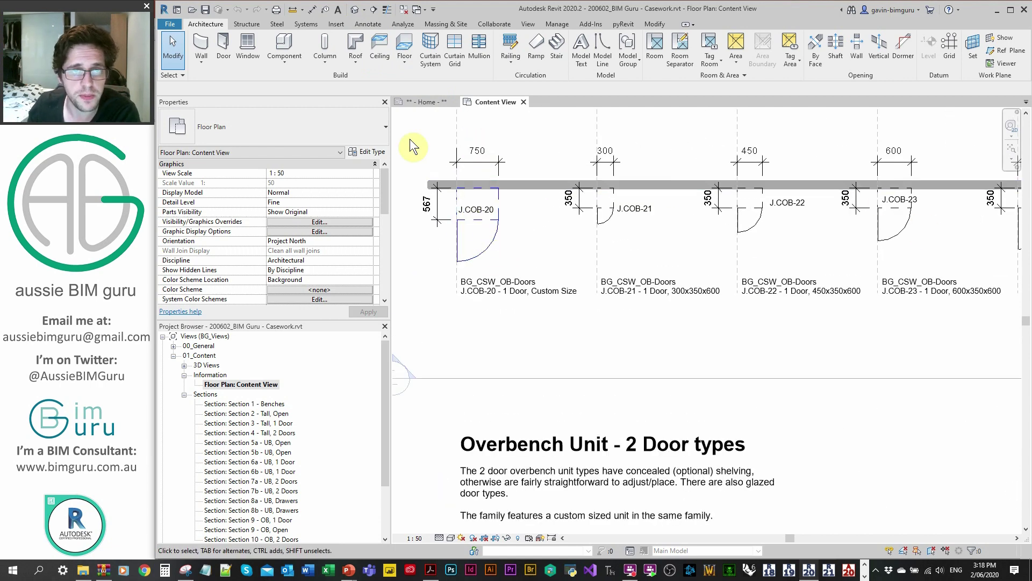
Open the default 3D view and inspect the rows of benches and tall units up close
click(356, 12)
scroll(640, 211, up, 5)
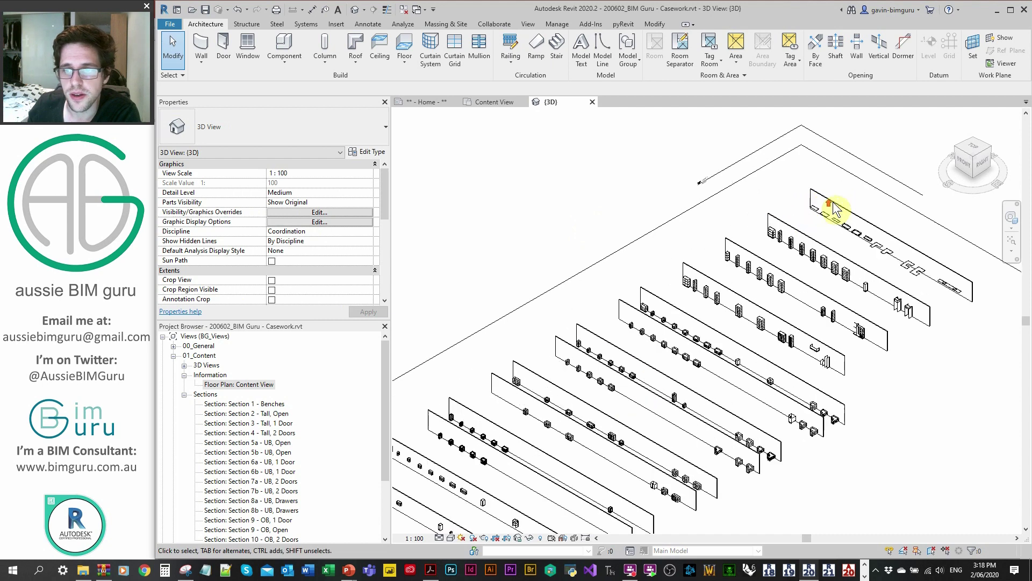
middle_drag(861, 266, 599, 260)
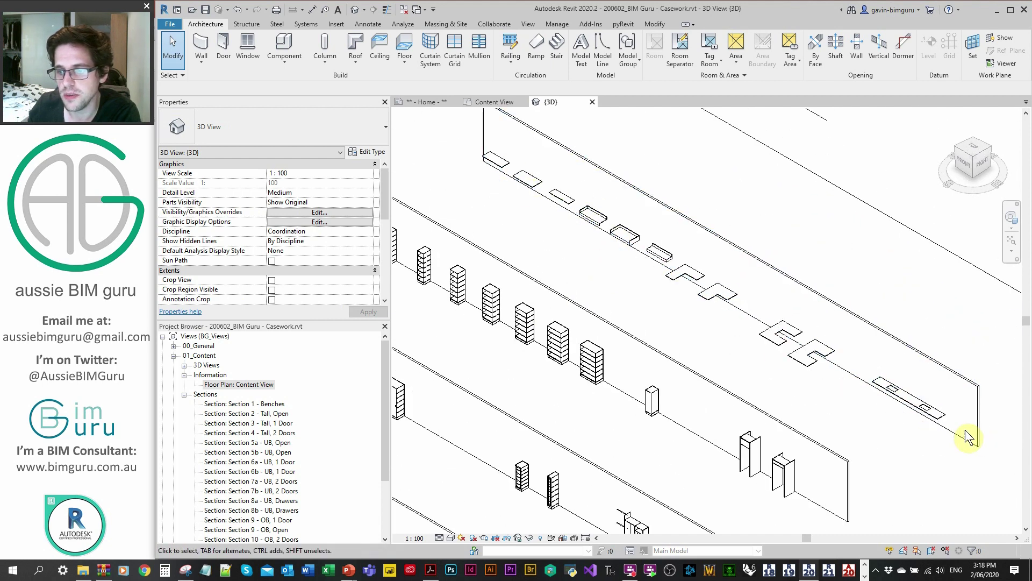
Examine the tall units in the 3D view, including the open, one-door, two-door, glazed and robe types
scroll(806, 395, down, 2)
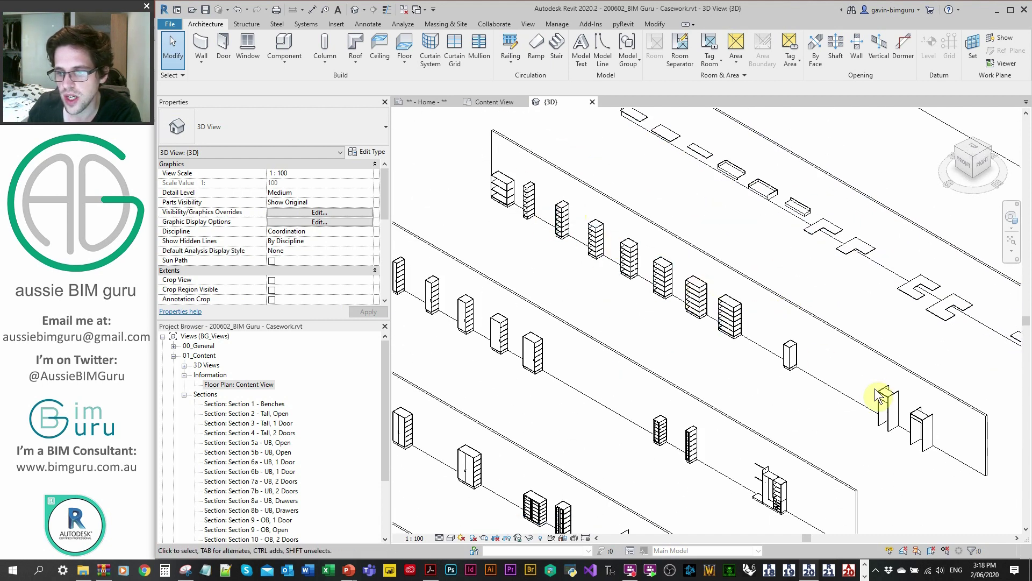
scroll(909, 434, up, 5)
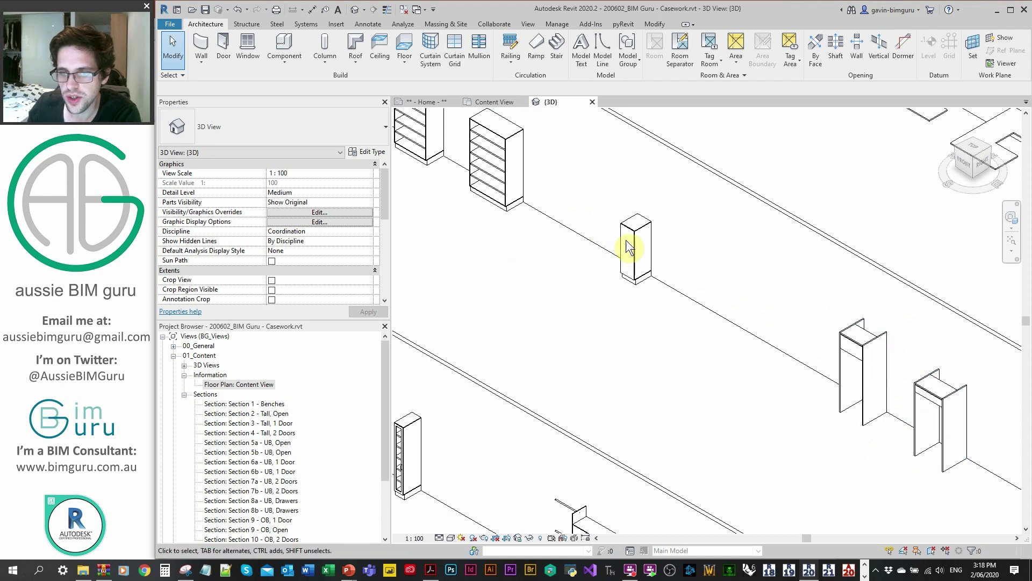
scroll(652, 219, down, 3)
scroll(861, 403, up, 3)
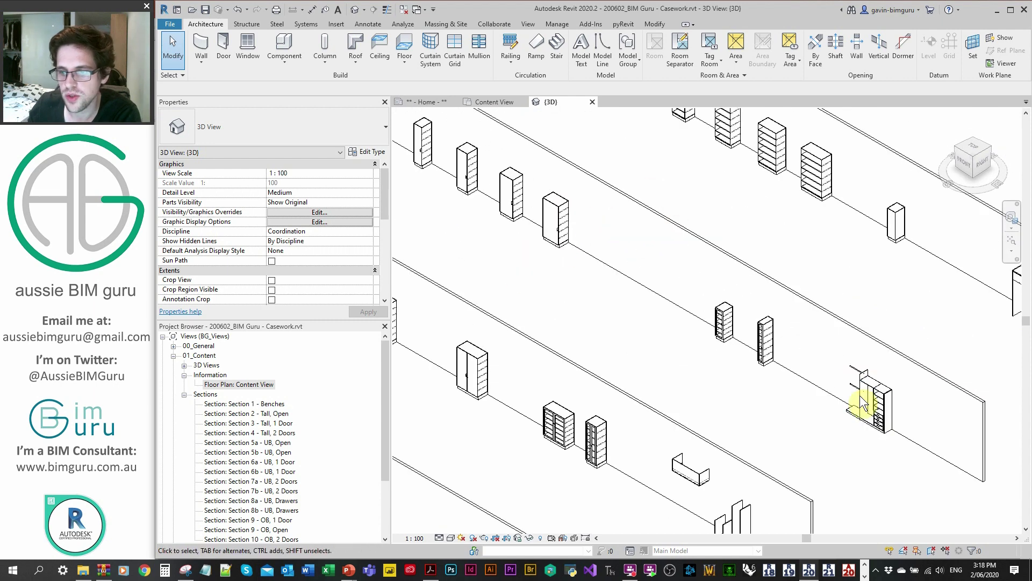
scroll(862, 403, up, 2)
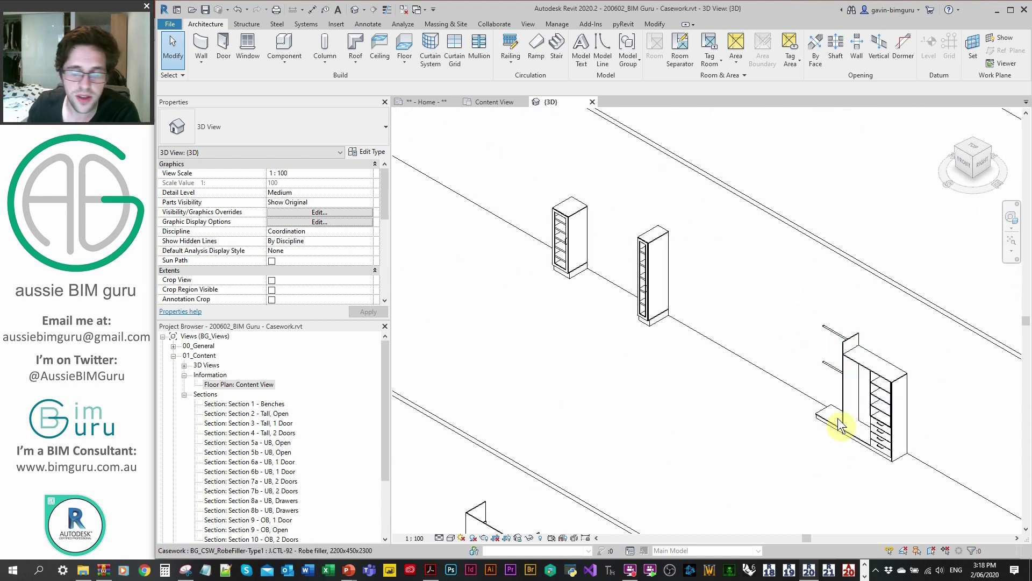
scroll(817, 353, down, 3)
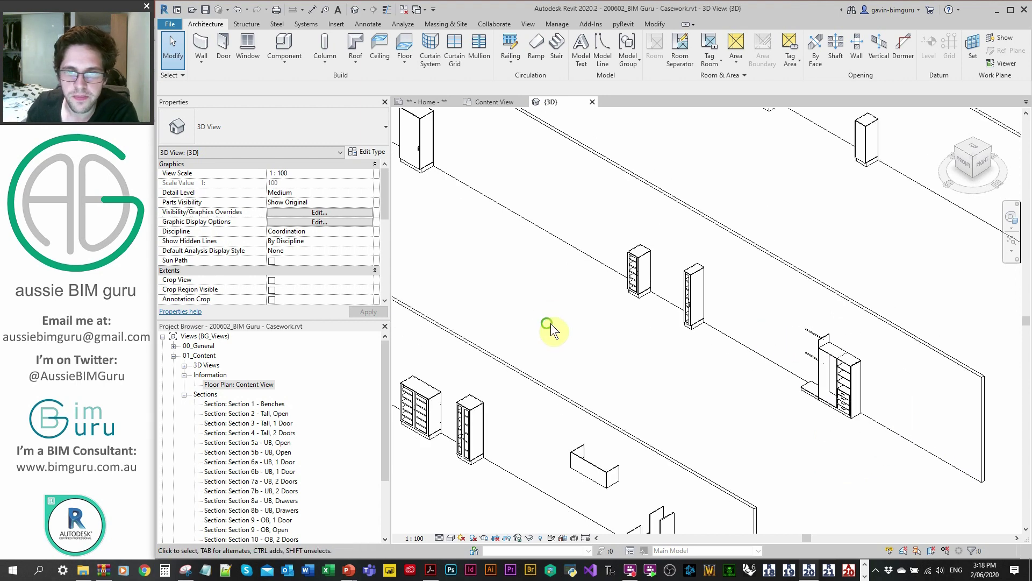
scroll(768, 334, up, 3)
scroll(654, 286, down, 2)
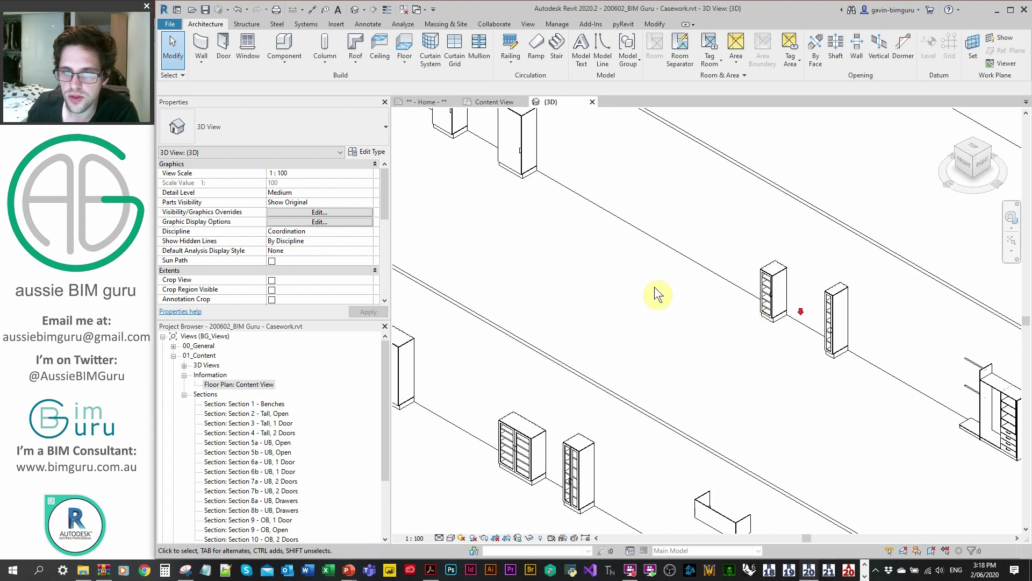
scroll(582, 302, up, 2)
middle_drag(583, 303, 796, 281)
scroll(789, 410, up, 2)
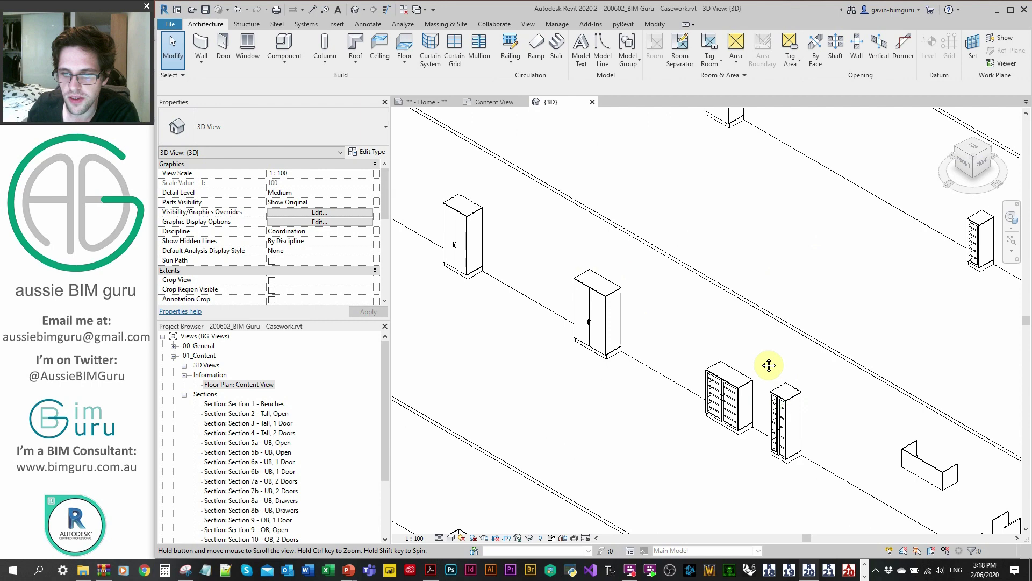
Set the shelf count of the 600x600x2100 tall unit with two glazed doors to 3
scroll(710, 306, up, 3)
scroll(710, 307, up, 2)
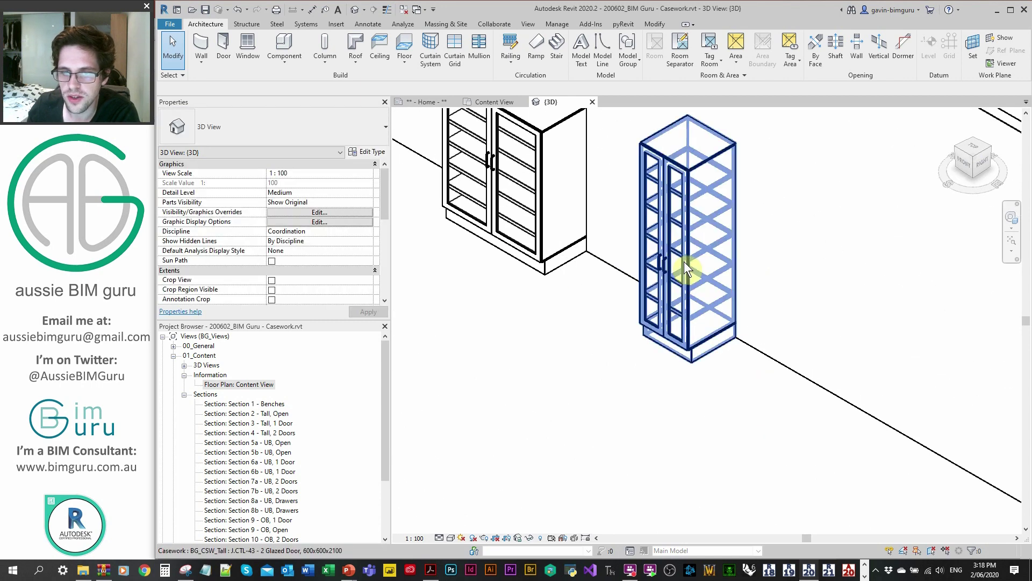
click(684, 261)
drag(383, 204, 376, 268)
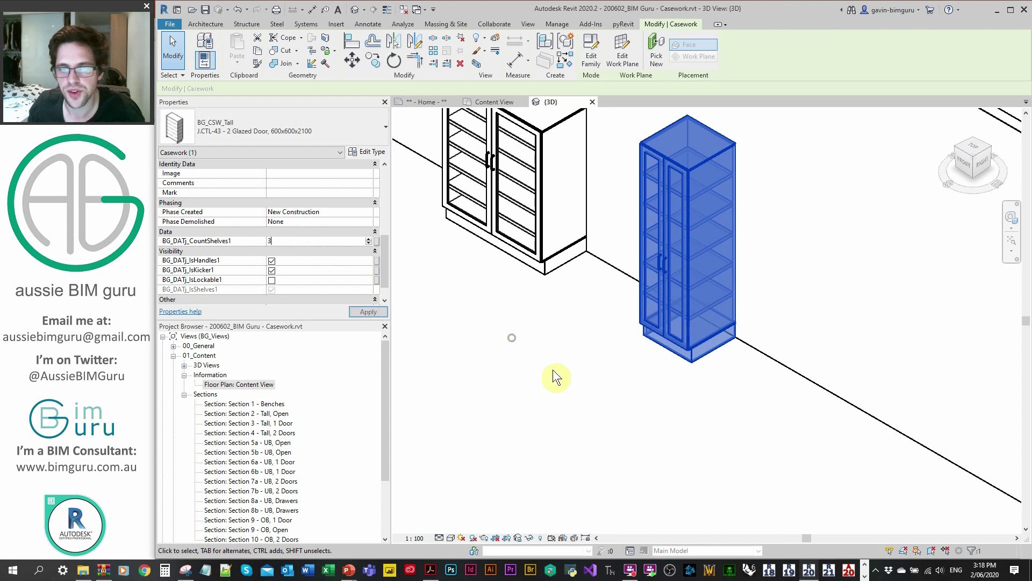
click(583, 401)
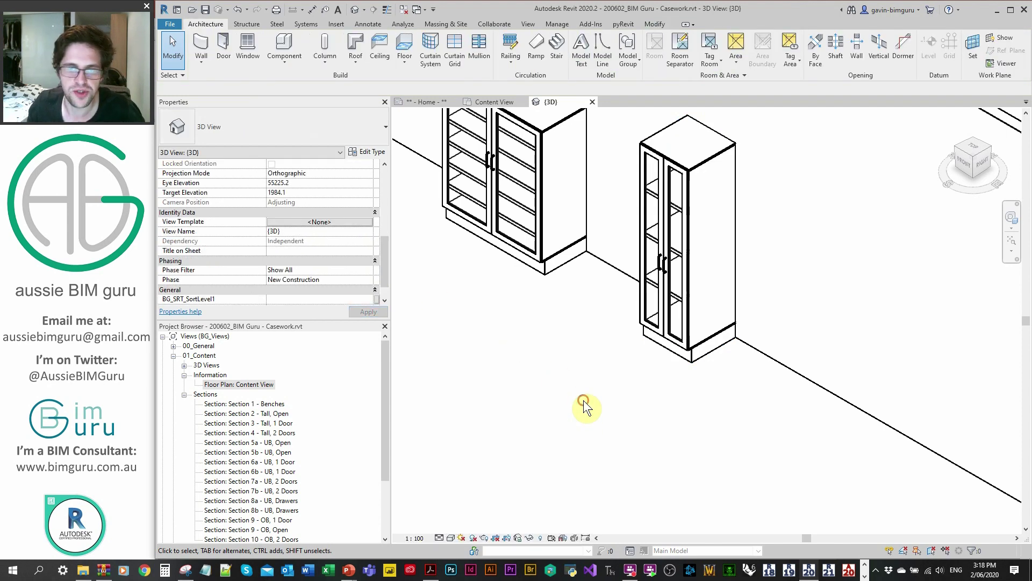
Examine the rows of underbench units and the corner units at their ends in the 3D view
scroll(606, 356, down, 3)
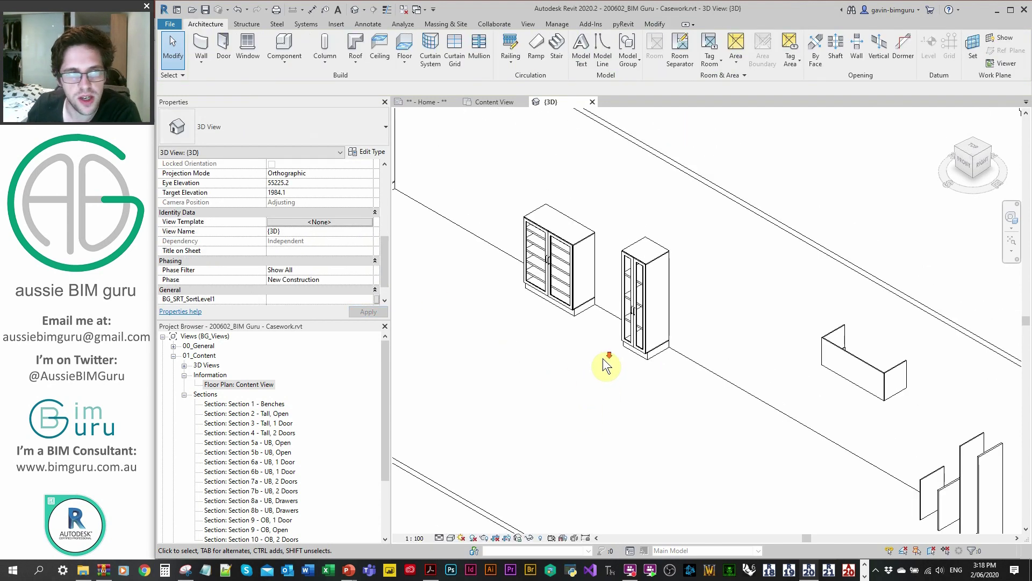
scroll(601, 367, down, 2)
scroll(601, 375, down, 4)
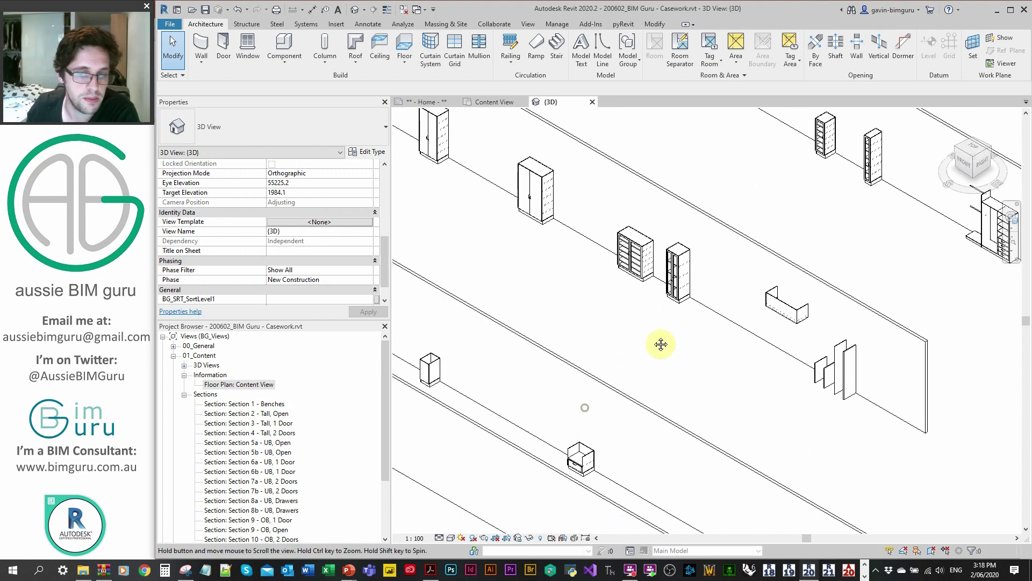
middle_drag(593, 366, 567, 307)
scroll(560, 186, up, 2)
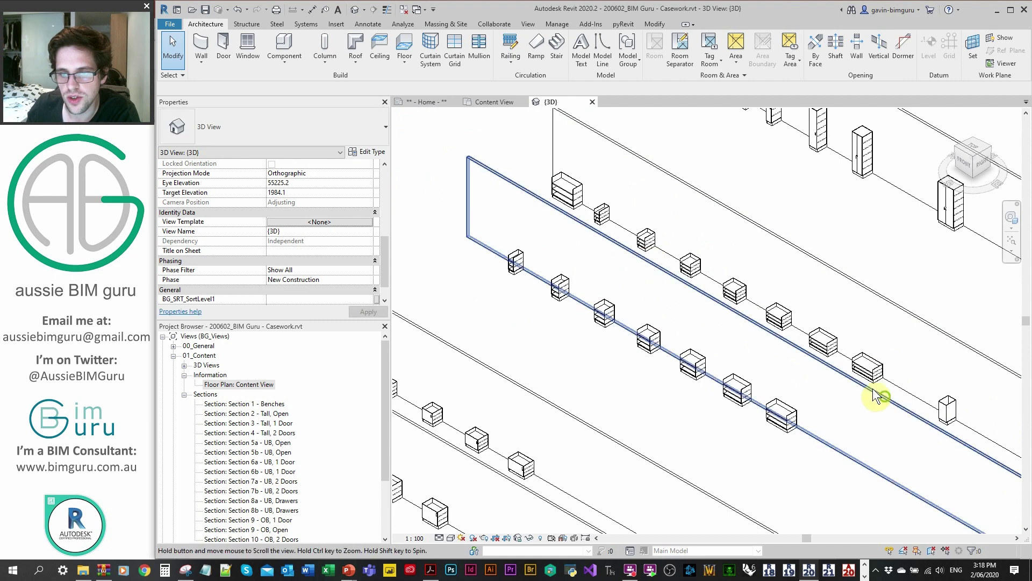
middle_drag(878, 397, 588, 244)
scroll(744, 292, up, 3)
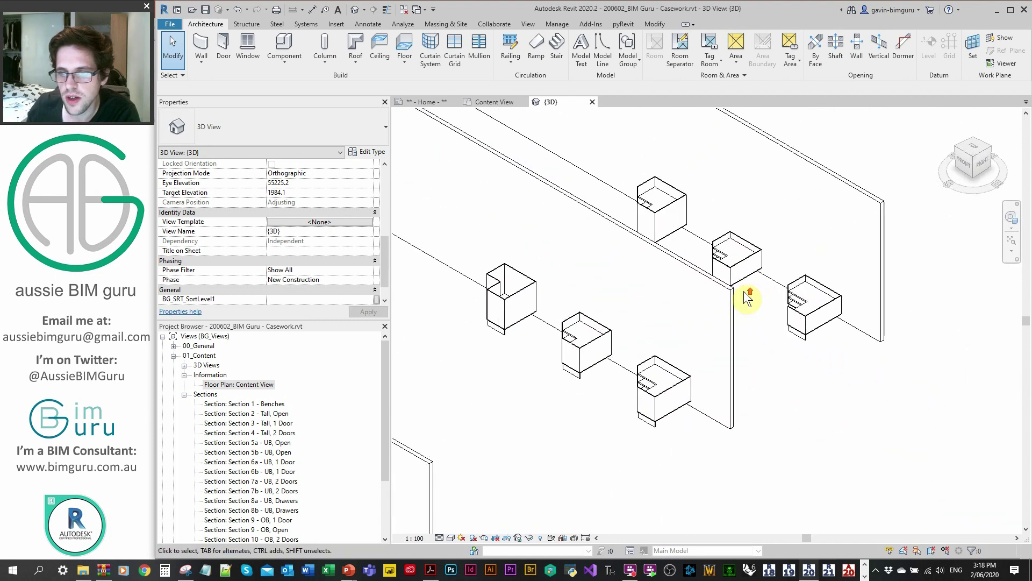
scroll(554, 338, down, 3)
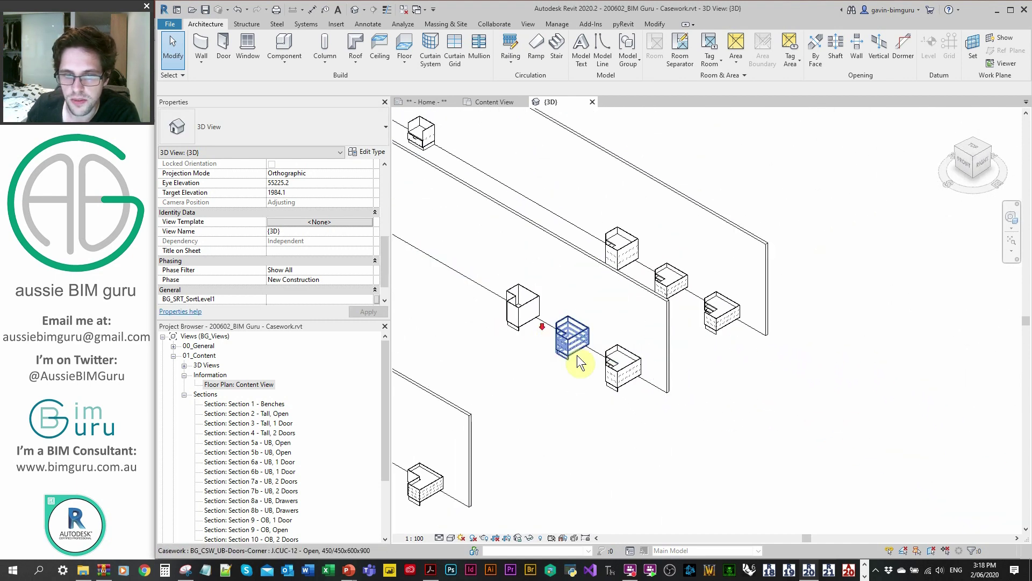
Select the open 600/600x600x900 corner underbench unit and inspect the corner types from their front side, including the glazed two-door one
click(612, 383)
shift+middle_drag(569, 399, 708, 309)
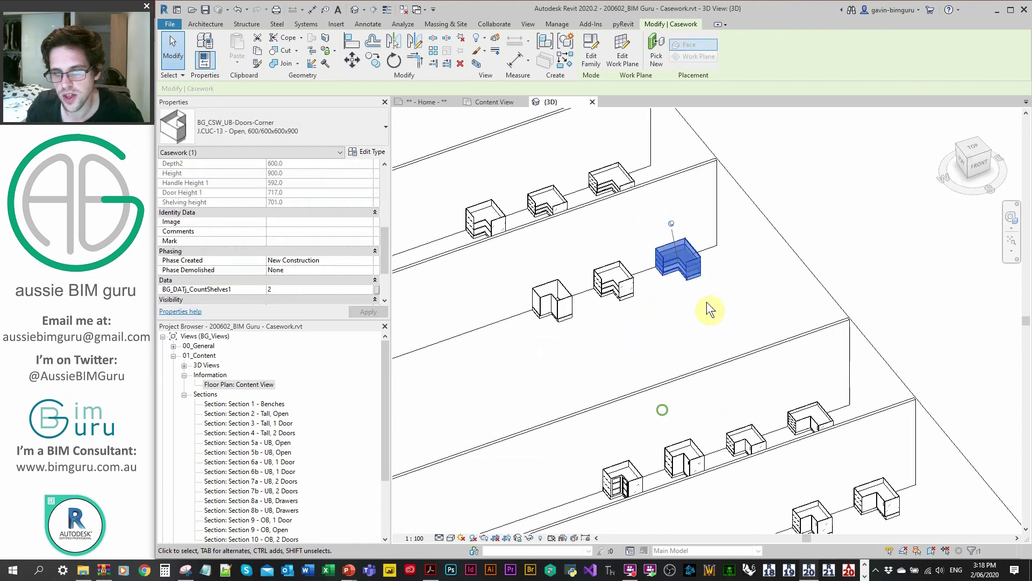
shift+middle_drag(576, 218, 669, 414)
scroll(774, 382, up, 5)
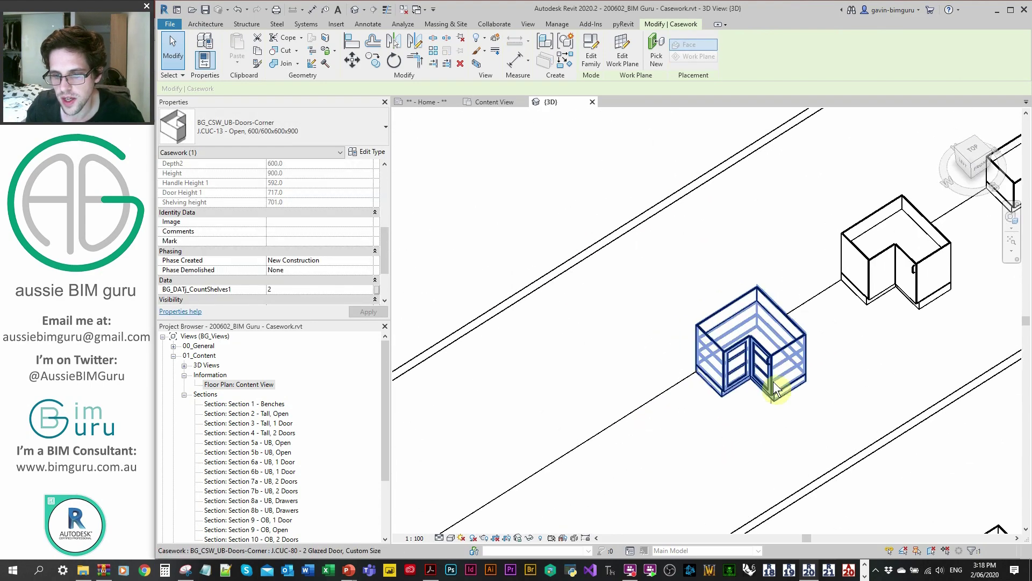
scroll(833, 365, down, 6)
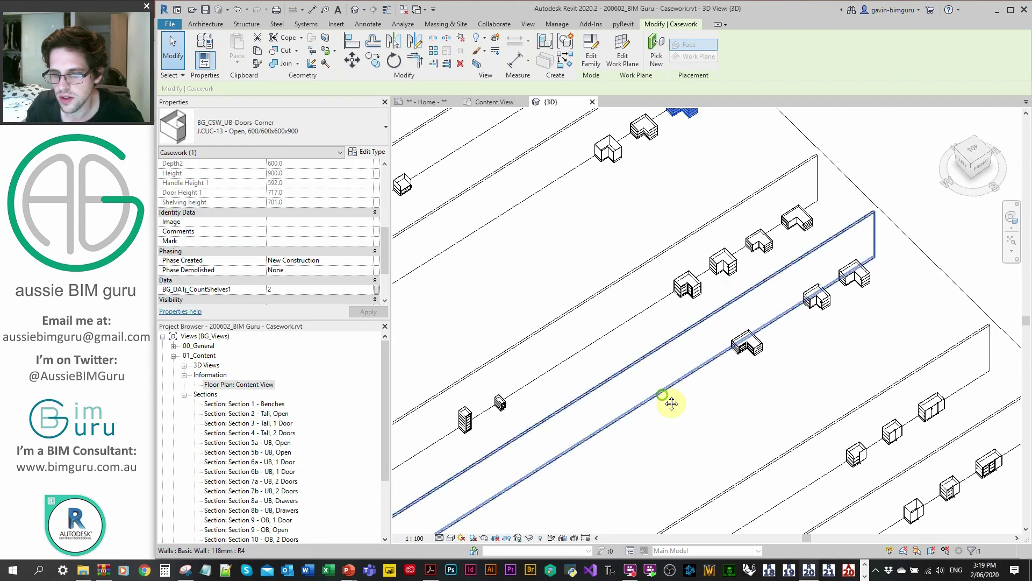
scroll(682, 267, down, 3)
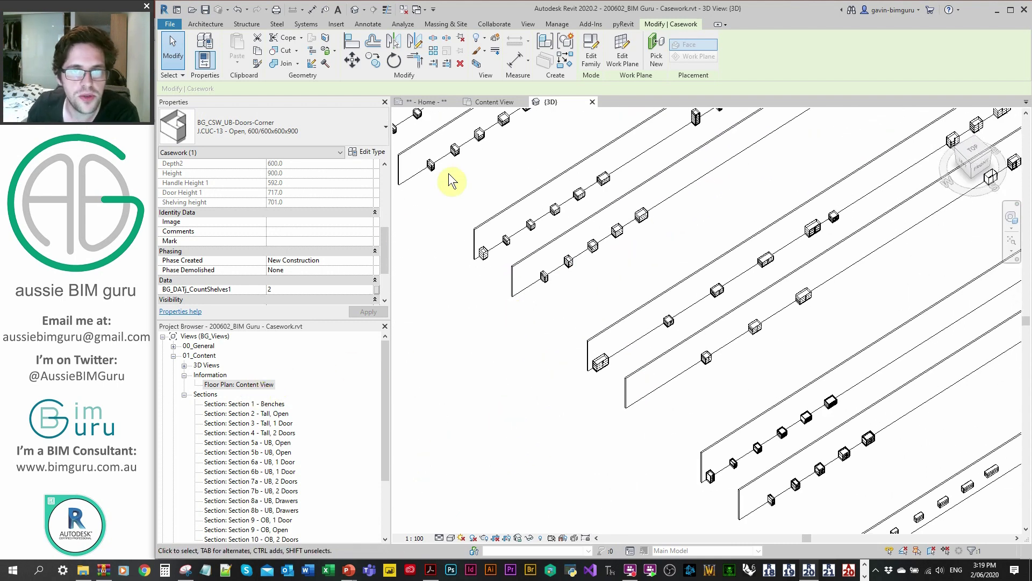
Return to the Content View floor plan, clear the selection and bring the one-door overbench units into focus
click(484, 102)
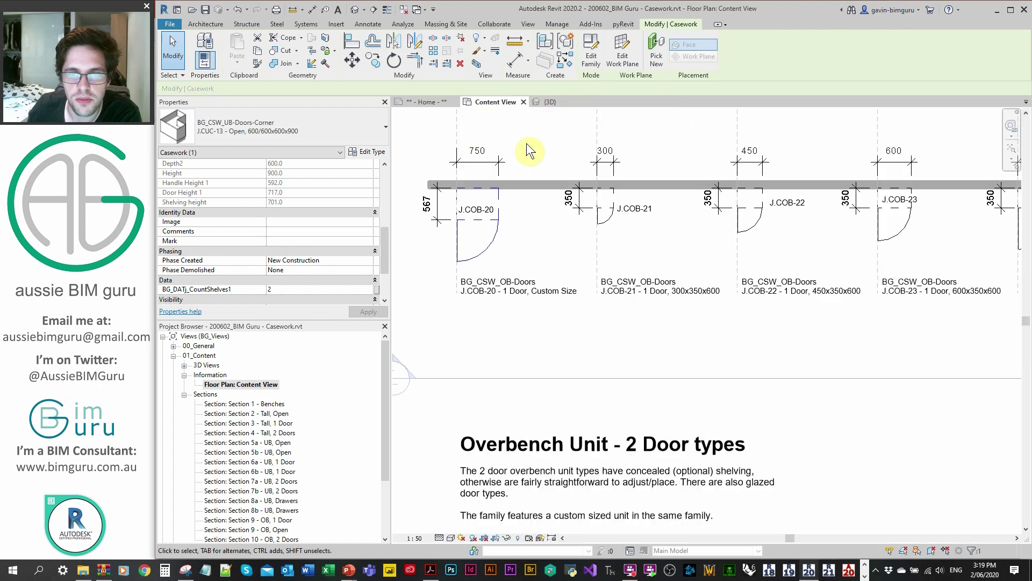
click(743, 327)
middle_drag(465, 237, 511, 311)
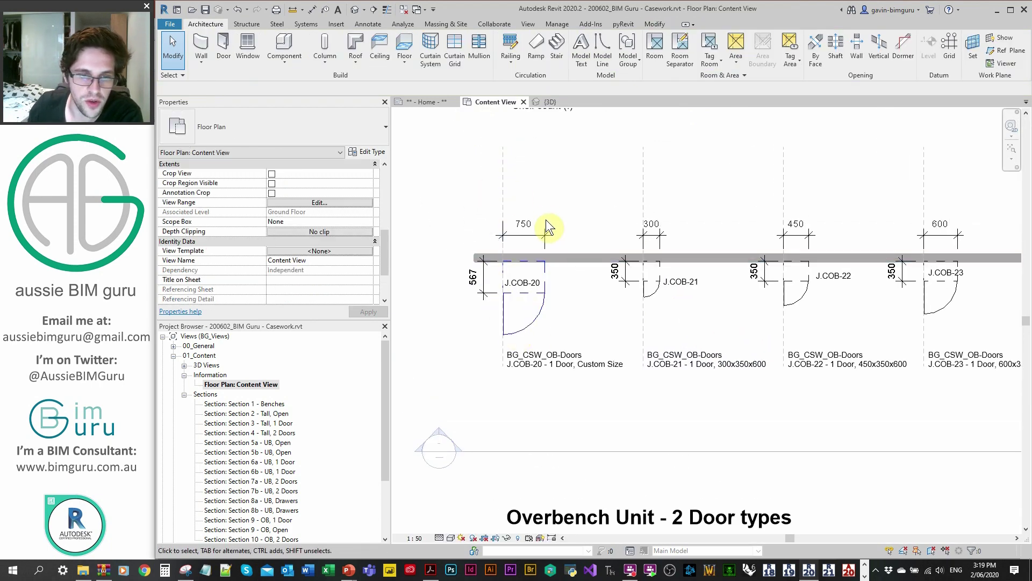
Set the custom width of the J.COB-20 one-door custom size overbench unit to 1000
click(545, 285)
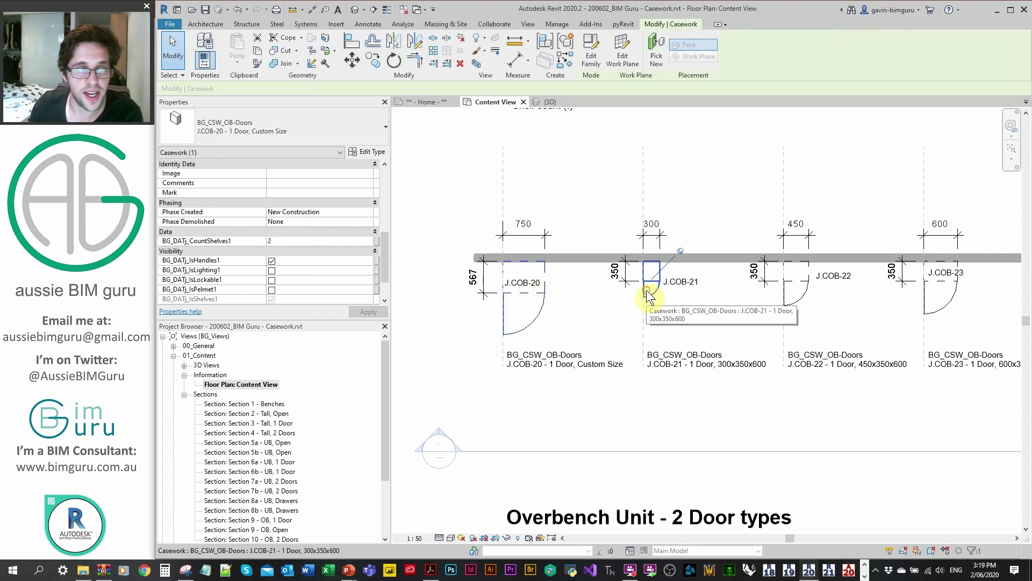
click(645, 291)
click(541, 295)
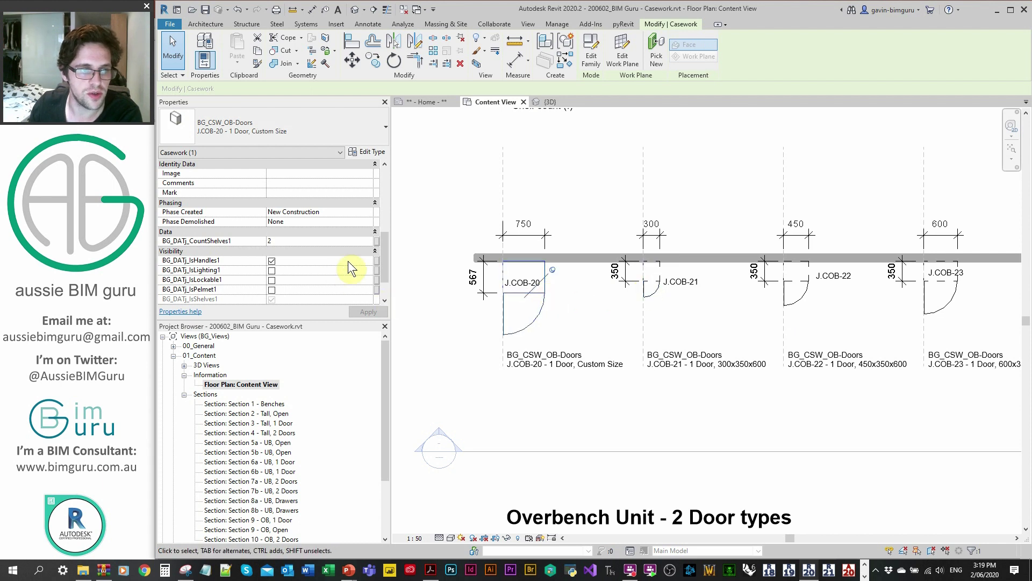
drag(383, 258, 385, 207)
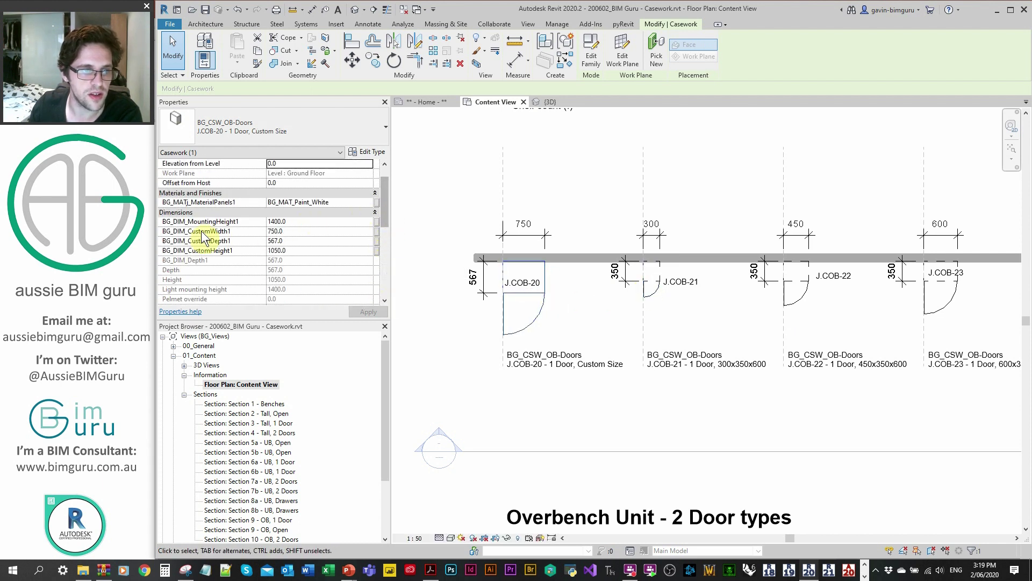
click(290, 231)
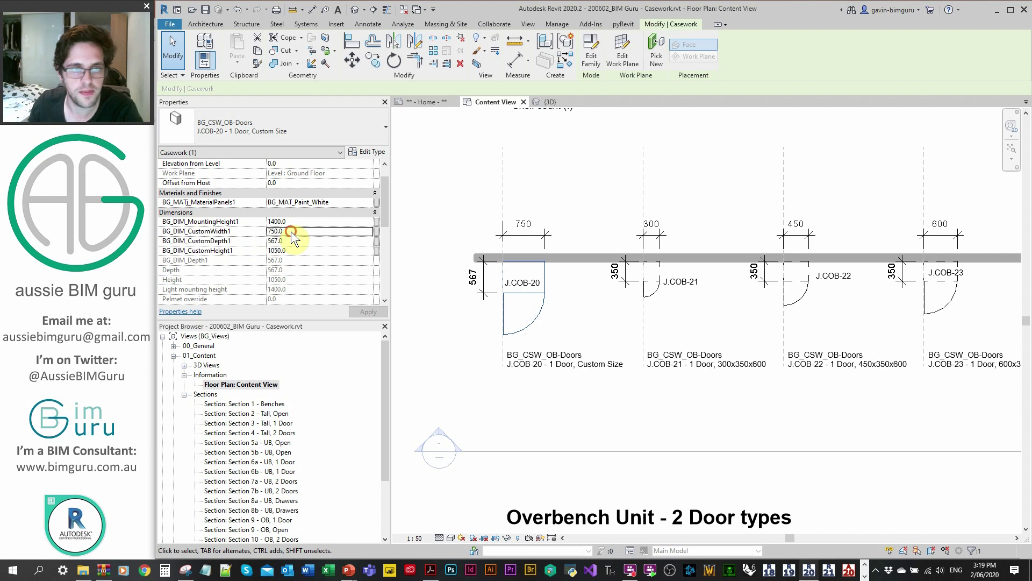
text(1)
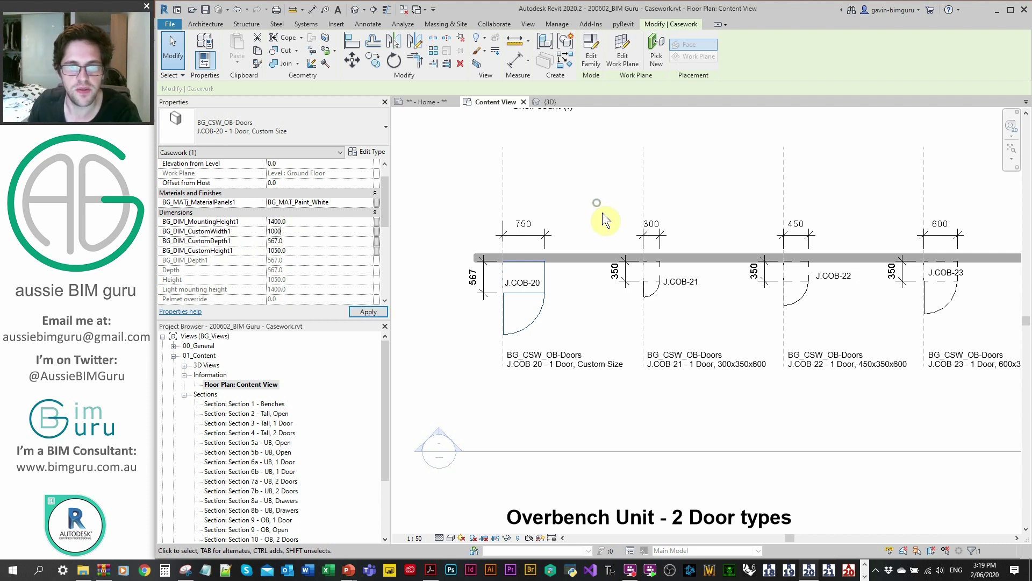
text(000)
key(Return)
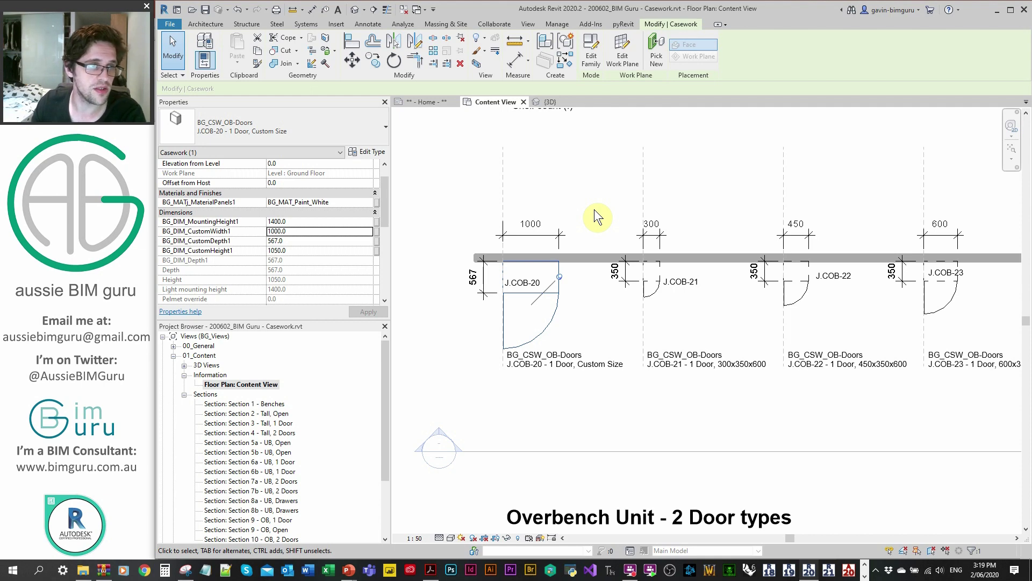
click(594, 210)
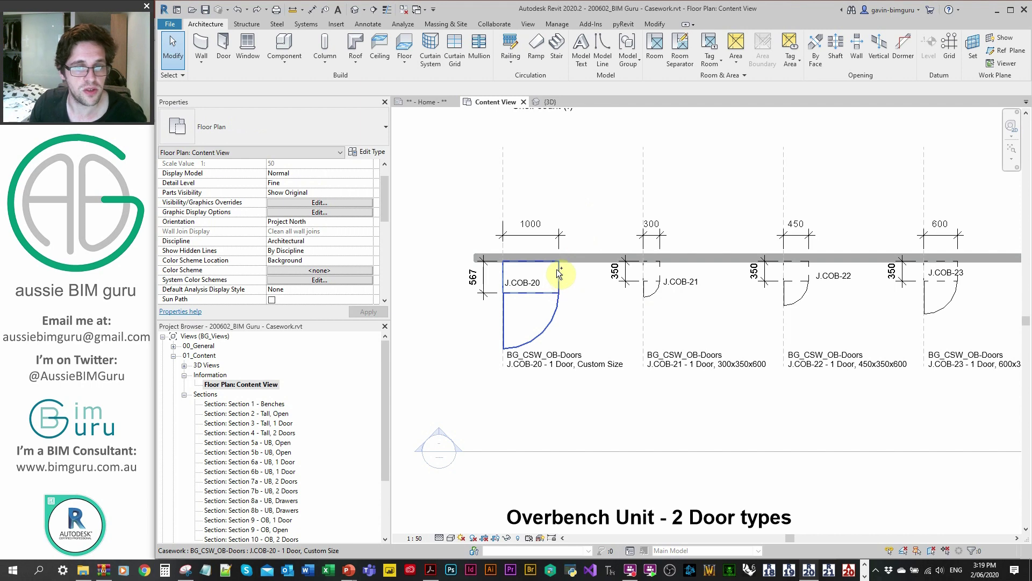
Close all inactive views, keeping only the Content View floor plan open
scroll(564, 226, down, 5)
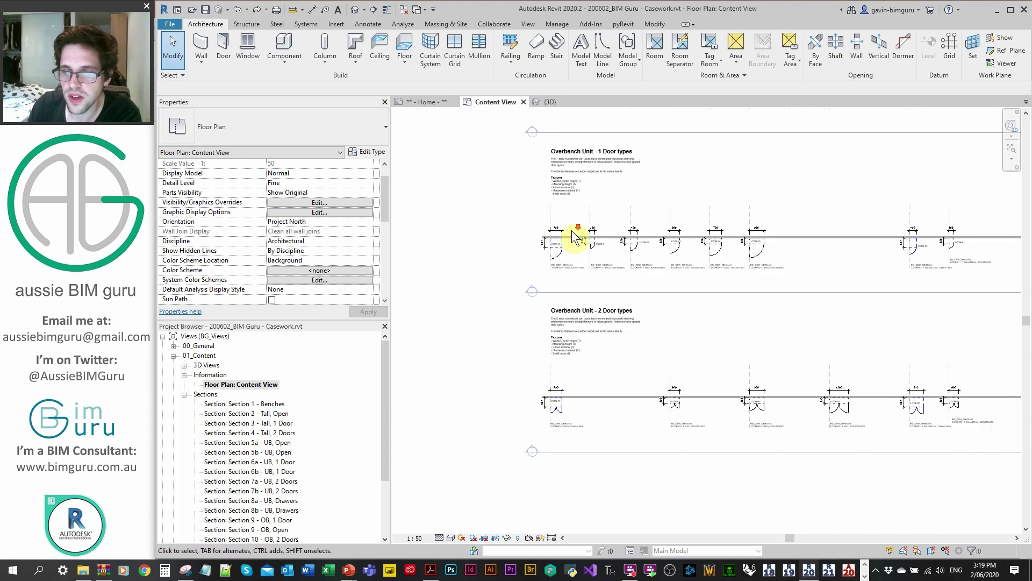
middle_drag(743, 251, 624, 262)
scroll(624, 262, down, 1)
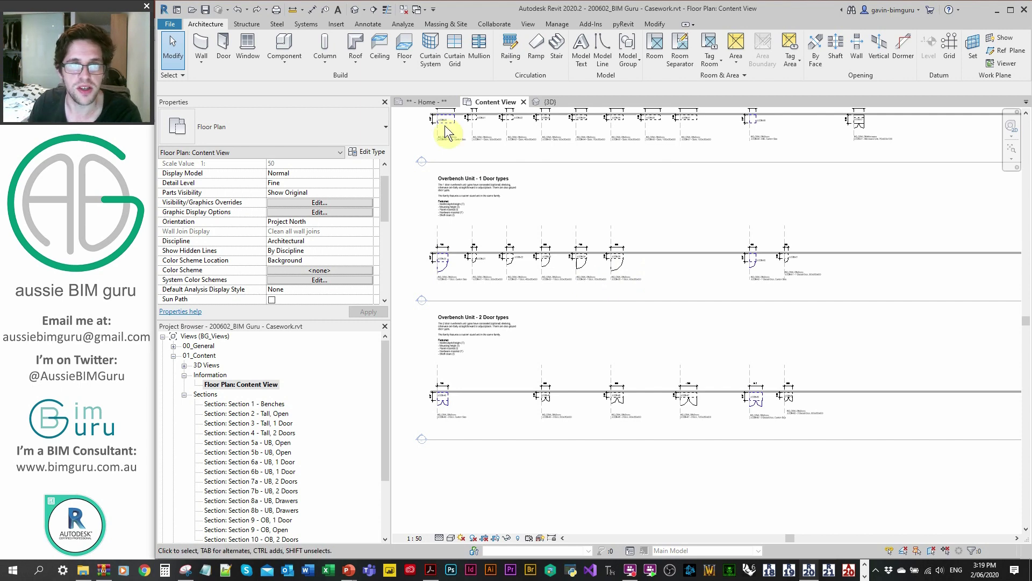
click(403, 9)
middle_drag(581, 375, 585, 395)
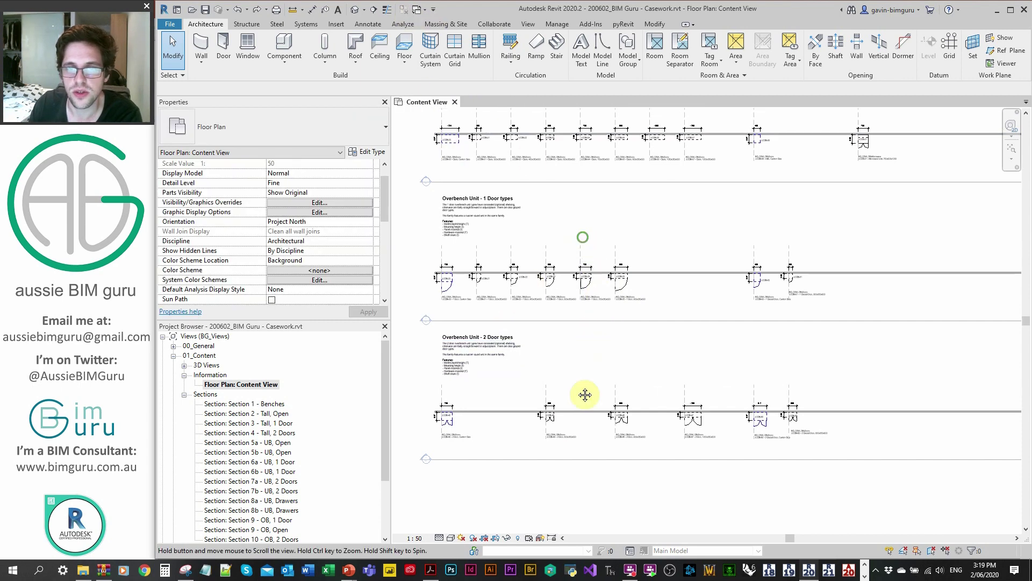
scroll(585, 395, down, 6)
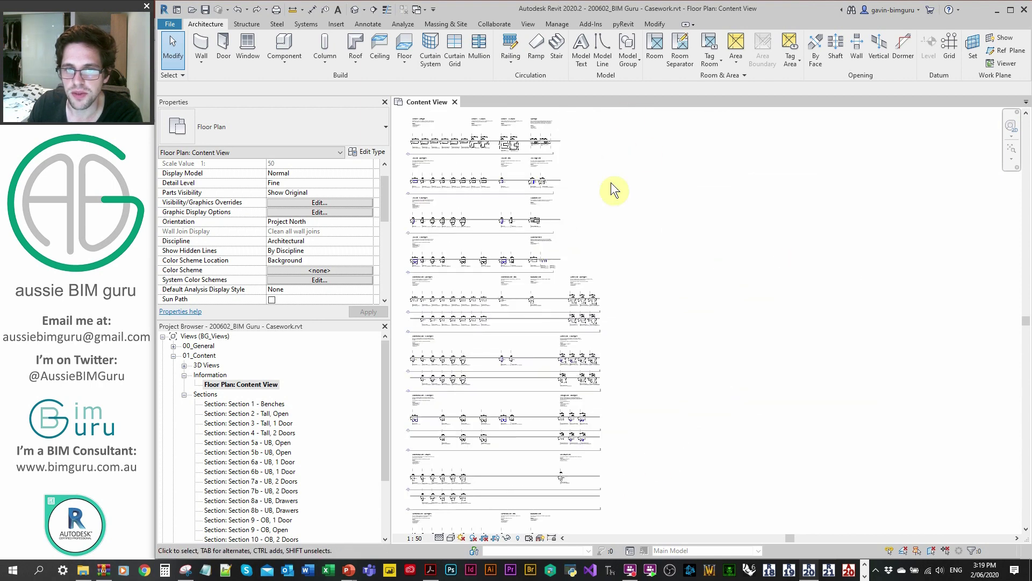
middle_drag(614, 190, 508, 377)
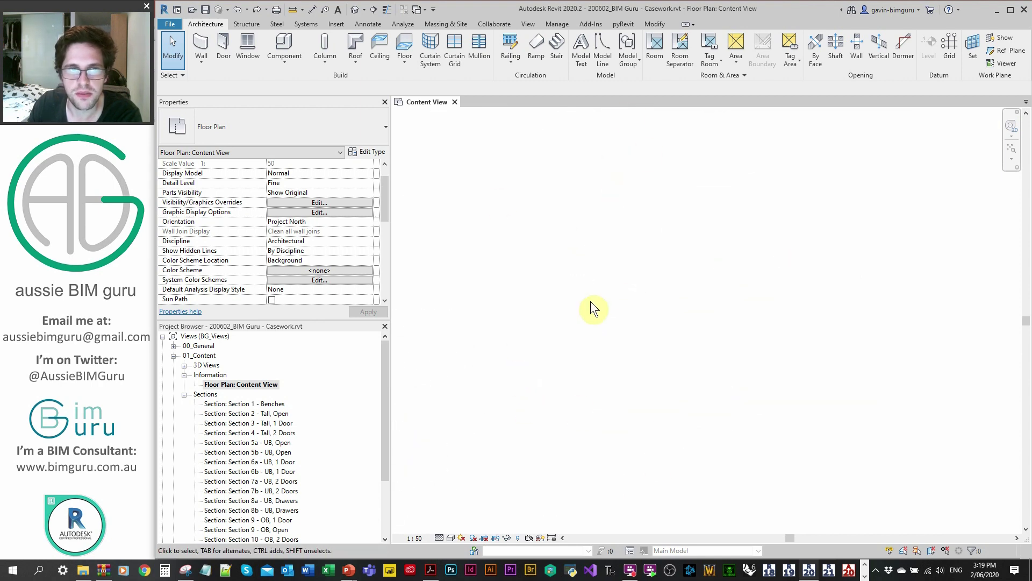
Open the default 3D view and tile it side by side with the Content View floor plan
click(354, 9)
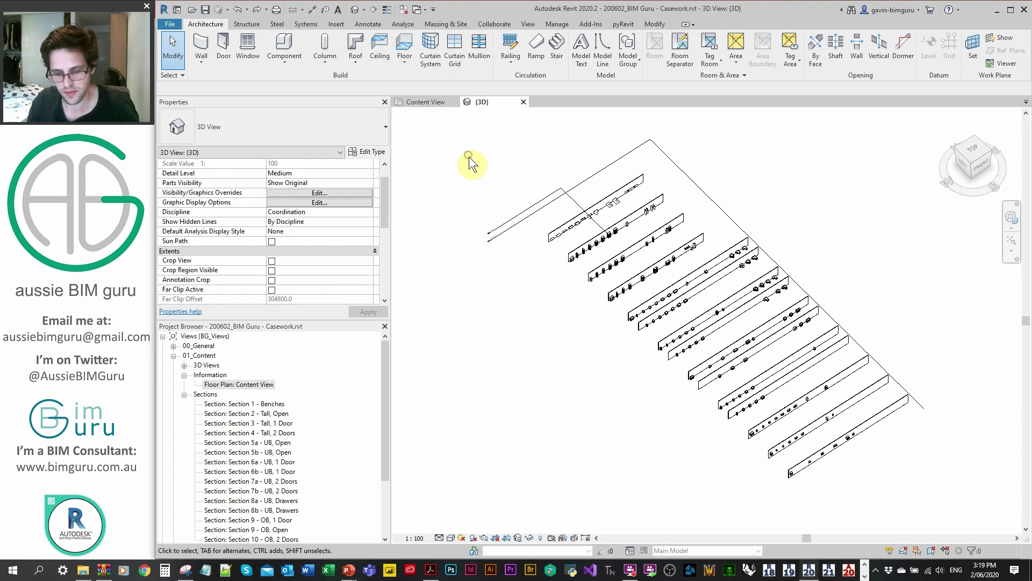
key(w)
key(t)
shift+middle_drag(622, 350, 553, 357)
scroll(631, 249, up, 10)
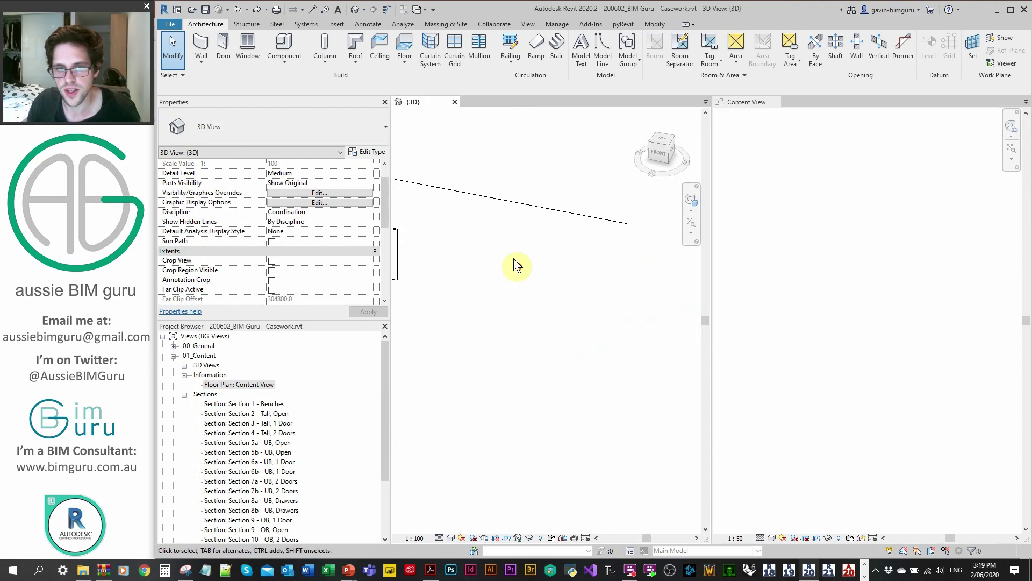
Open the Section 4 - Tall, 2 Doors view, examine the shelves and door swing lines of the tall units, and close the section
shift+middle_drag(515, 259, 539, 278)
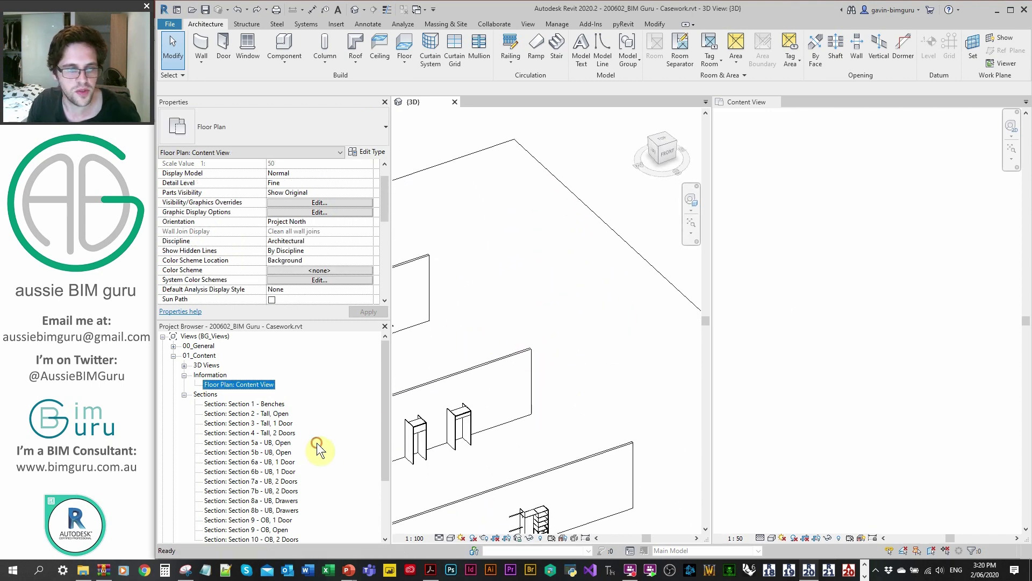
double_click(273, 432)
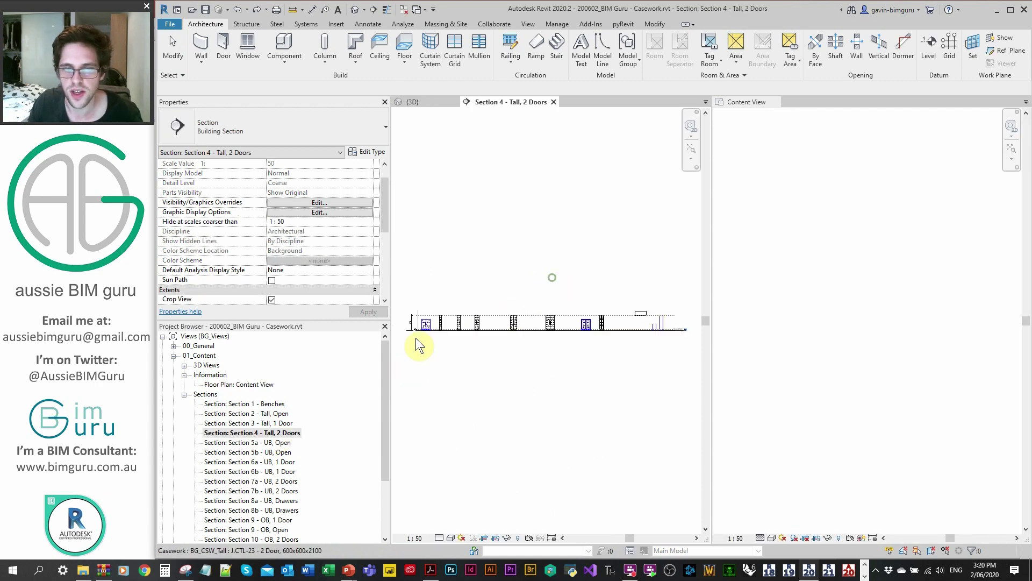
scroll(415, 338, up, 6)
middle_drag(527, 318, 553, 328)
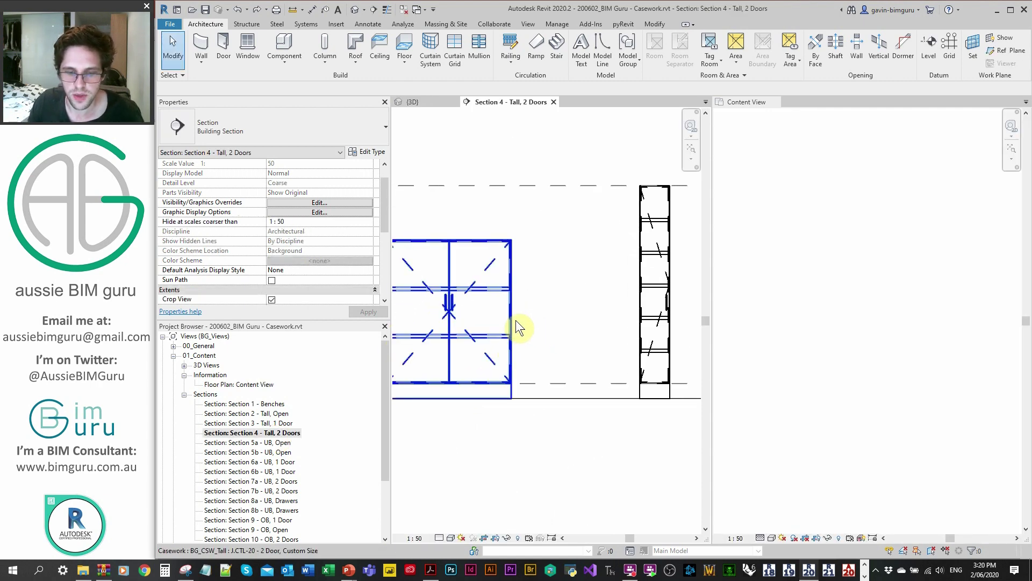
scroll(654, 200, up, 2)
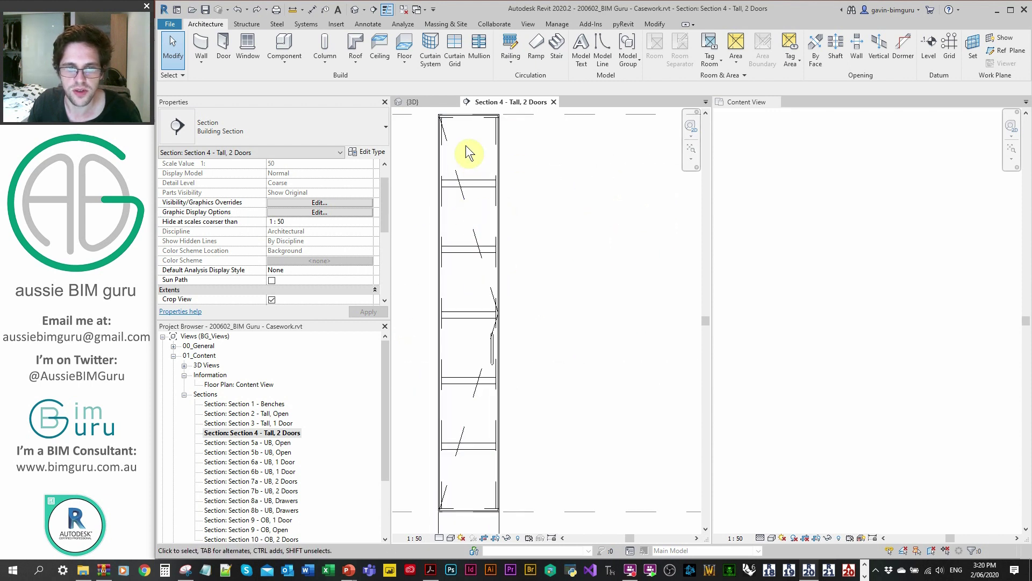
scroll(492, 306, down, 1)
scroll(494, 307, down, 2)
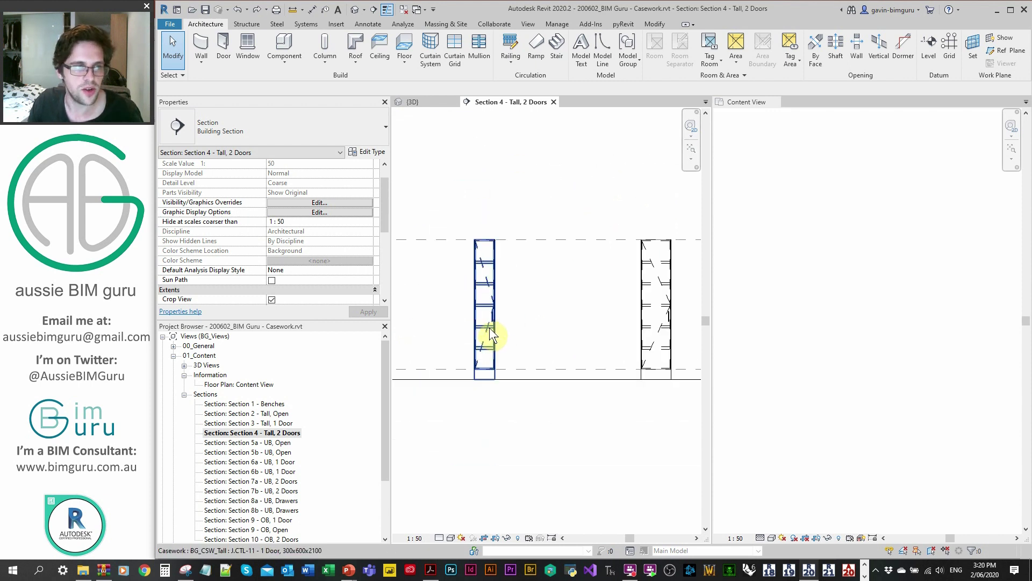
click(555, 101)
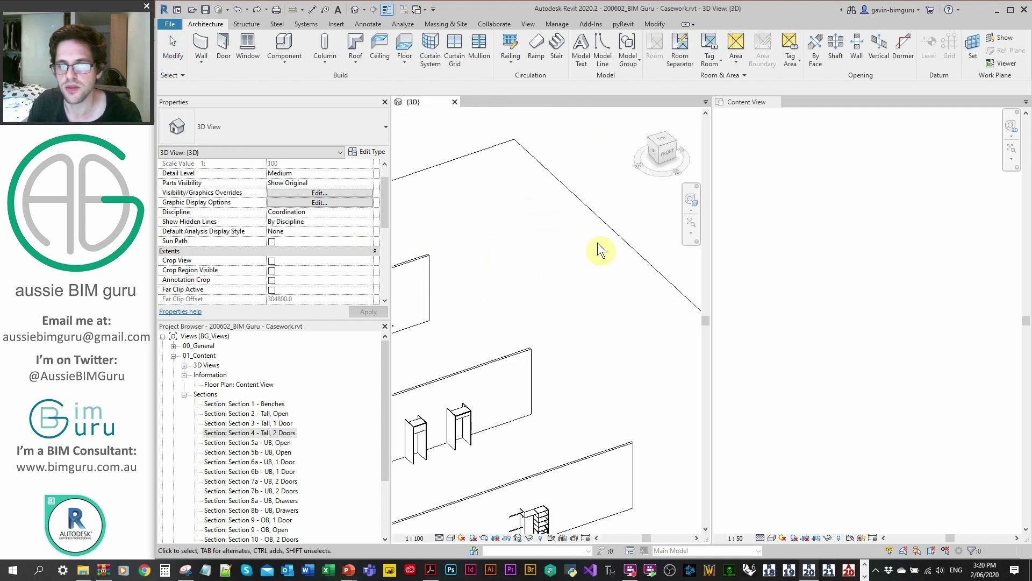
Activate the Content View floor plan at an empty area and expand the project's Casework families in place of the views list
click(762, 237)
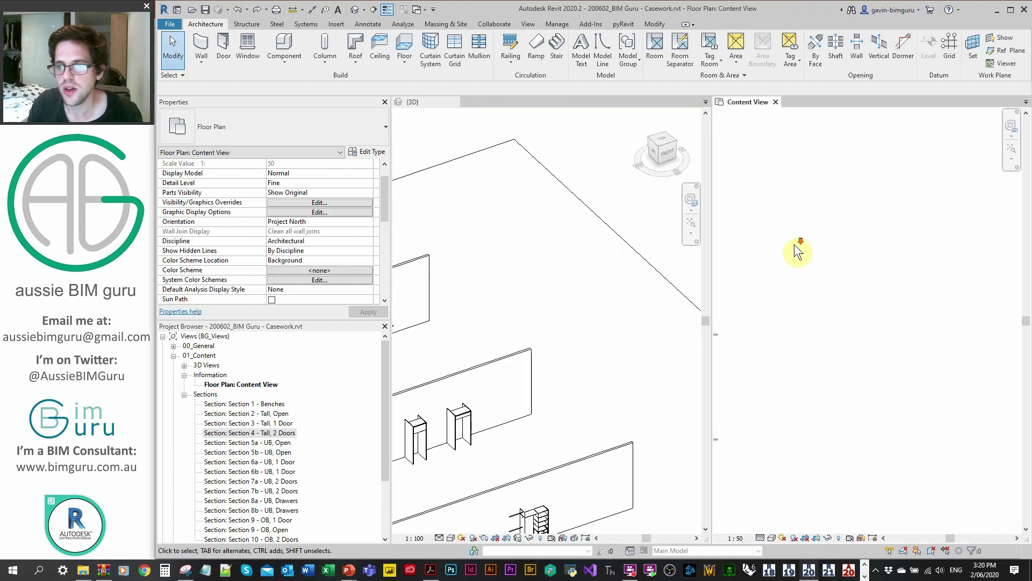
scroll(790, 253, down, 5)
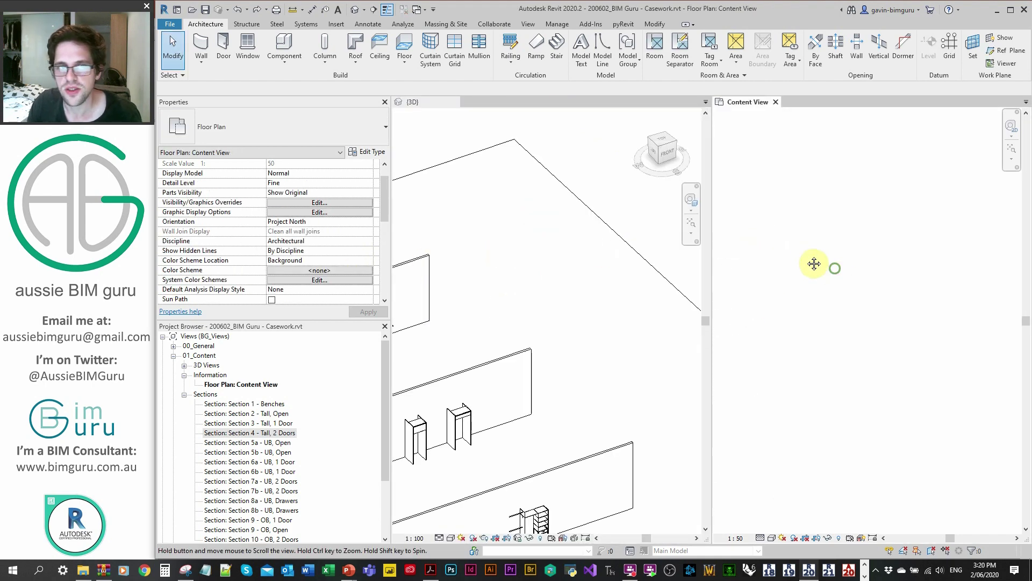
double_click(222, 336)
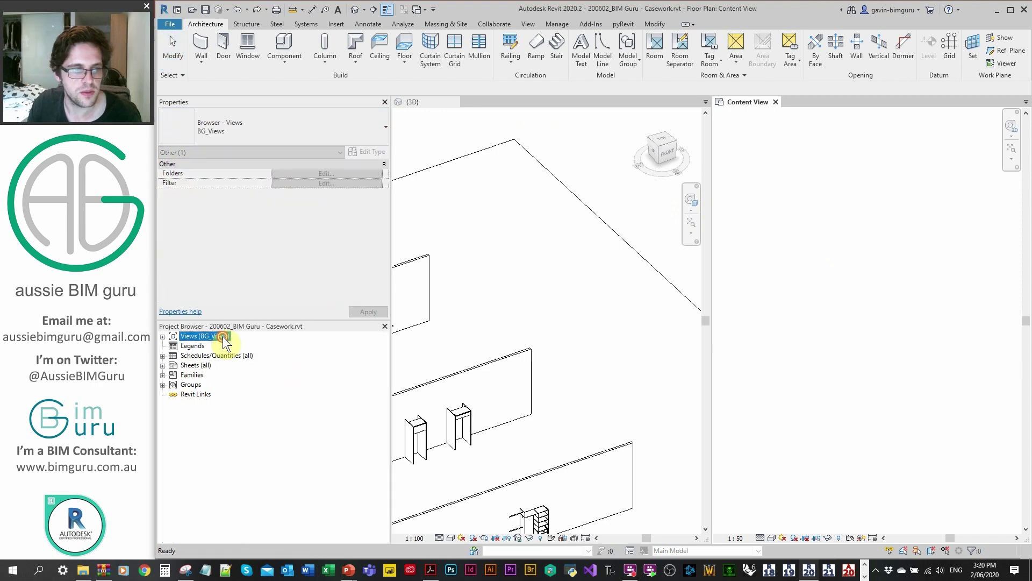
double_click(197, 375)
double_click(198, 355)
double_click(198, 355)
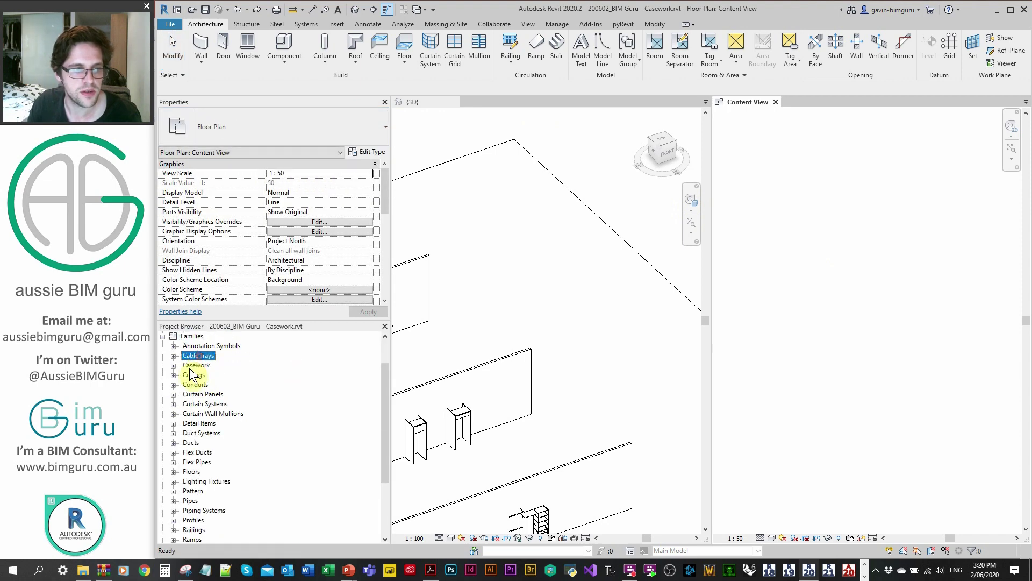
double_click(195, 365)
double_click(220, 430)
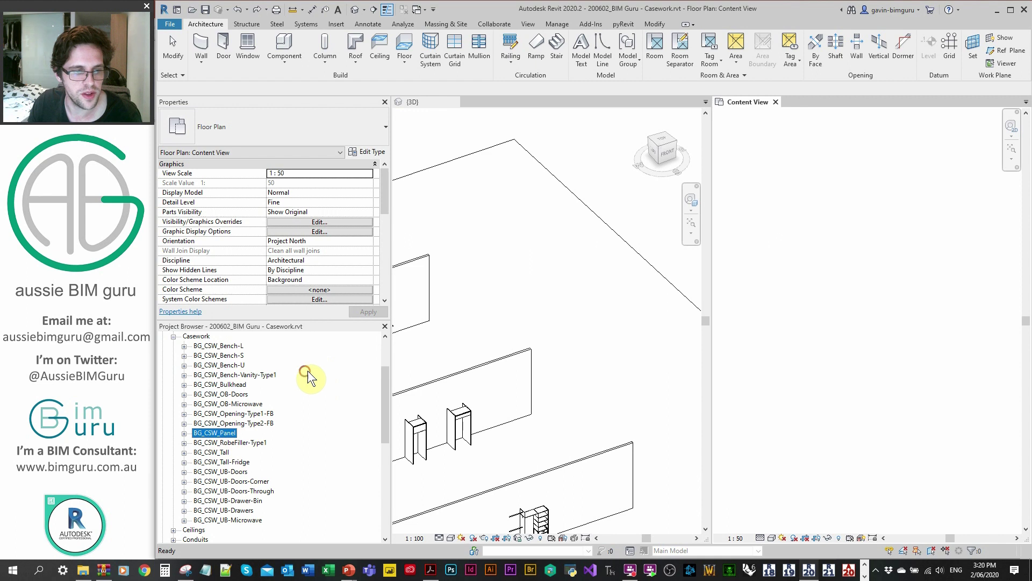
Expand the BG_CSW_UB-Doors and BG_CSW_UB-Doors-Corner families to list their available types
scroll(307, 375, down, 2)
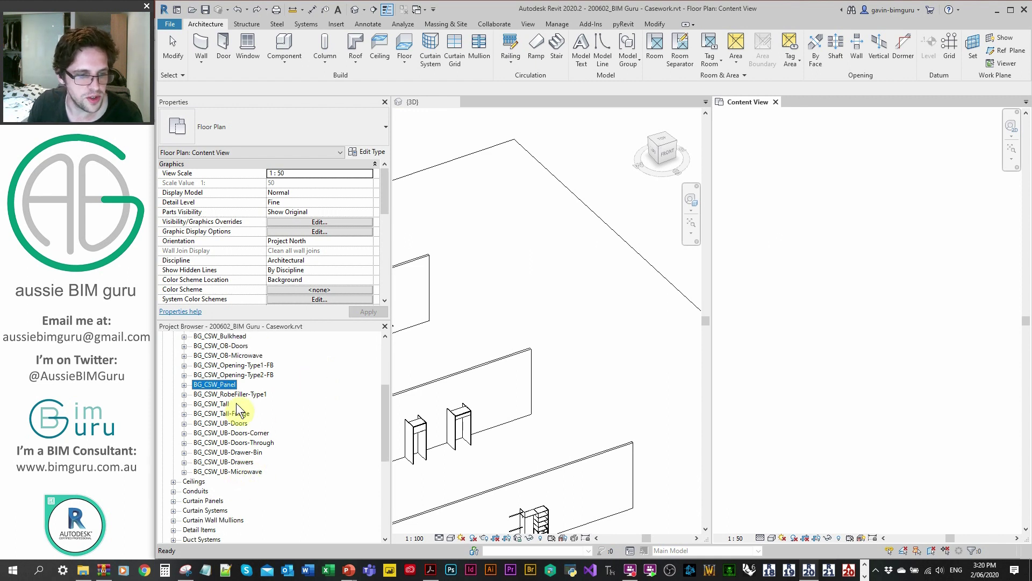
click(243, 453)
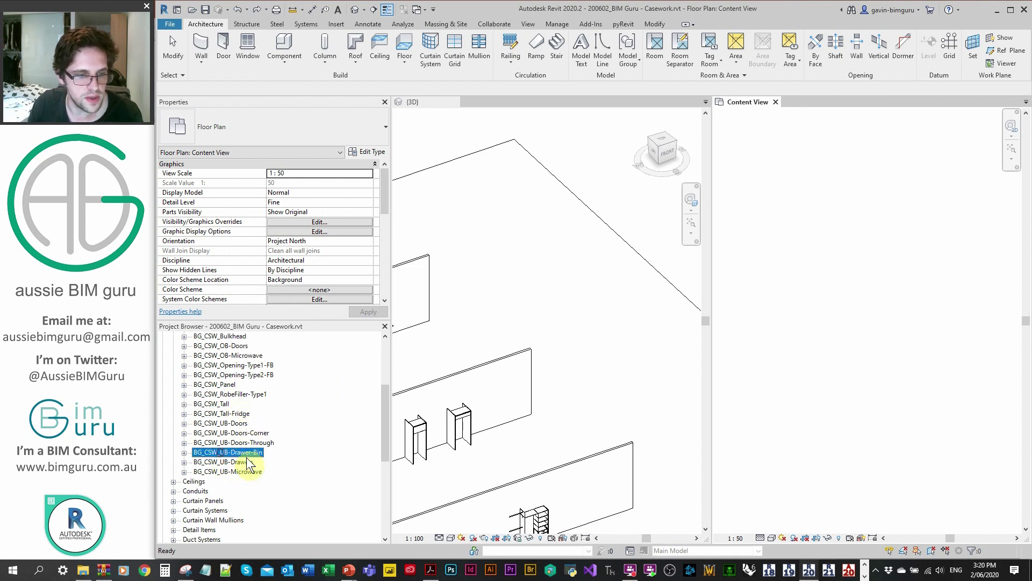
double_click(225, 423)
click(226, 423)
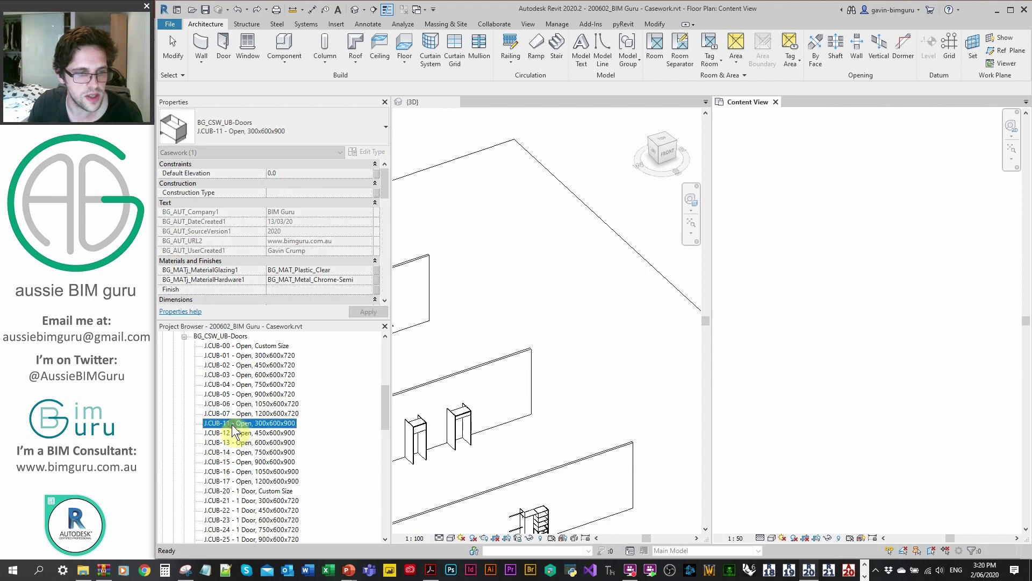
scroll(293, 408, down, 10)
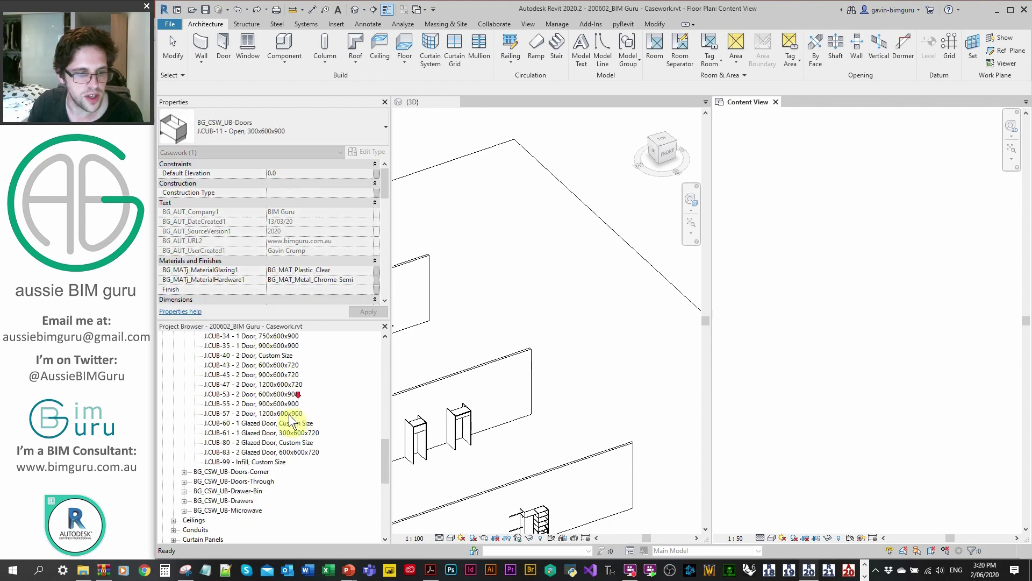
double_click(252, 432)
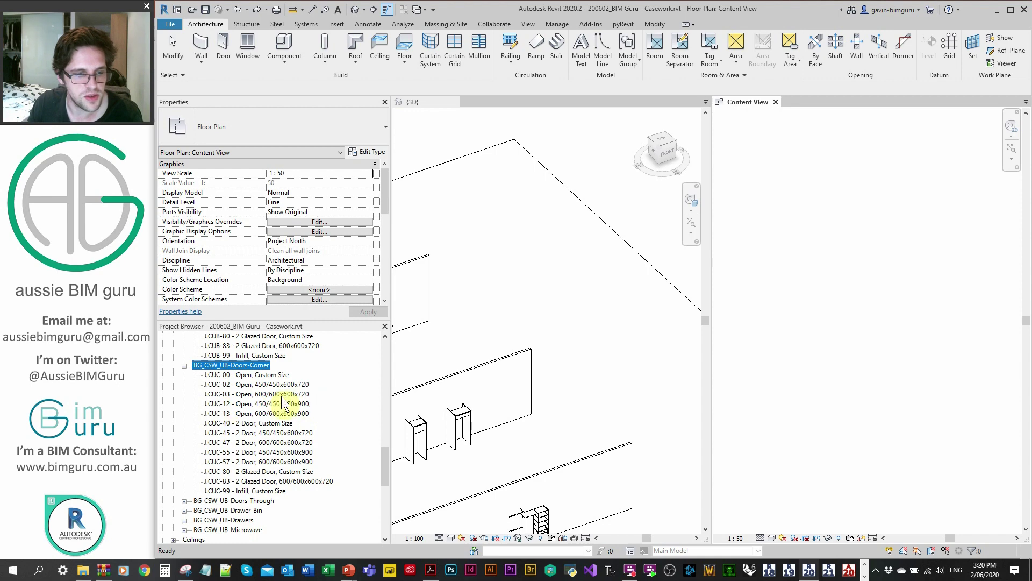
Place a J.CUC-03 - Open, 600/600x600x720 corner unit on the work plane in the empty area of the Content View plan
drag(269, 398, 910, 235)
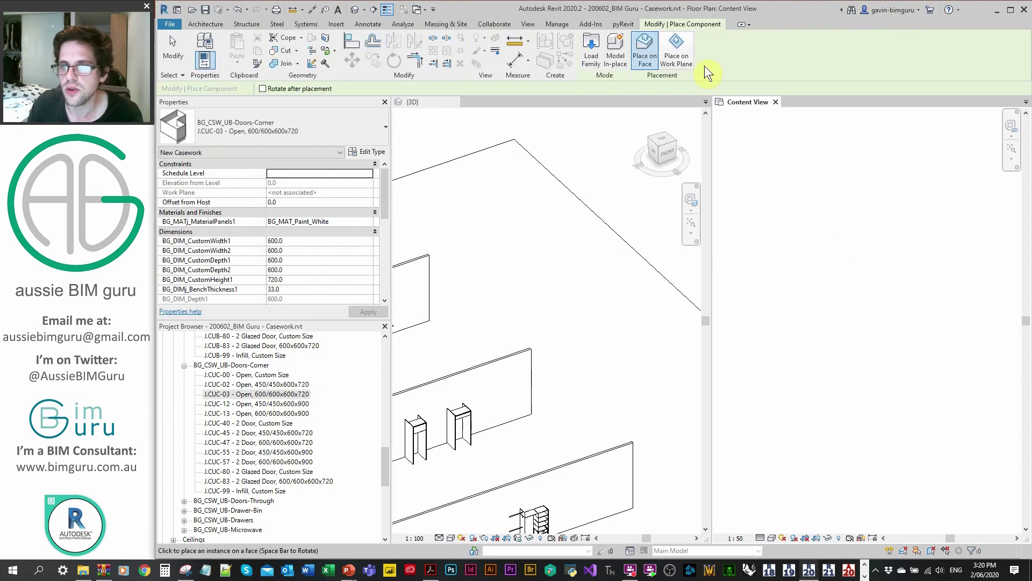
click(598, 268)
scroll(600, 244, up, 3)
click(893, 262)
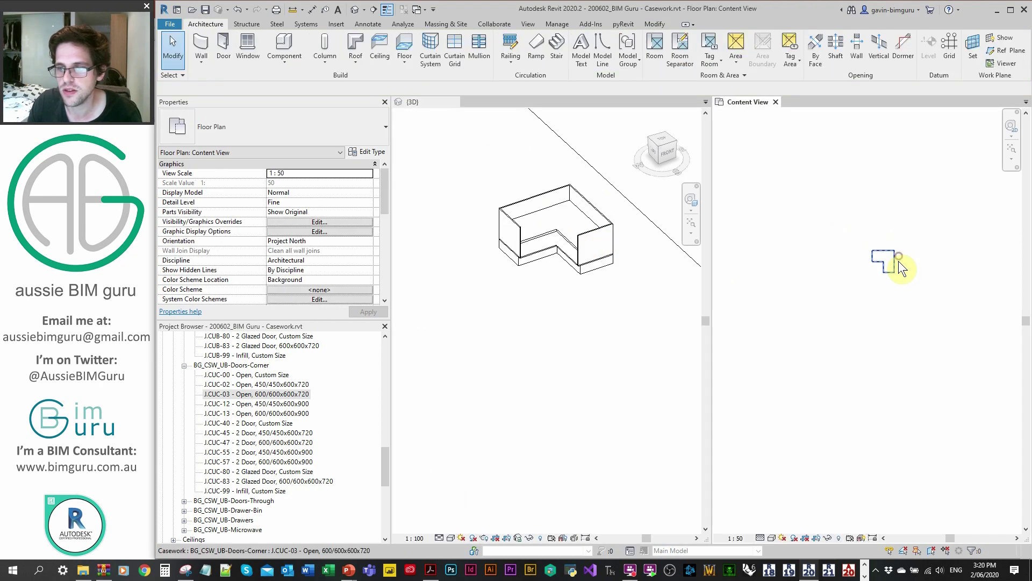
Switch the corner unit to J.CUC-47 - 2 Door, 600/600x600x720, change it to J.CUC-57 - 2 Door, 600/600x600x900, and clear the selection
click(889, 263)
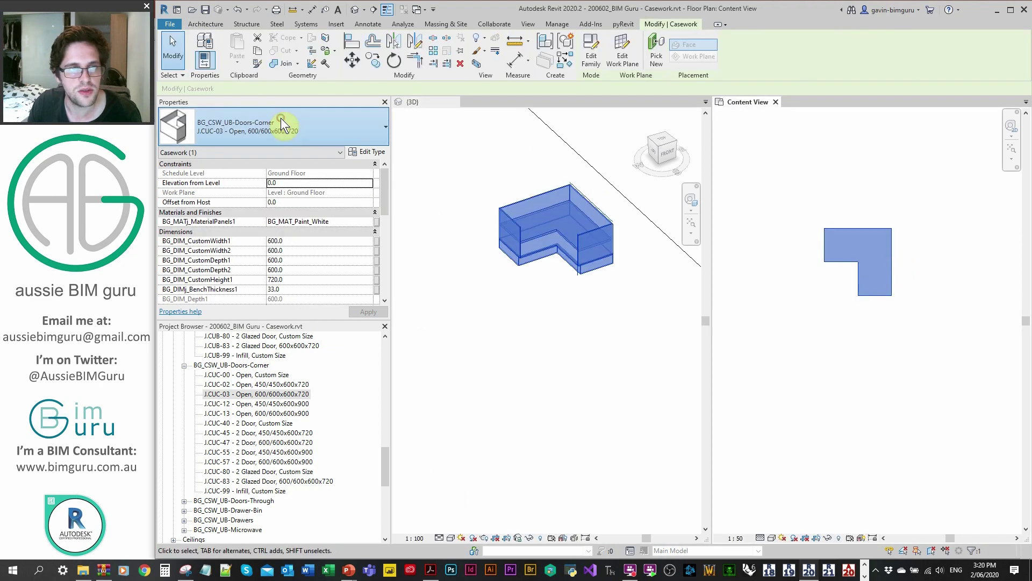
click(280, 117)
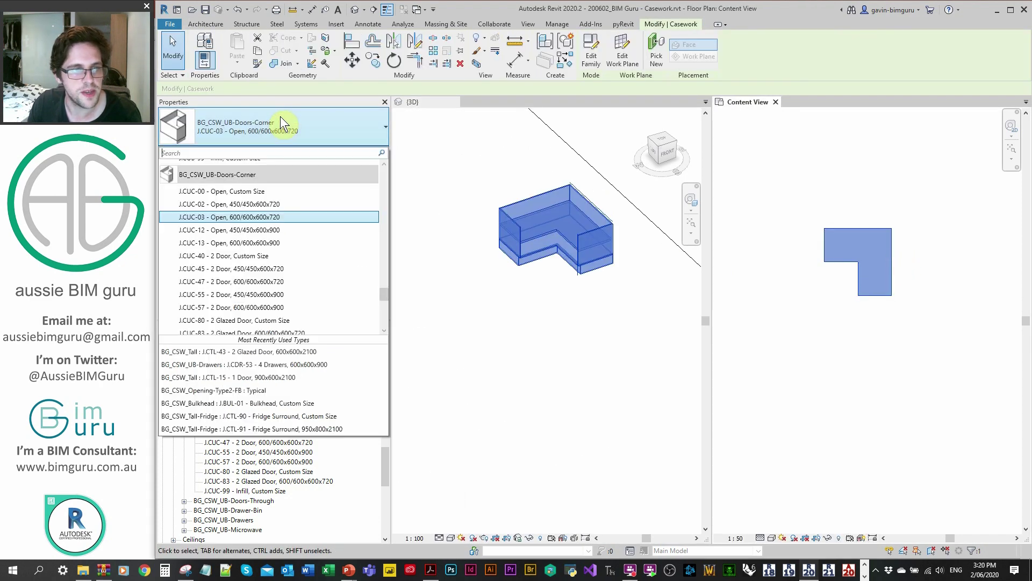
click(284, 281)
click(322, 132)
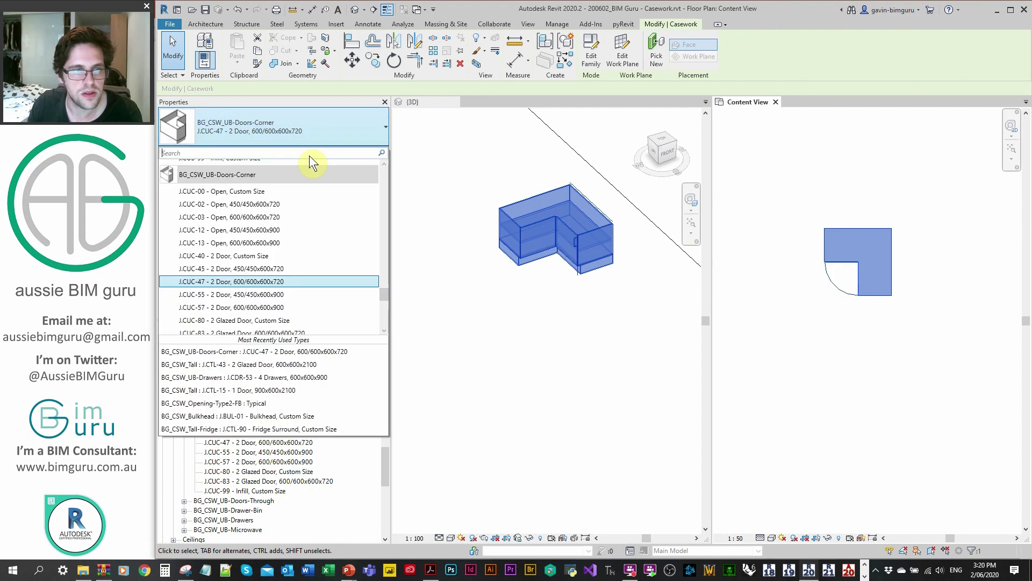
click(761, 217)
click(844, 185)
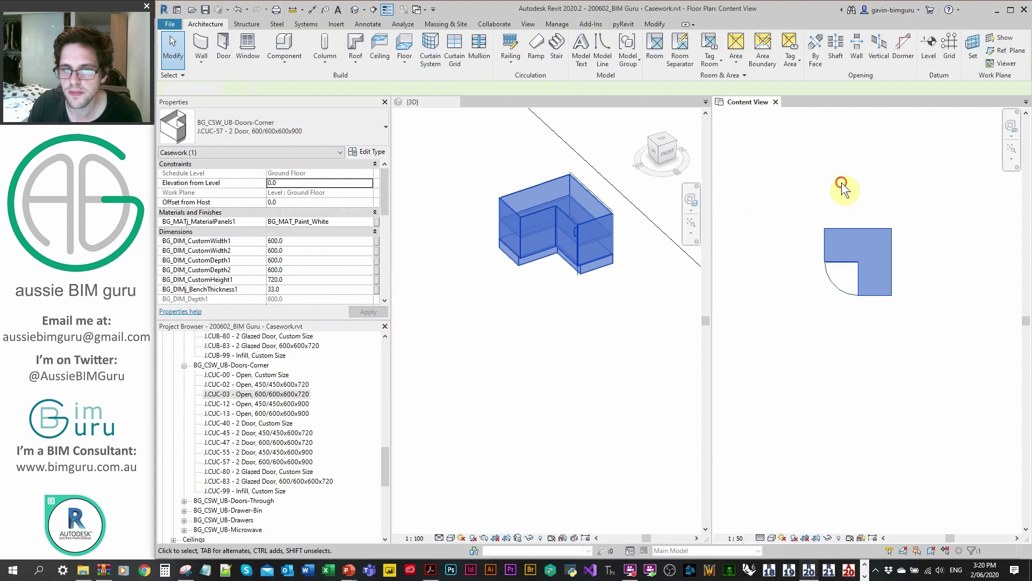
click(559, 237)
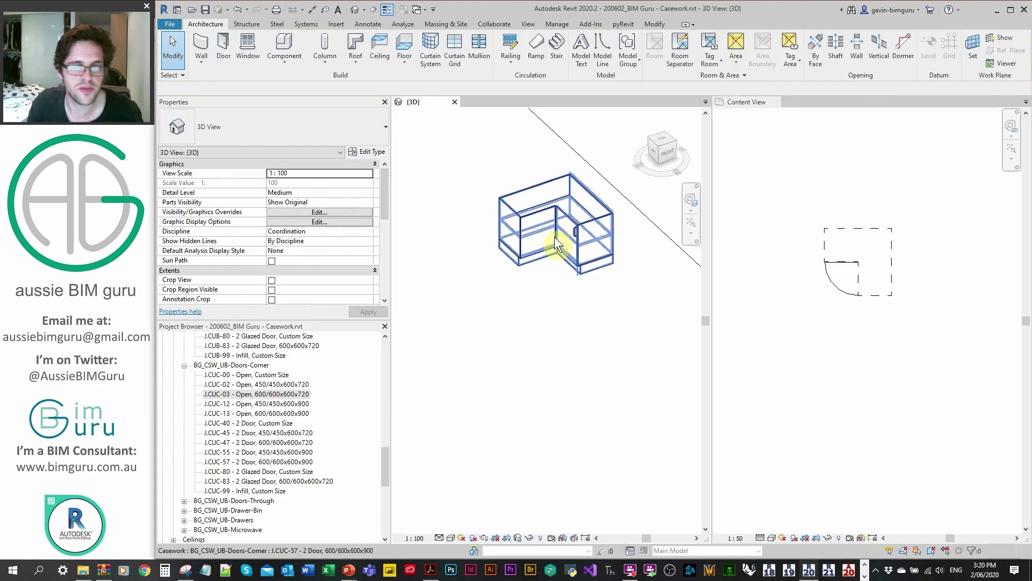
click(861, 209)
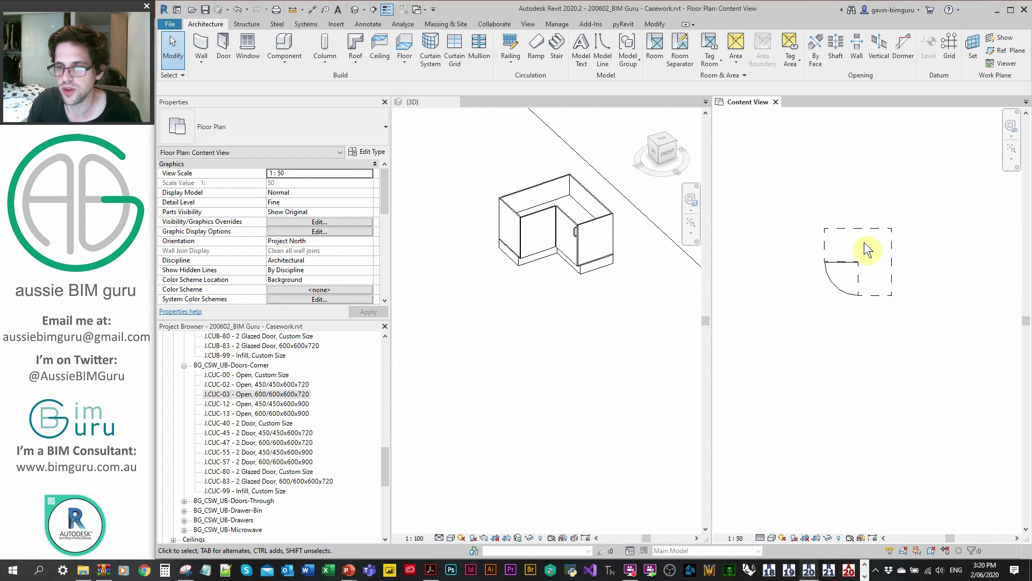
Collapse the corner family and place a J.CUB-83 - 2 Glazed Door, 600x600x720 underbench unit beside the corner unit in the plan
click(339, 394)
click(234, 365)
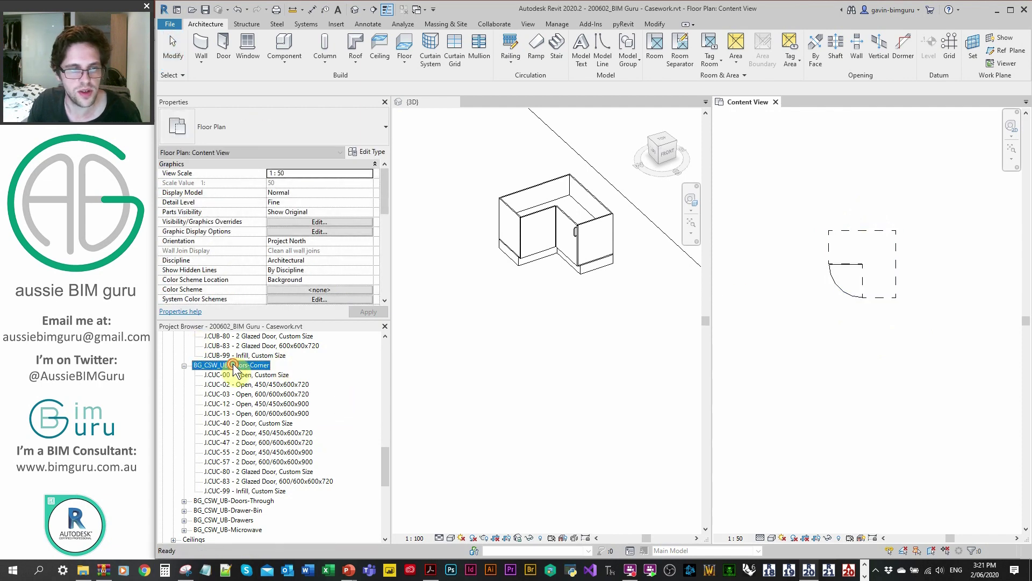
double_click(234, 365)
scroll(293, 417, up, 3)
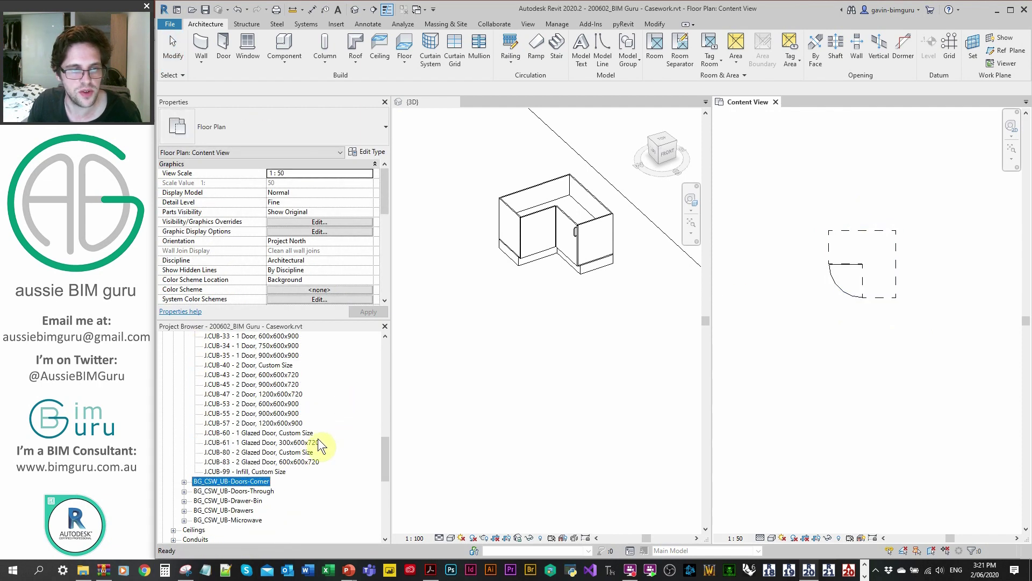
double_click(296, 462)
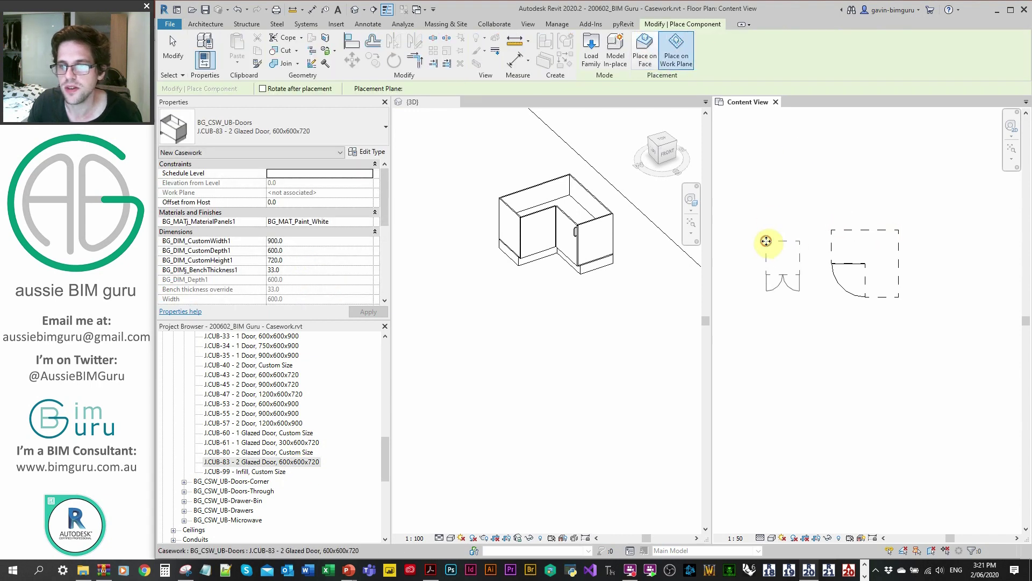
click(766, 240)
key(Escape)
key(Escape)
Move the glazed two-door unit next to the corner unit and align its side flush with the corner unit's side
click(802, 245)
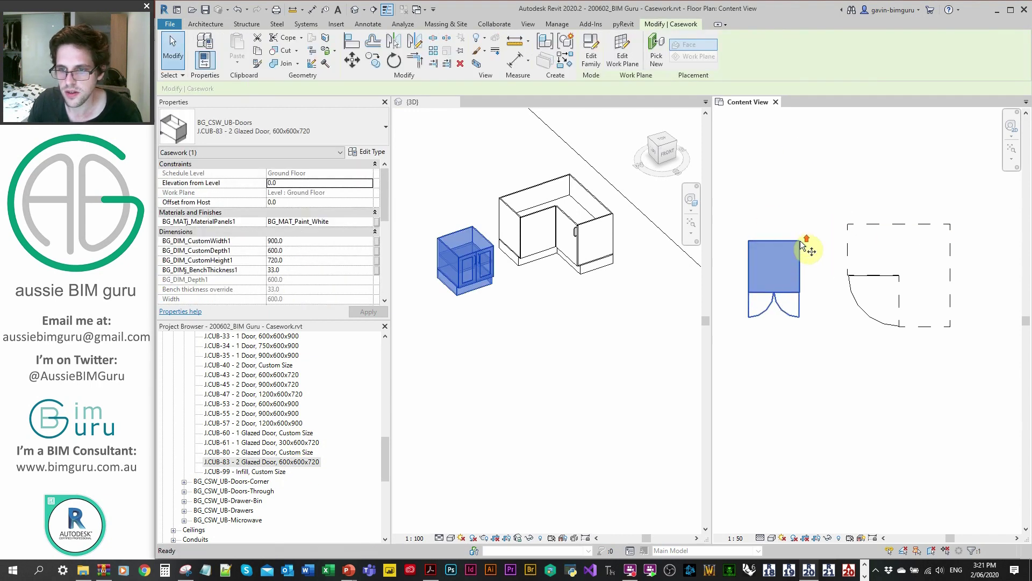
scroll(801, 245, up, 2)
drag(849, 253, 850, 224)
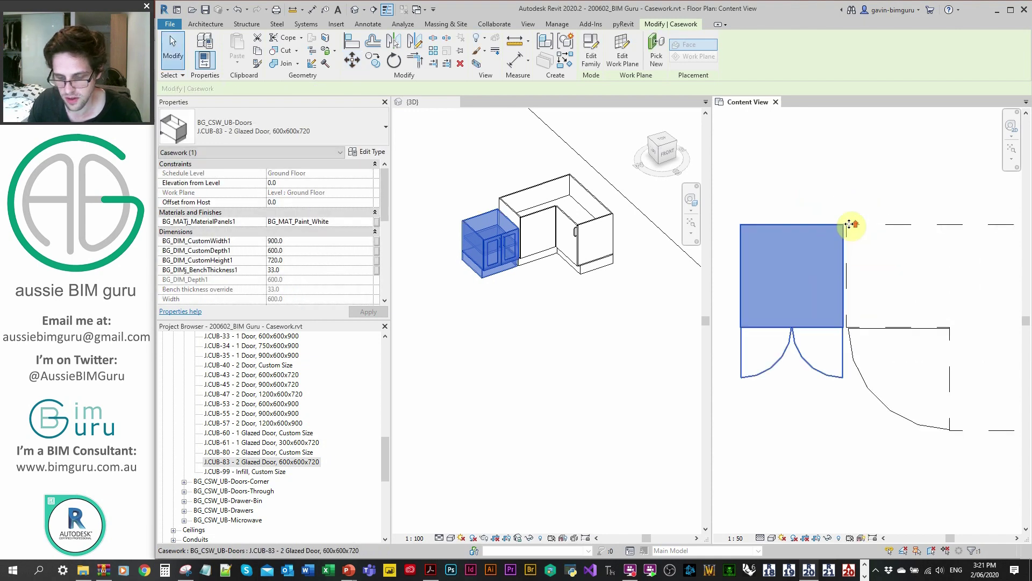
key(a)
key(l)
scroll(846, 225, up, 3)
key(Escape)
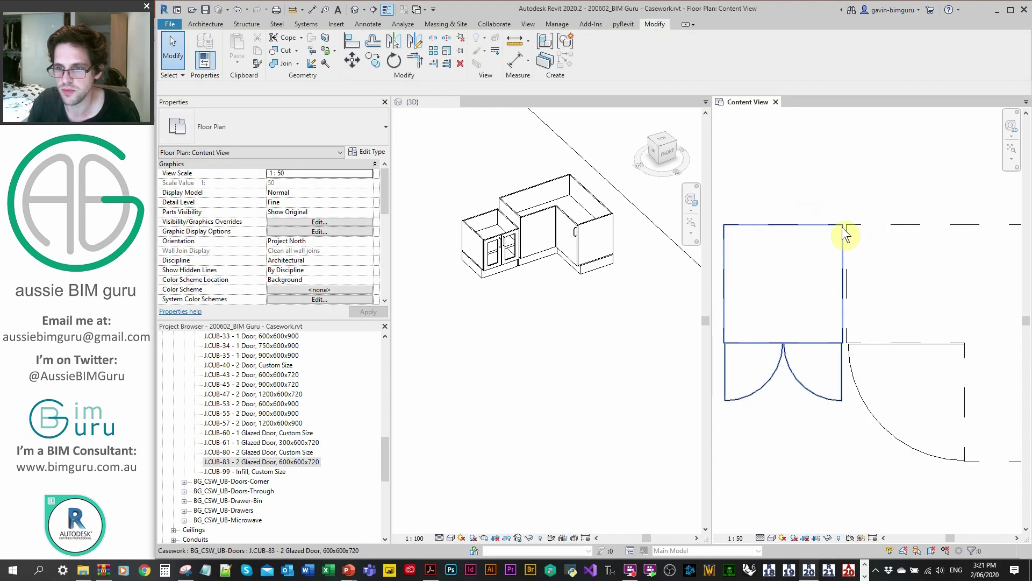
drag(845, 236, 840, 225)
Copy the glazed two-door unit once so the copy sits directly against its side facing away from the corner unit
click(840, 225)
key(c)
key(o)
click(846, 225)
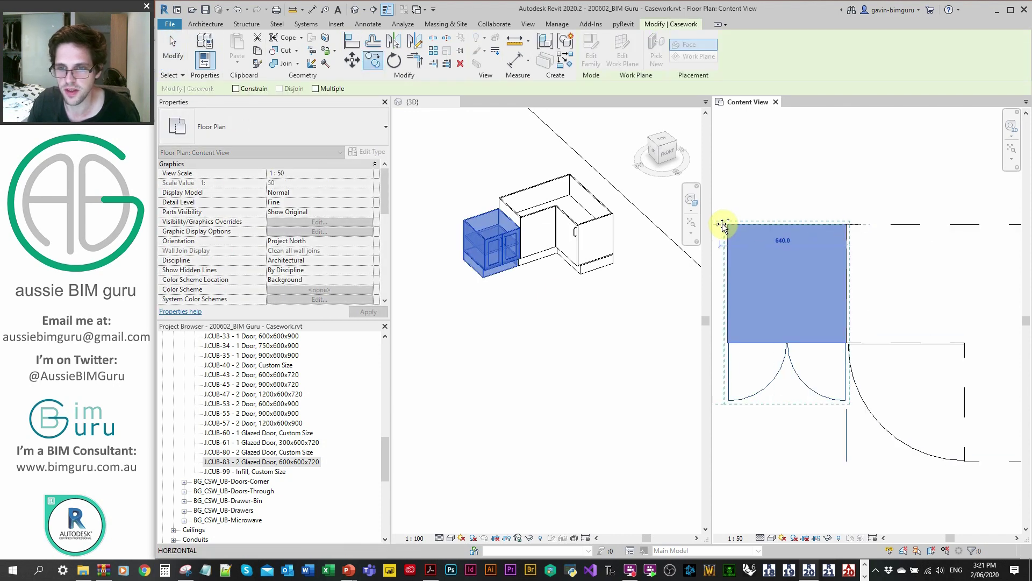
click(727, 223)
scroll(984, 198, down, 2)
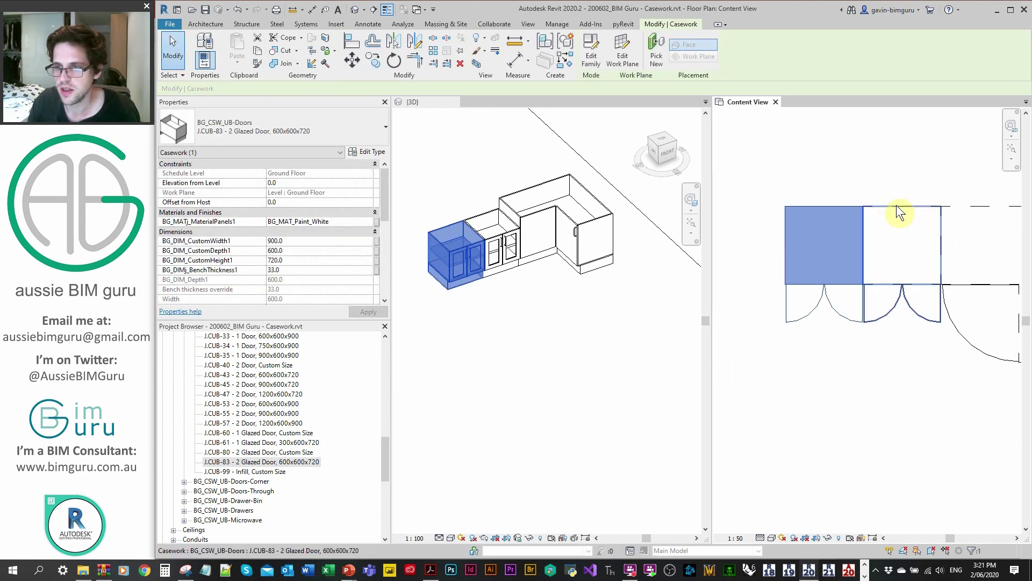
Change the glazed unit next to the corner unit to type J.CUB-53 - 2 Door, 600x600x900
click(257, 136)
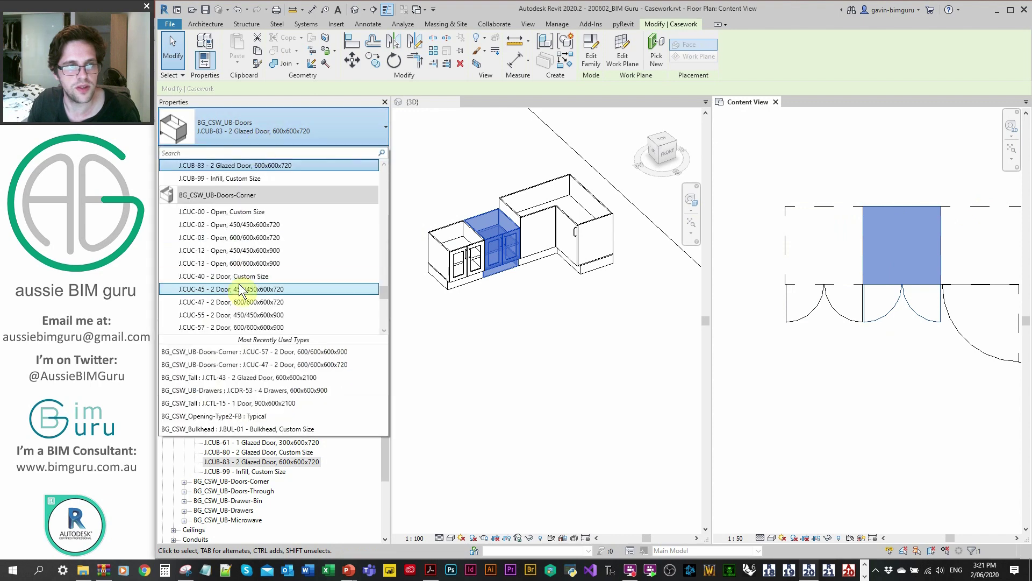
scroll(244, 285, up, 3)
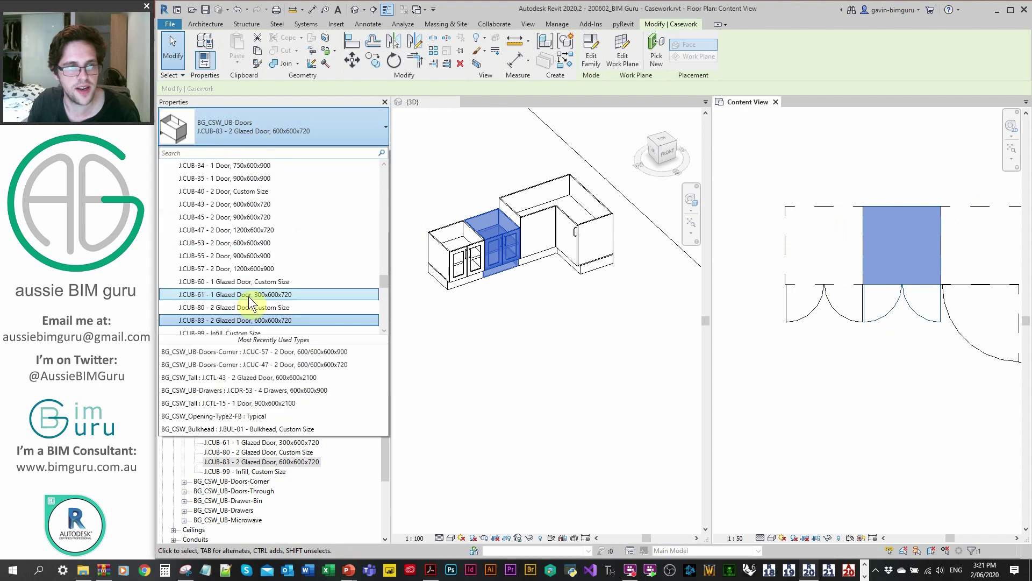
click(257, 243)
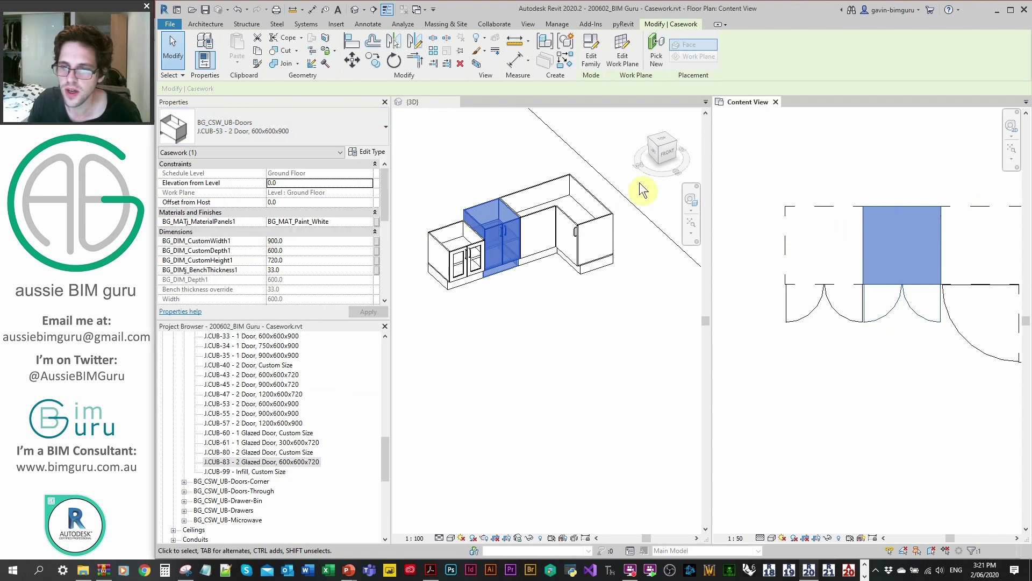
Change the outer glazed unit to type J.CUB-32 - 1 Door, 450x600x900 and align it flush against the neighbouring two-door unit
click(804, 211)
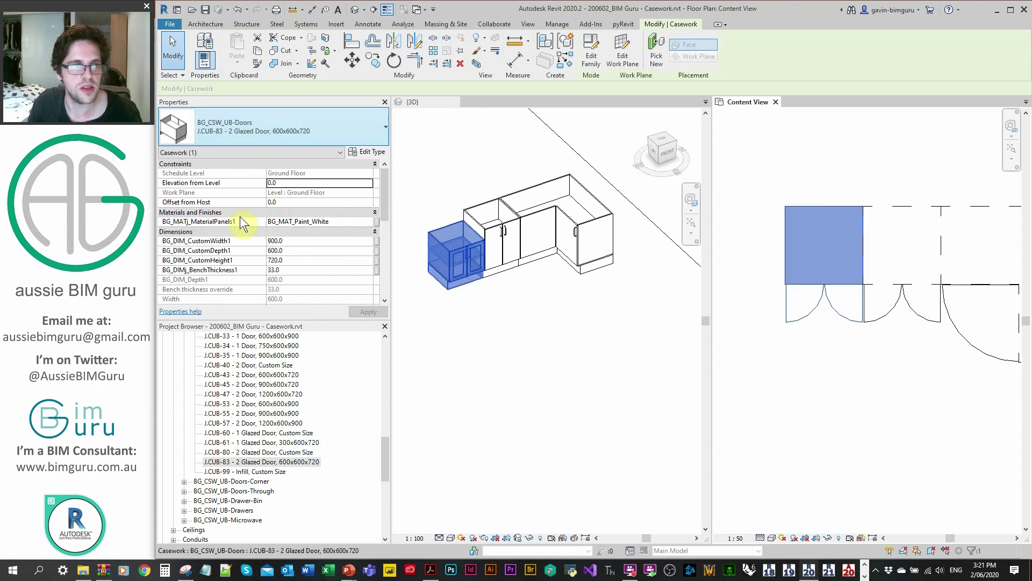
click(241, 129)
scroll(253, 242, up, 1)
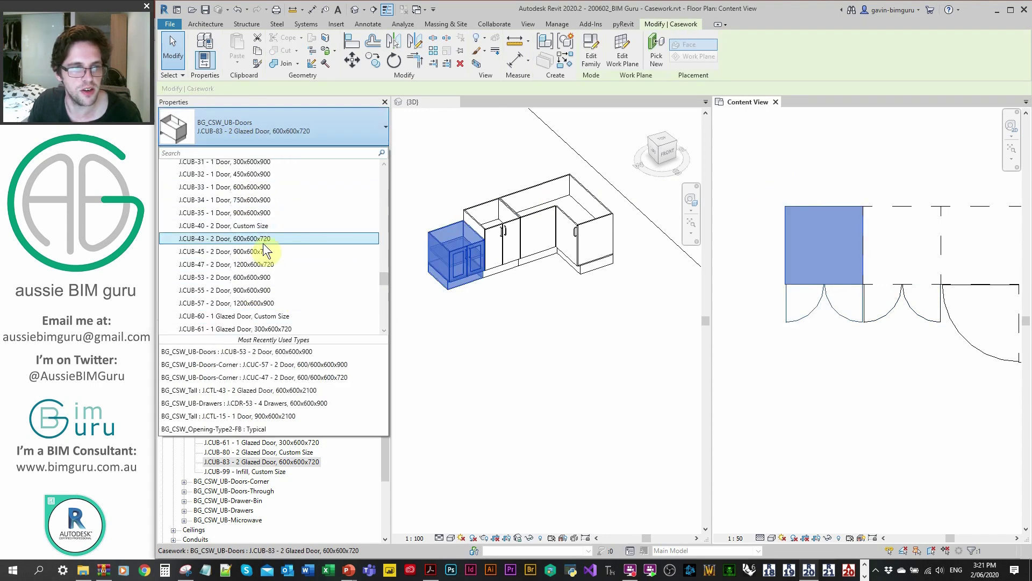
scroll(260, 208, up, 1)
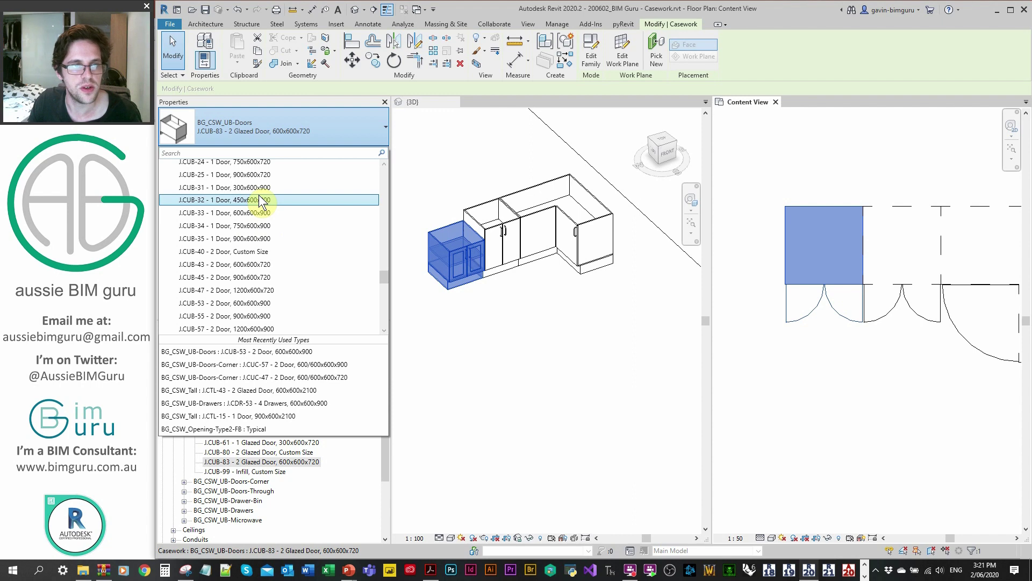
click(260, 200)
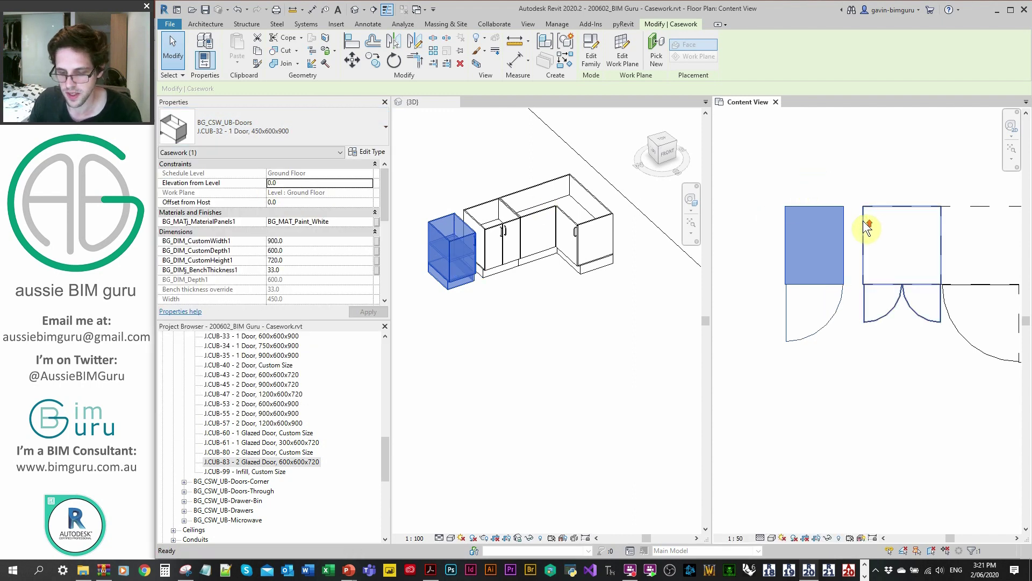
key(Escape)
scroll(863, 221, up, 1)
Swap the 450 mm single-door end unit to type J.CUB-12 - Open, 450x600x900
click(843, 210)
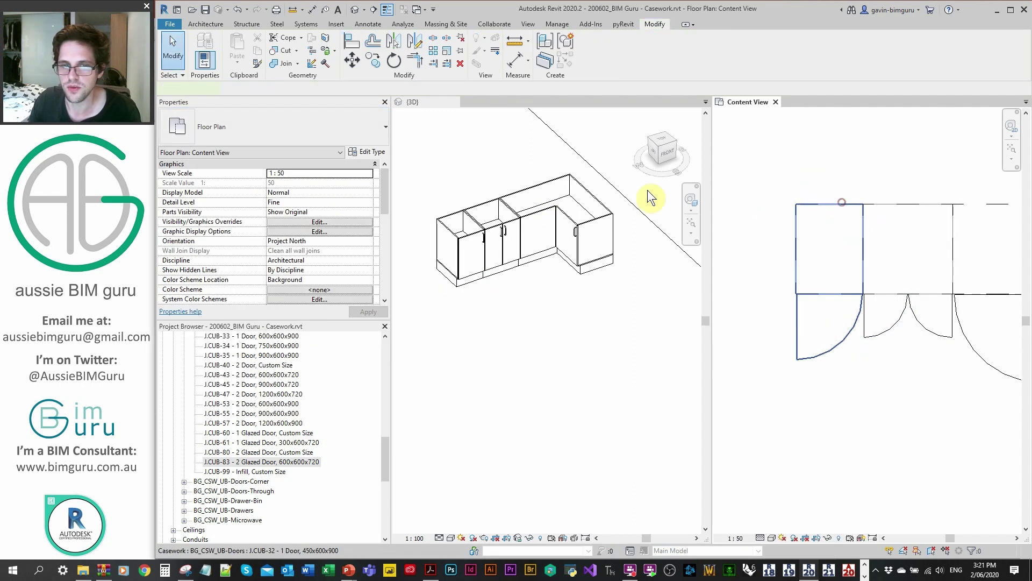
click(261, 129)
scroll(240, 266, up, 6)
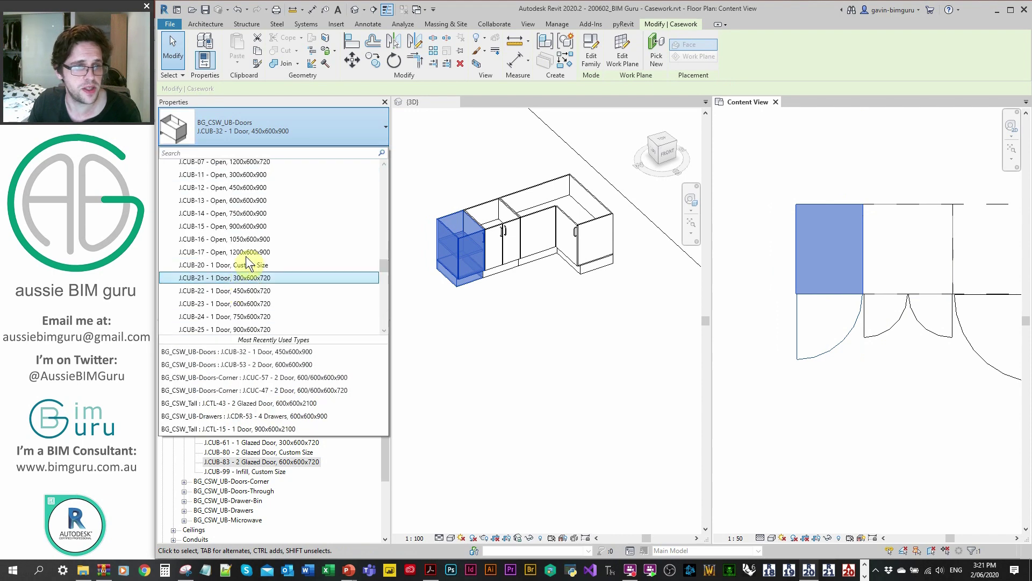
click(261, 238)
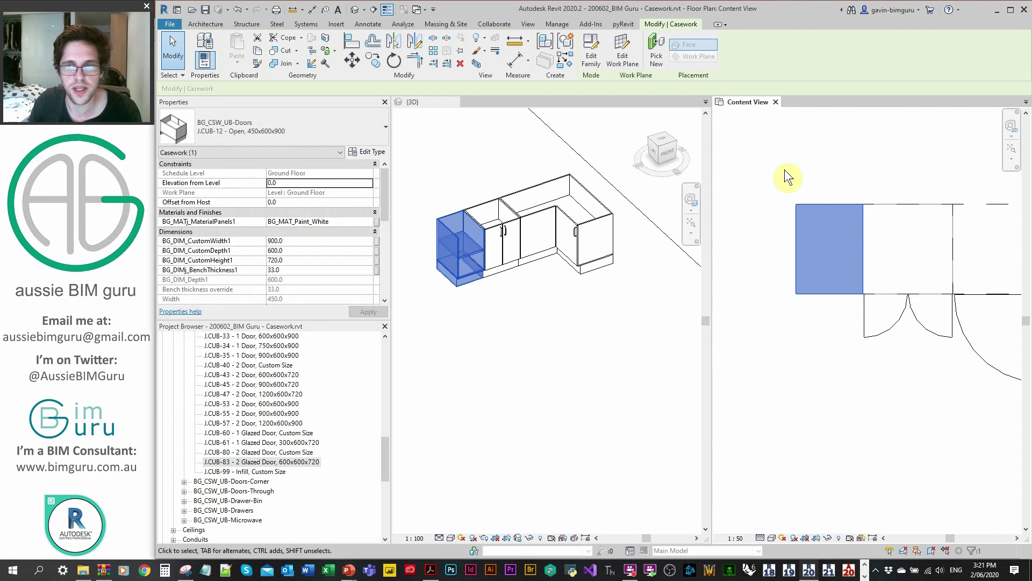
click(787, 168)
Set the open end unit's BG_DATj_CountShelves1 parameter to 3
click(808, 202)
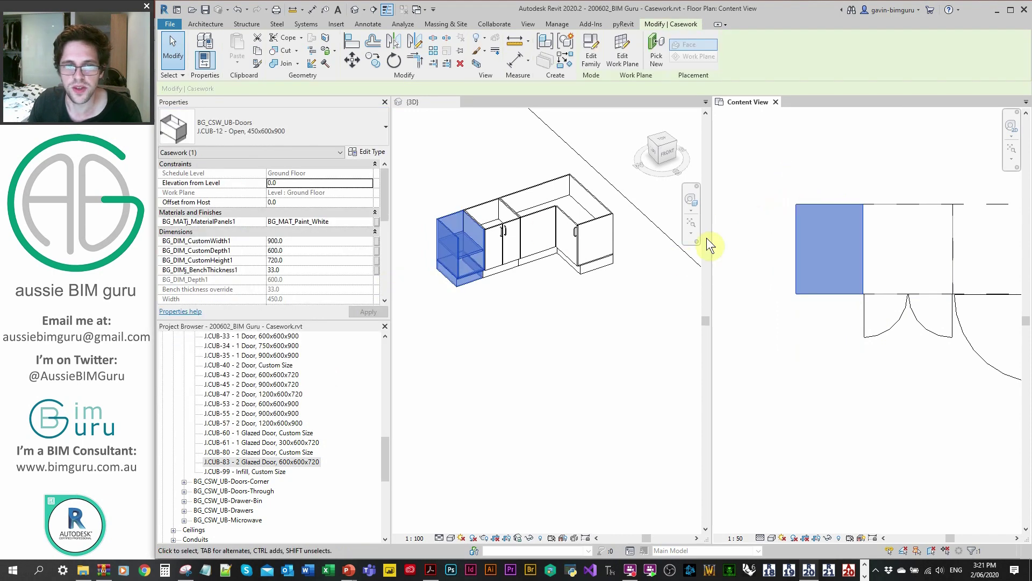
drag(383, 211, 378, 282)
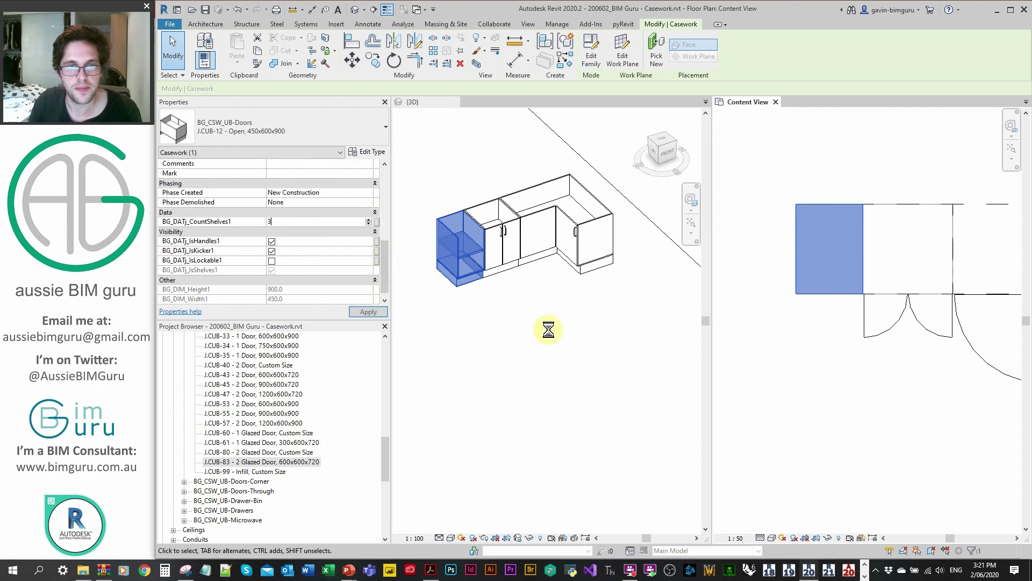
click(782, 146)
scroll(789, 213, down, 3)
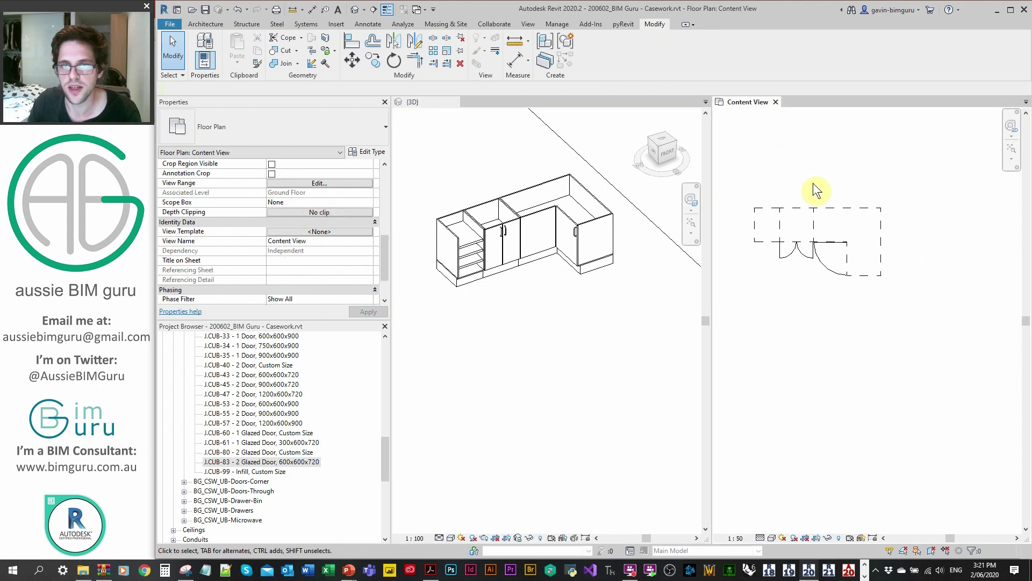
Collapse the underbench doors family, expand BG_CSW_Tall and place a J.CTL-27 - 2 Door, 1200x600x2100 unit beside the open unit in the plan
click(341, 440)
scroll(368, 418, up, 10)
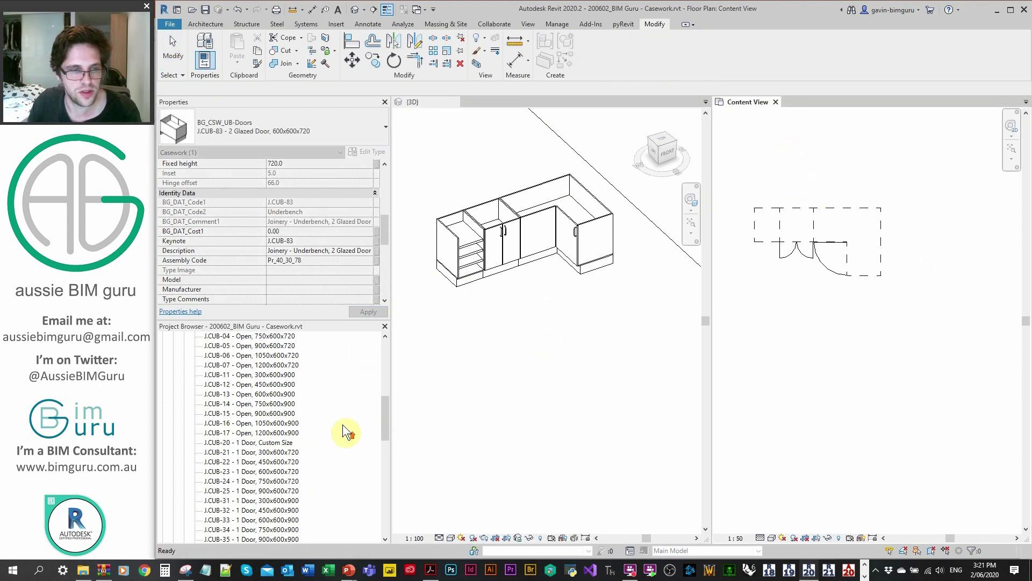
double_click(220, 414)
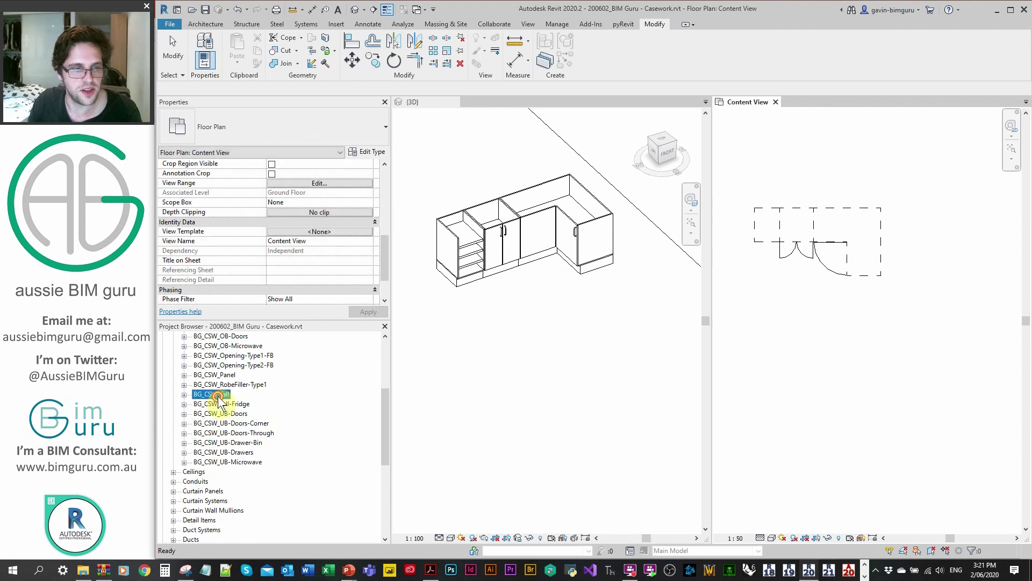
double_click(218, 395)
scroll(316, 394, down, 3)
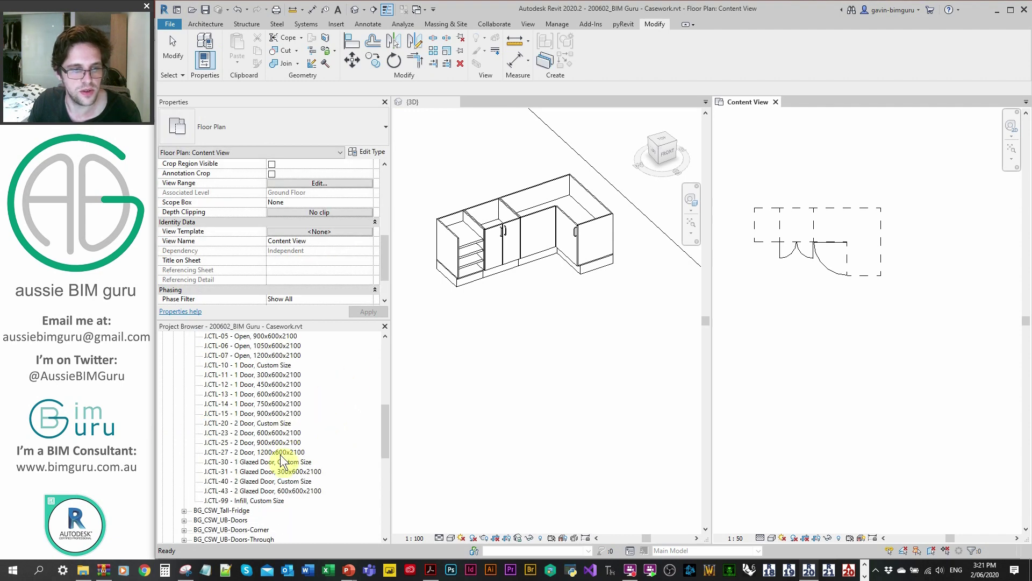
drag(280, 452, 859, 230)
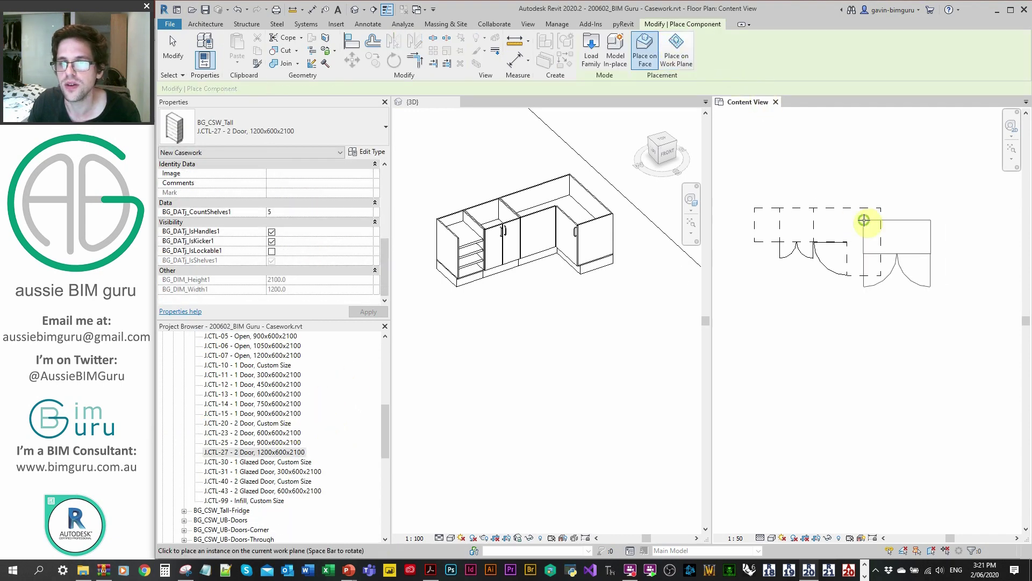
click(812, 196)
click(580, 300)
middle_drag(581, 299, 622, 319)
Align the tall cabinet's side flush with the open shelf unit's side and its back with the backs of the underbench units
click(841, 267)
key(a)
key(l)
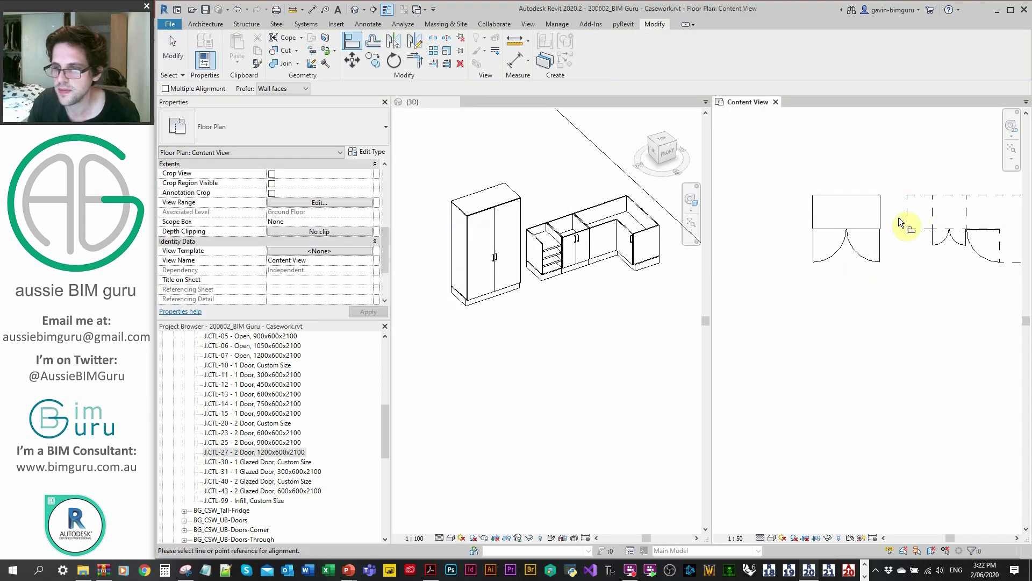
click(880, 214)
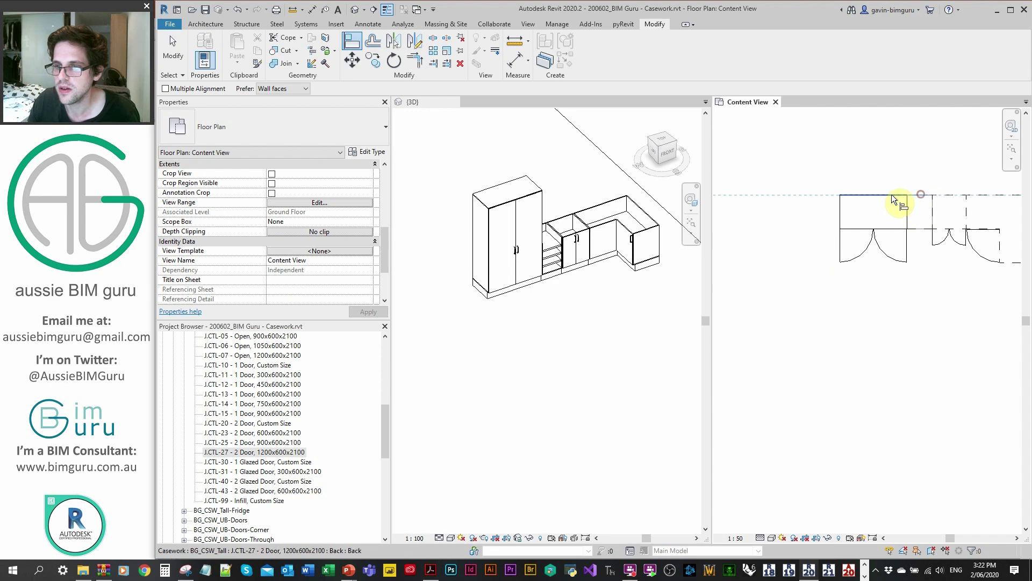
middle_drag(916, 168, 853, 177)
key(Escape)
key(Escape)
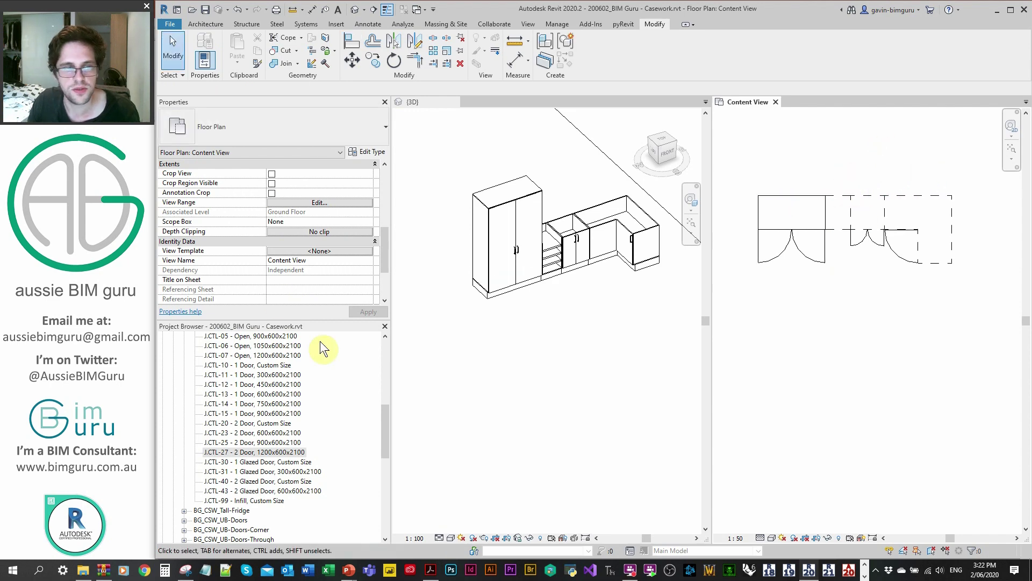
Collapse the tall family, expand BG_CSW_Bench-L and place a J.BEN-11 - L Shaped, 600 Deep benchtop in the plan below the cabinets
click(387, 429)
scroll(307, 396, up, 3)
double_click(212, 392)
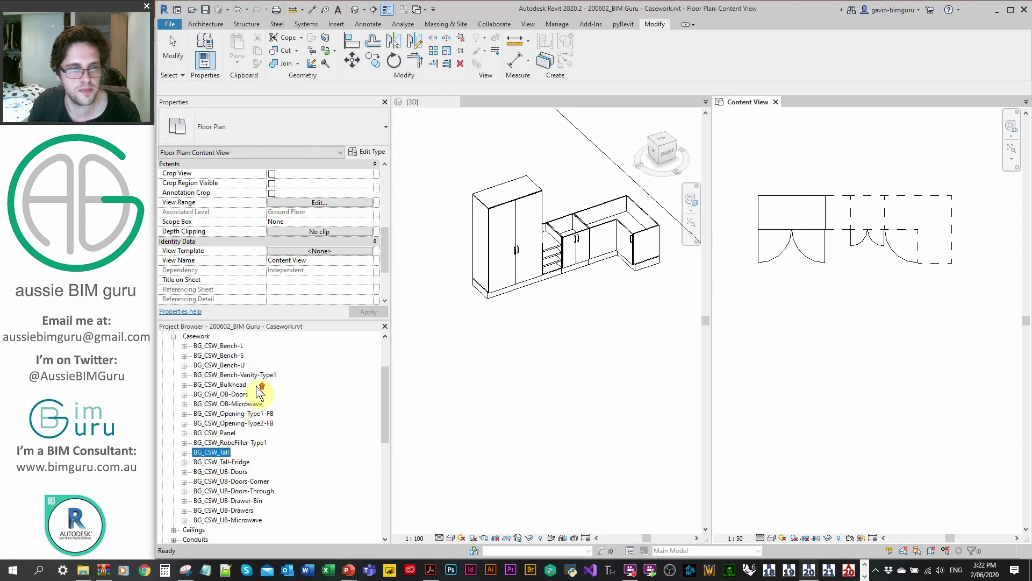
scroll(258, 396, up, 1)
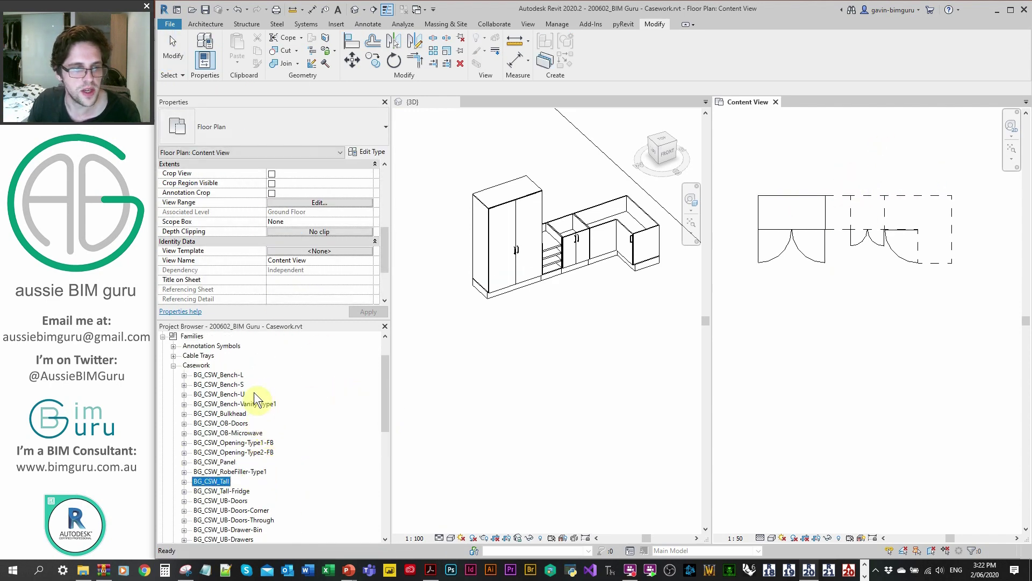
double_click(233, 376)
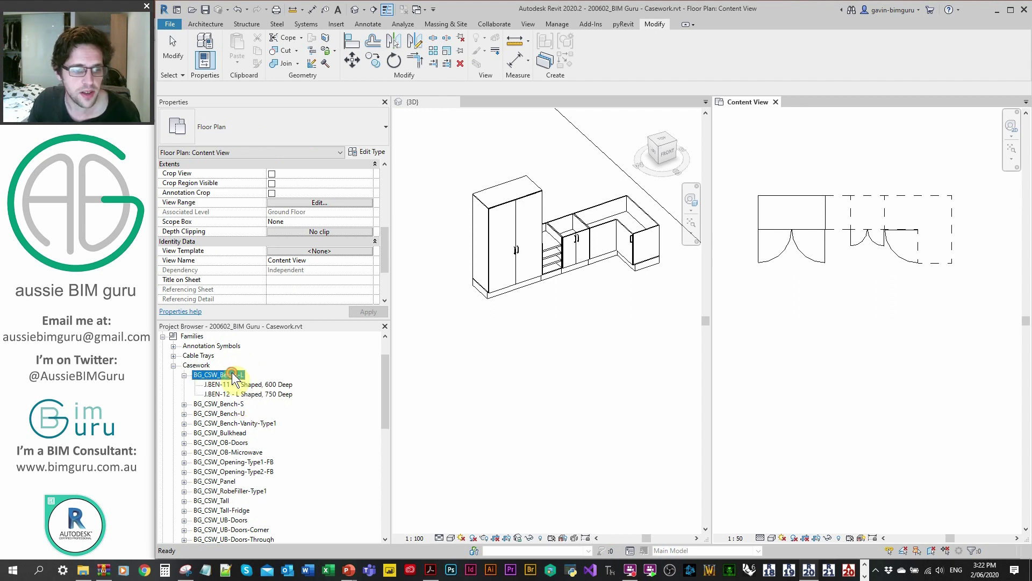
double_click(266, 384)
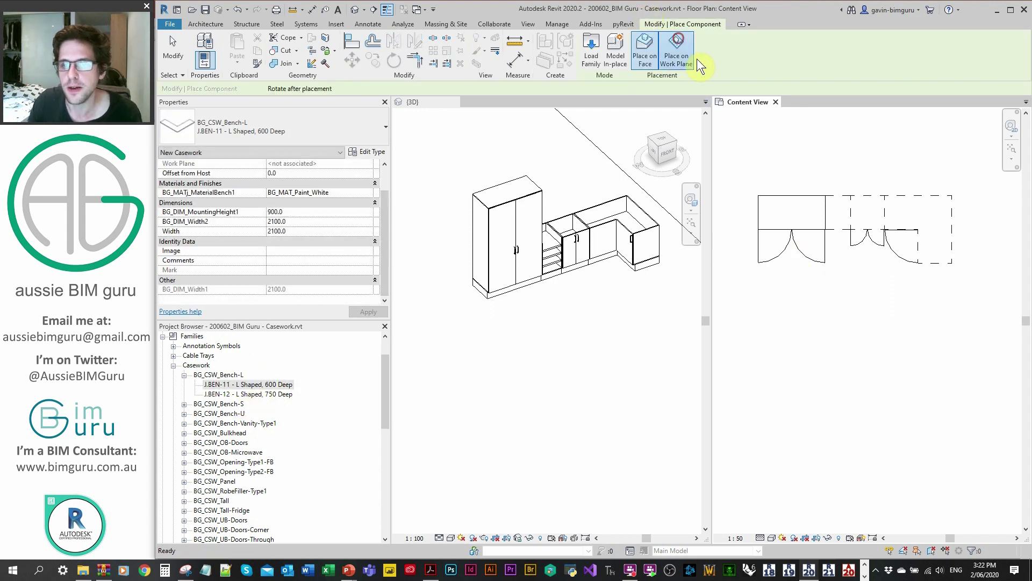
click(860, 290)
key(Escape)
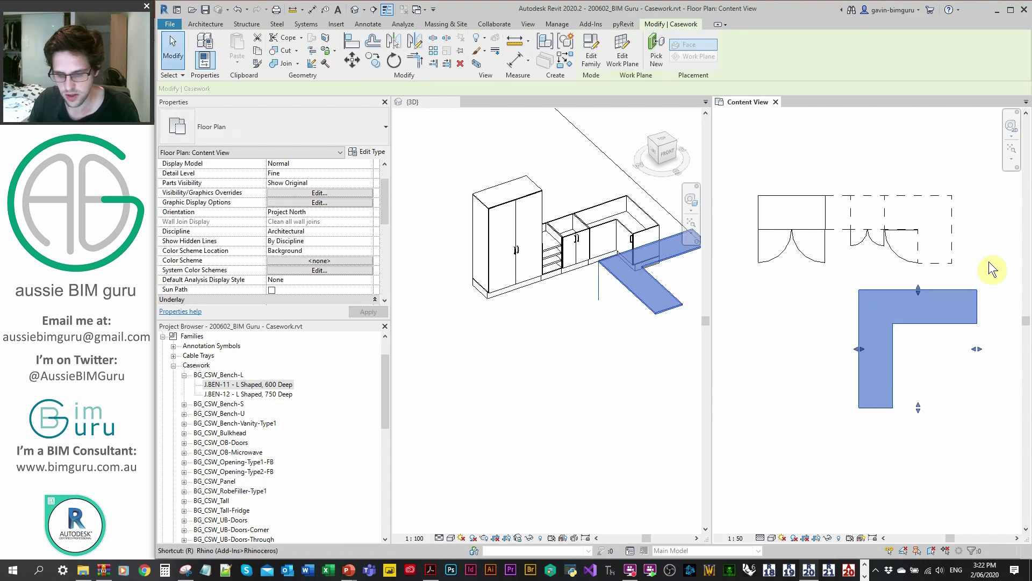
Rotate the L-shaped benchtop to match the cabinet layout and move its outer corner onto the corner unit's back corner
key(space)
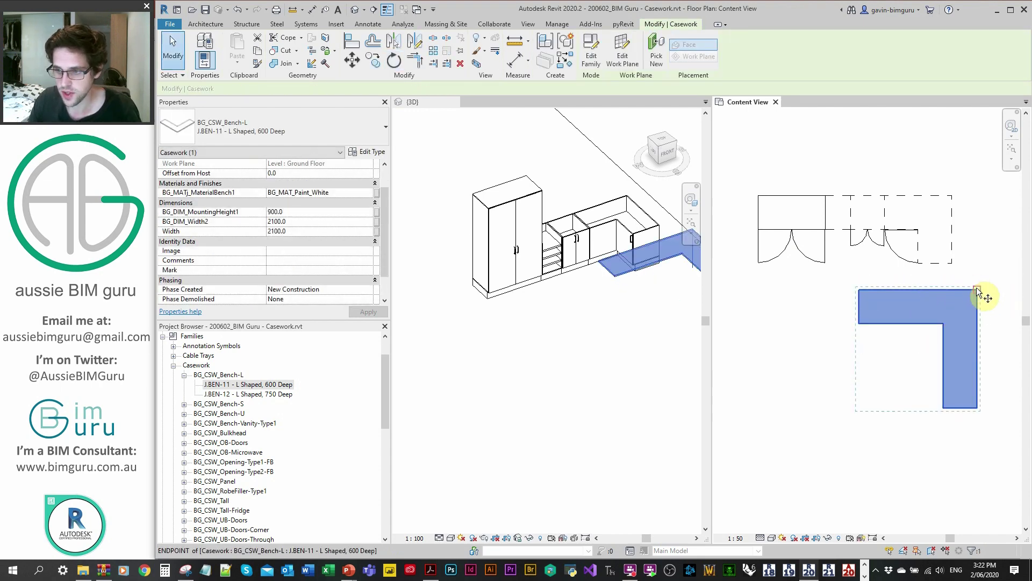
drag(977, 292, 887, 200)
scroll(861, 220, up, 2)
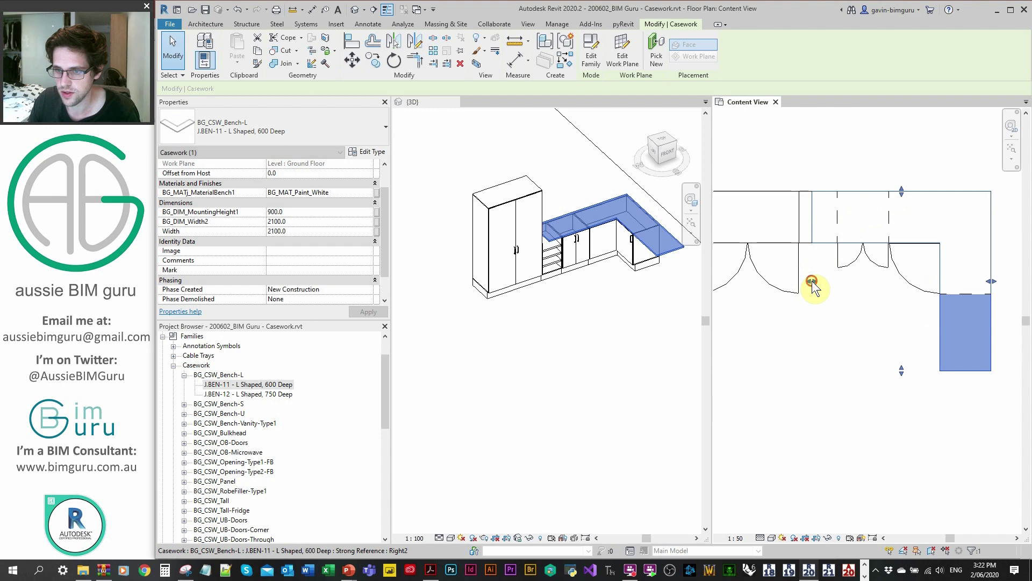
Stretch one benchtop end to the tall cabinet's side and shorten the other to the corner unit's end, then check the result in 3D
drag(813, 287, 802, 272)
drag(895, 370, 976, 299)
click(516, 350)
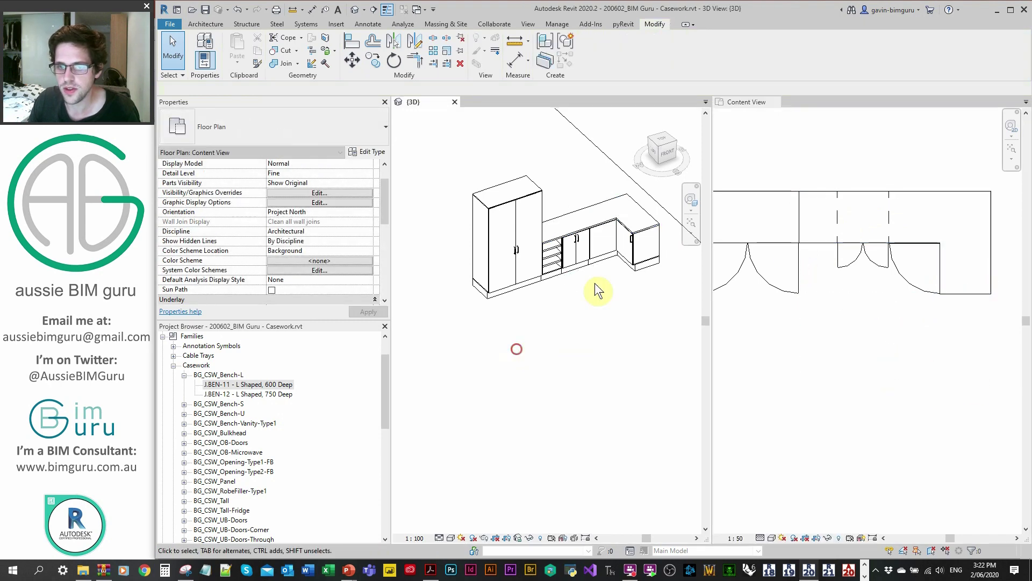
shift+middle_drag(622, 282, 604, 255)
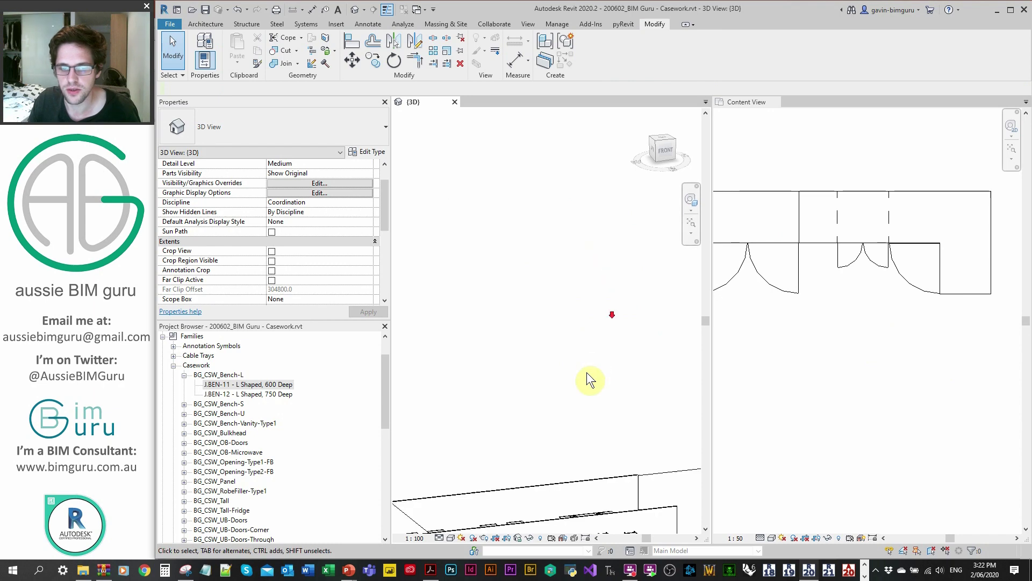
shift+middle_drag(587, 373, 529, 246)
Duplicate the two-door underbench unit in place and change the duplicate to the BG_CSW_OB-Doors type J.COB-23 - 1 Door, 600x350x600
click(835, 354)
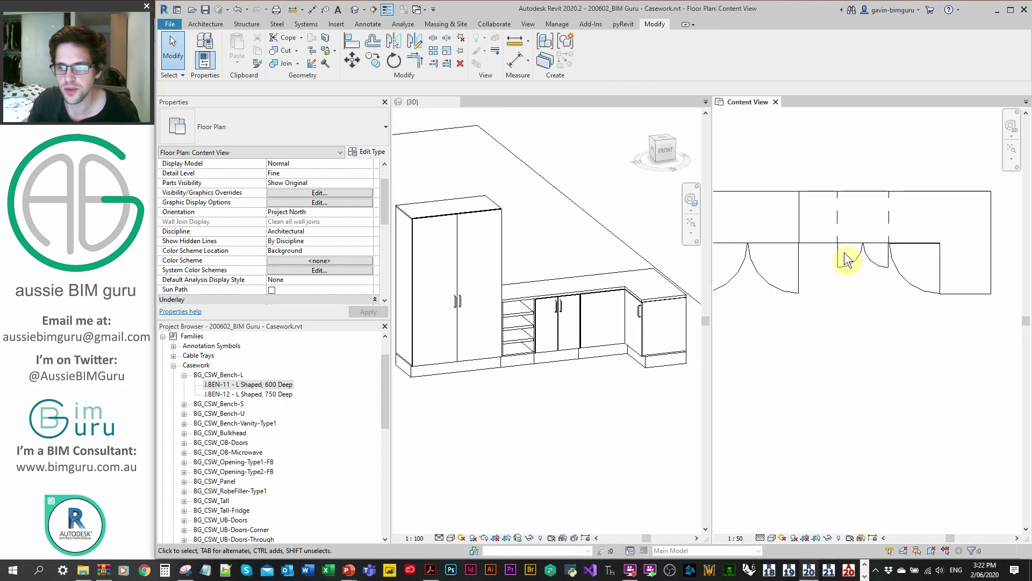
click(861, 246)
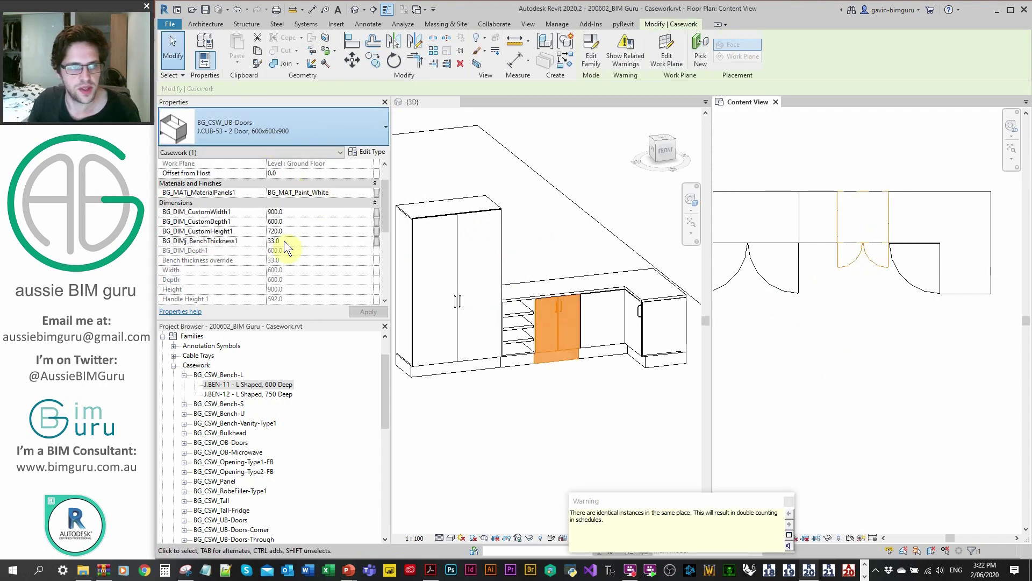
scroll(262, 227, up, 3)
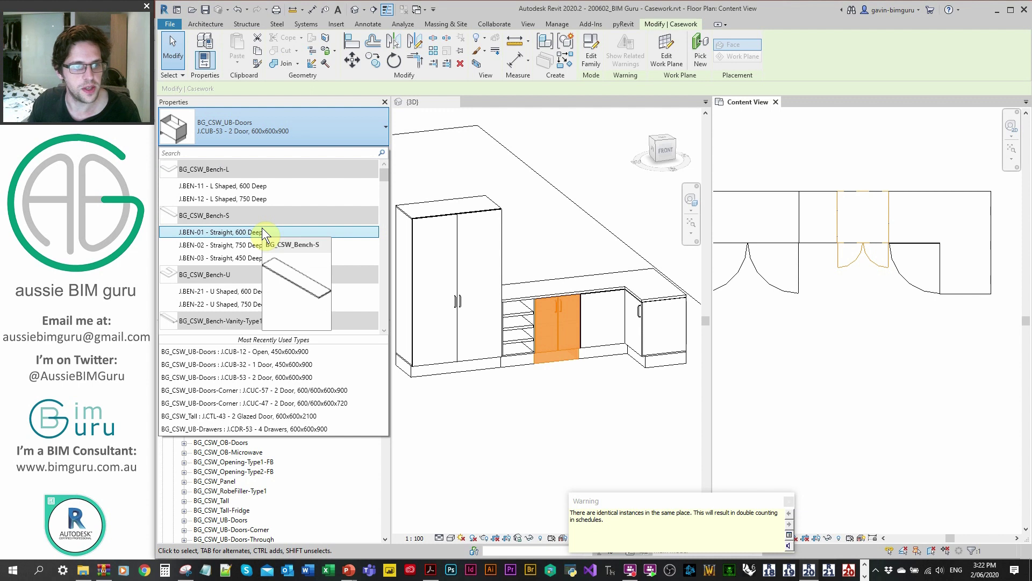
scroll(262, 227, down, 6)
scroll(277, 231, down, 2)
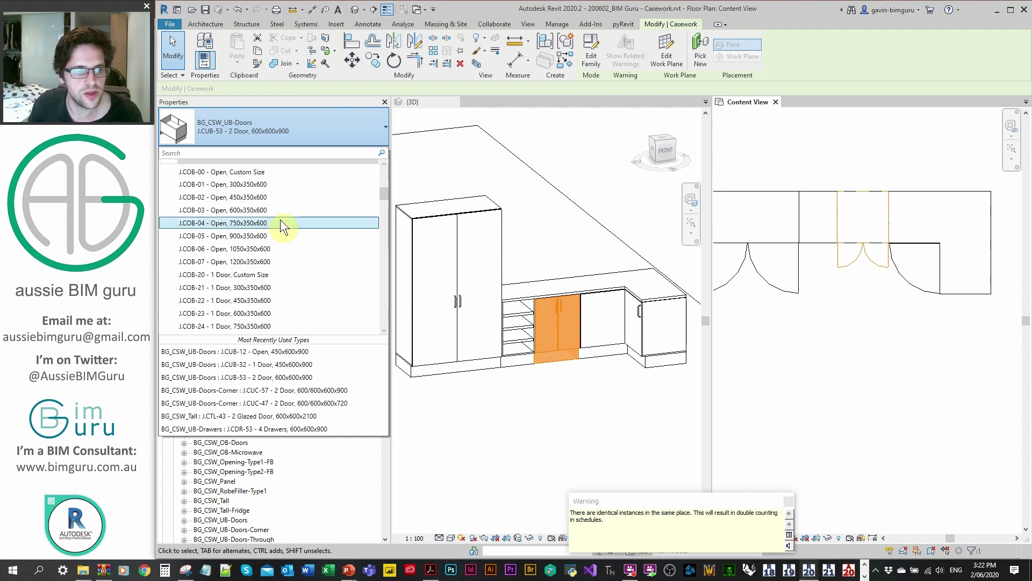
scroll(280, 226, down, 2)
click(274, 291)
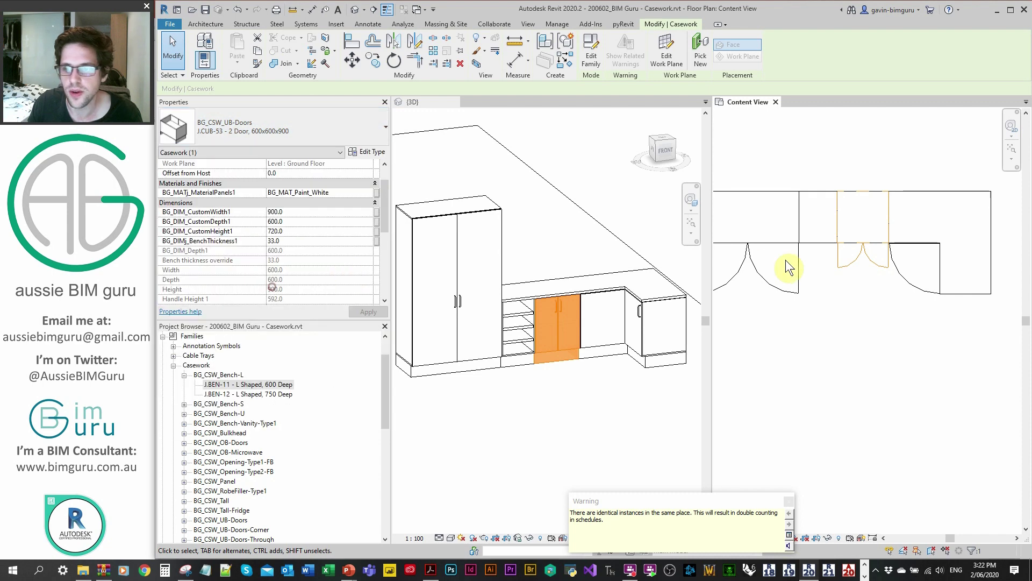
click(503, 251)
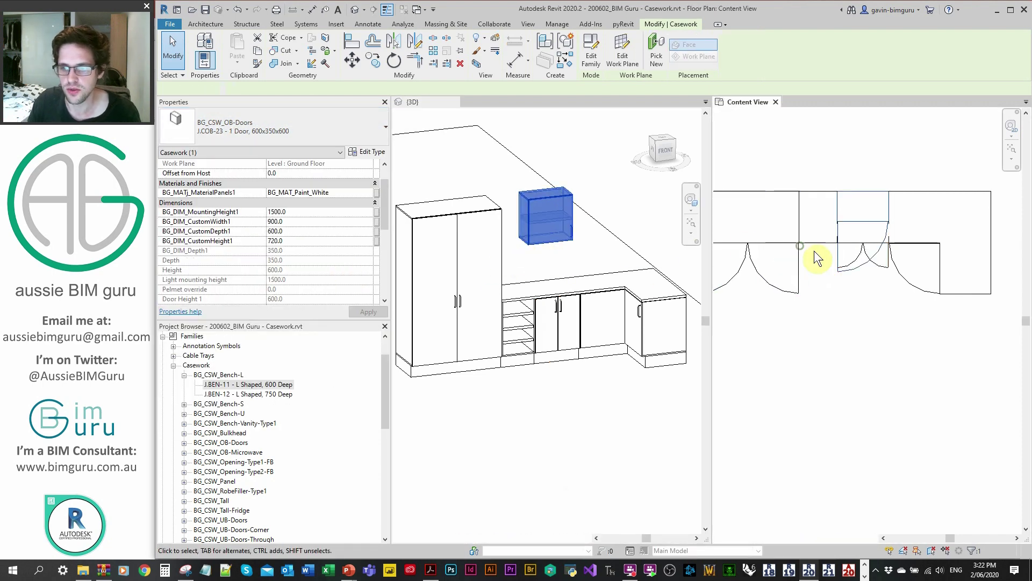
Copy the overbench unit so it sits against the tall cabinet and change the copy to type J.COB-22 - 1 Door, 450x350x600
scroll(855, 192, up, 2)
key(c)
key(o)
click(819, 191)
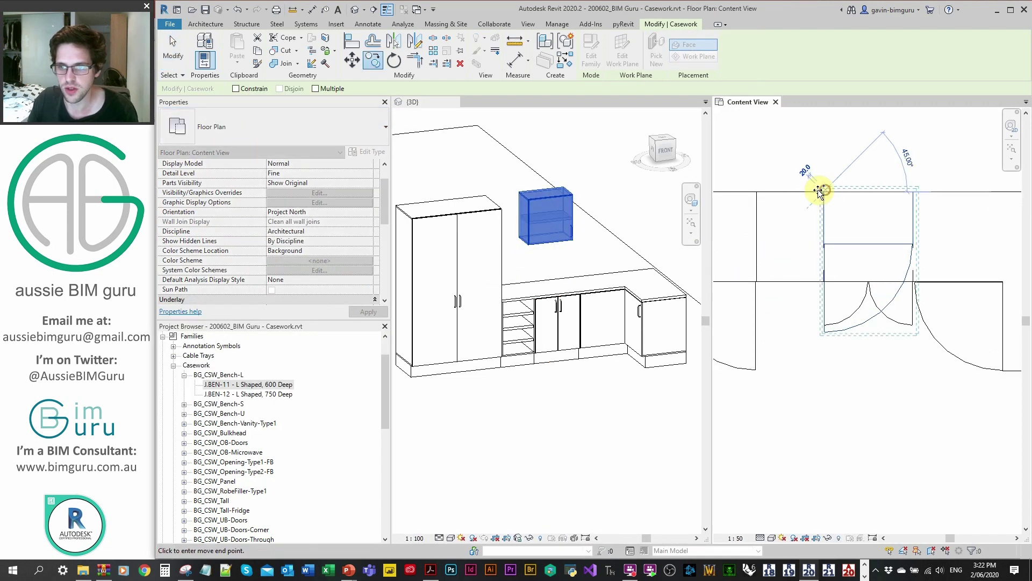
click(756, 190)
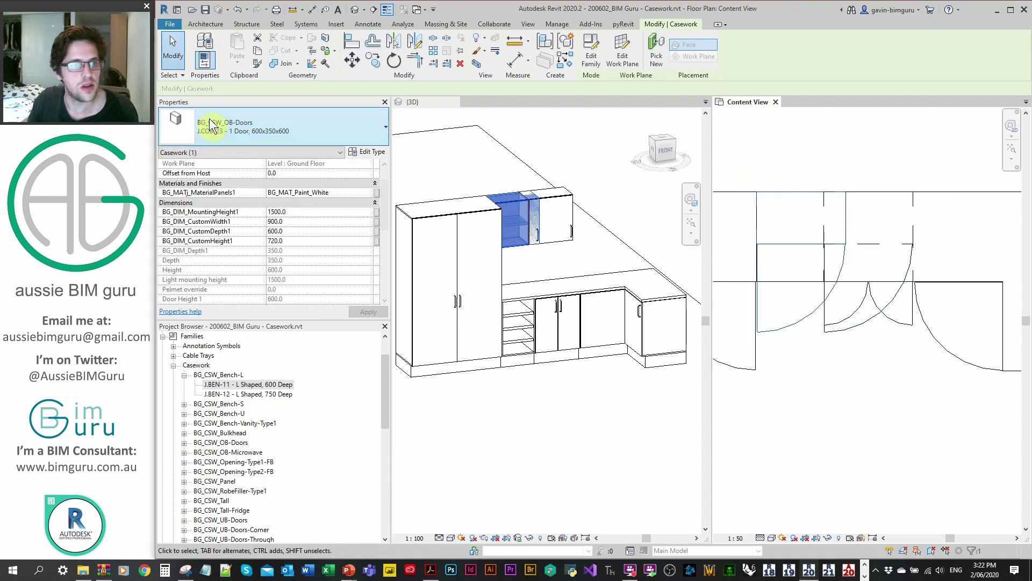
click(211, 127)
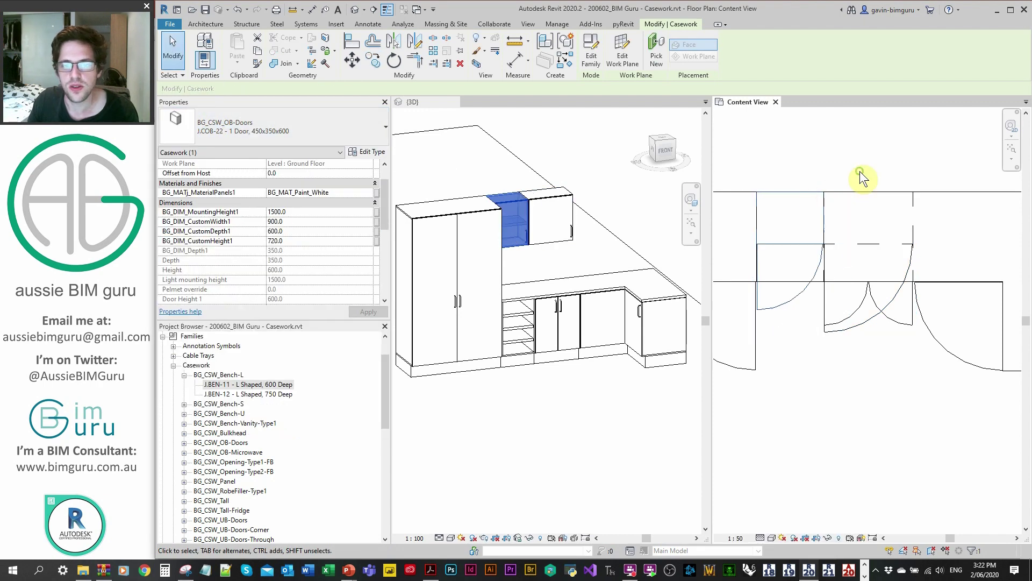
Look at the overbench units in plan and list the casework subcategories in the floor plan's Visibility/Graphic Overrides
click(870, 244)
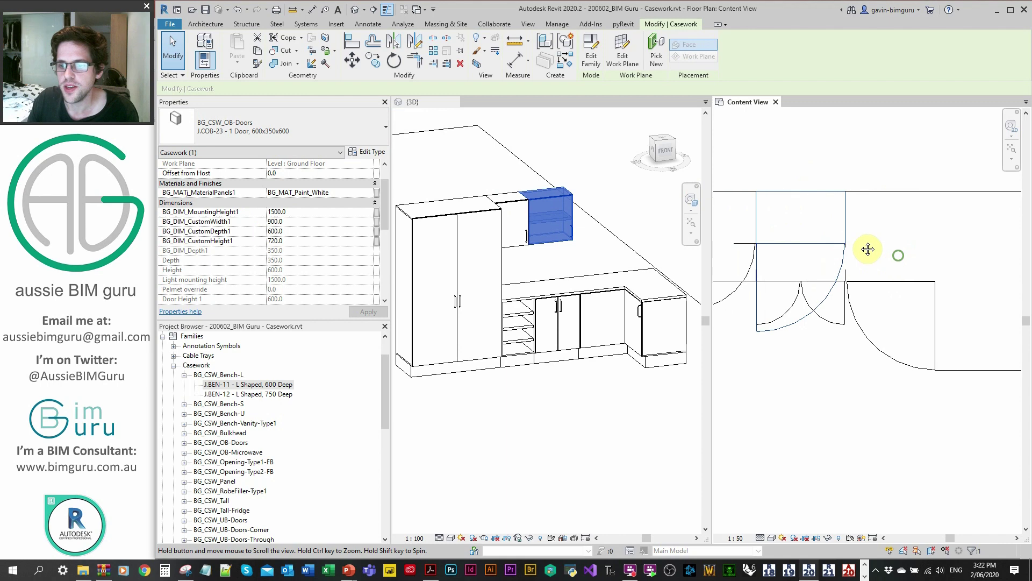
middle_drag(866, 249, 819, 236)
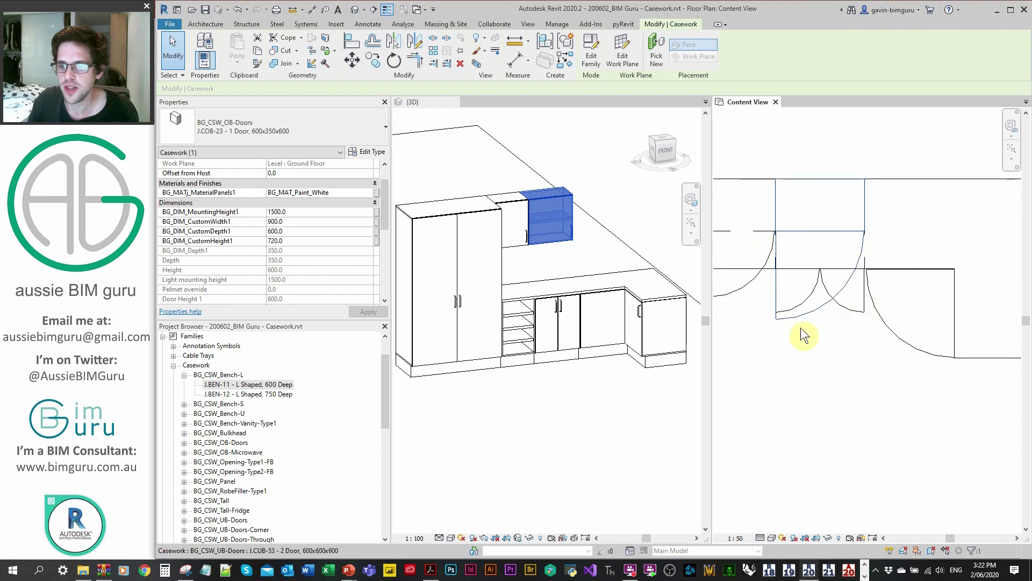
click(863, 347)
scroll(869, 343, down, 3)
key(v)
key(v)
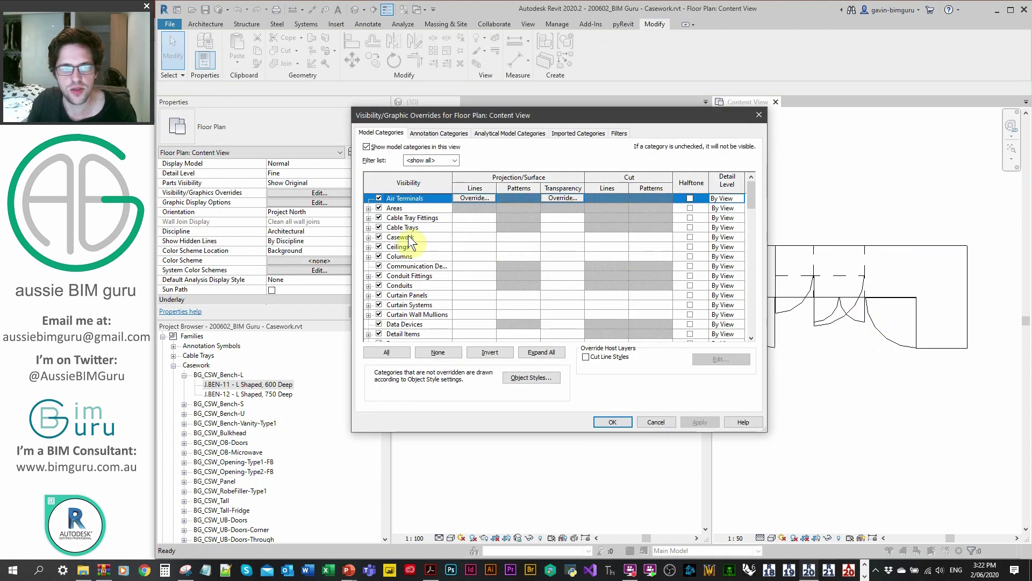
click(368, 238)
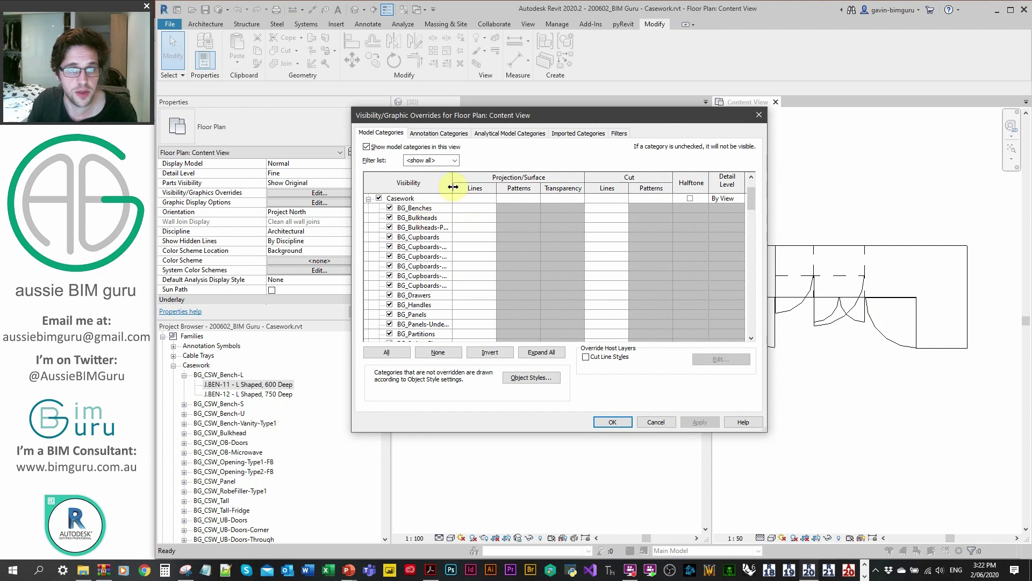
drag(519, 188, 519, 188)
click(459, 255)
scroll(476, 244, down, 2)
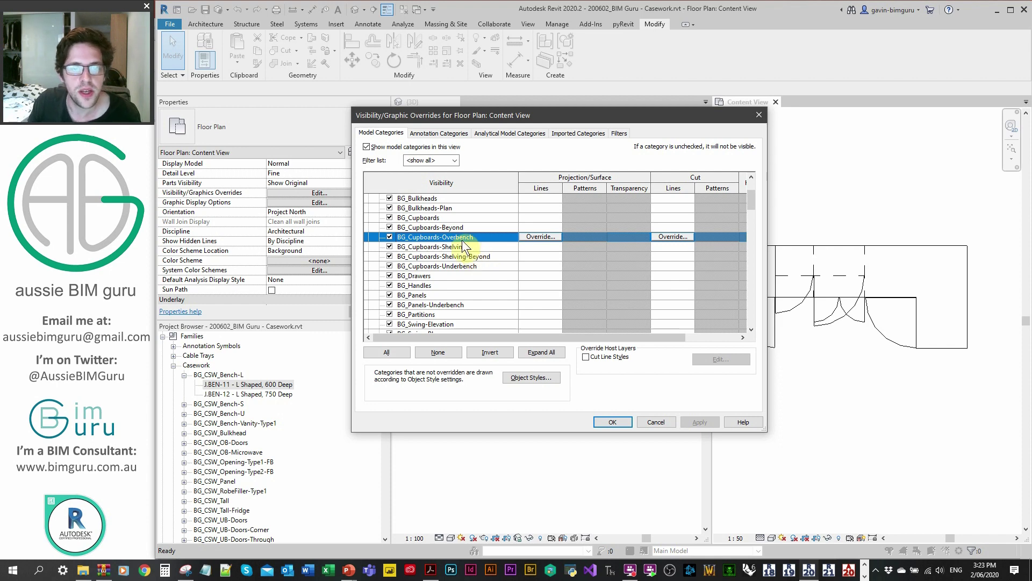
scroll(455, 235, down, 2)
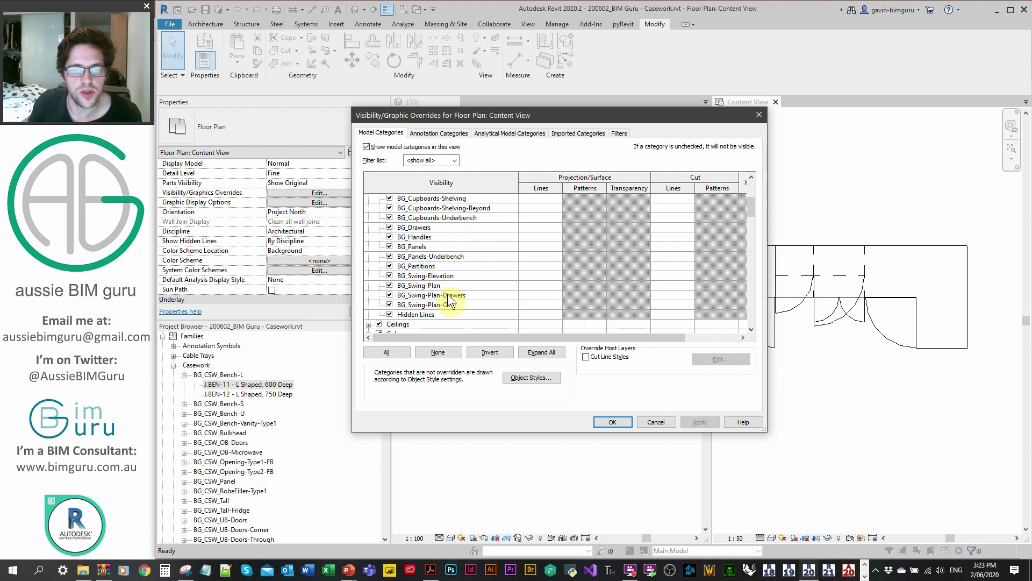
Hide the BG_Swing-Plan-Over casework subcategory in the floor plan and undo the change
click(460, 305)
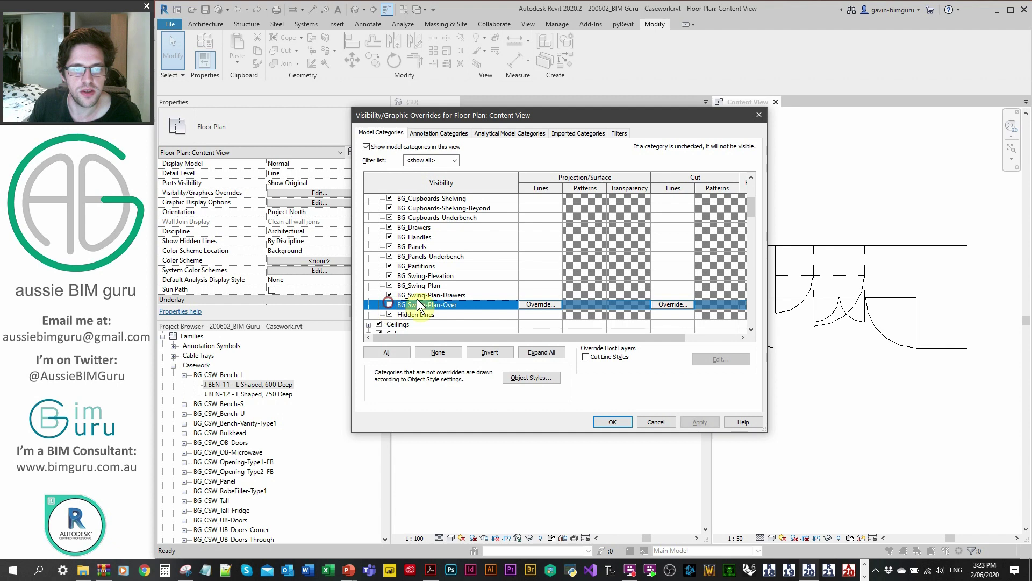
click(390, 304)
click(613, 422)
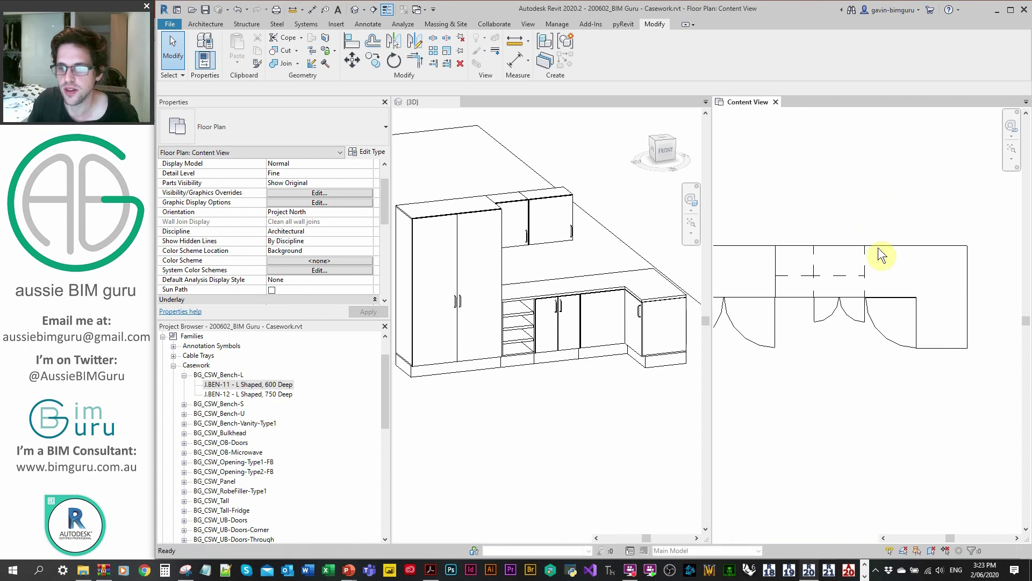
middle_drag(857, 267, 859, 273)
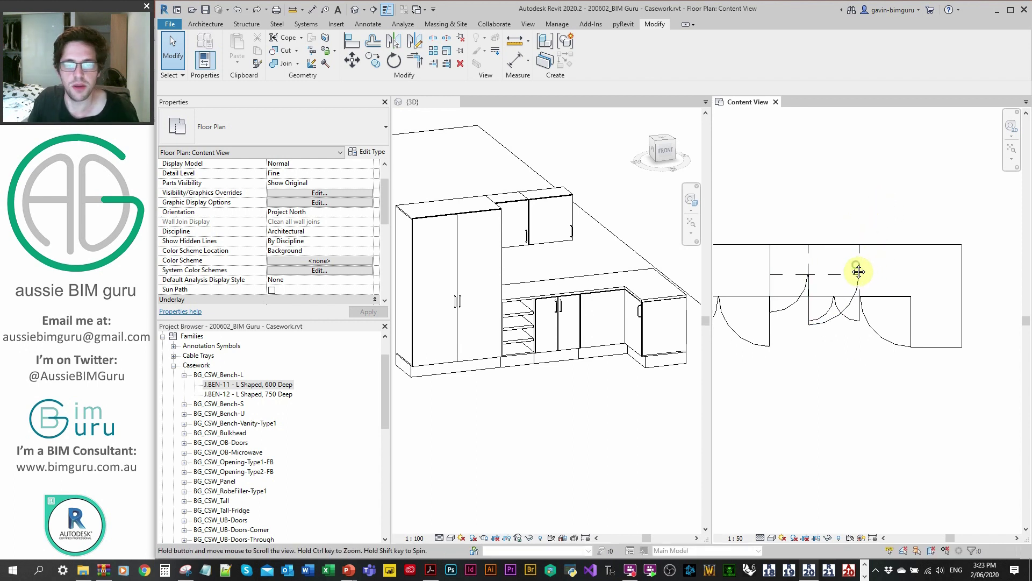
Place a BG_CSW_Bulkhead of type J.BUL-01 - Bulkhead, Custom Size in the free space behind the cabinet run in plan
scroll(920, 218, down, 1)
click(215, 384)
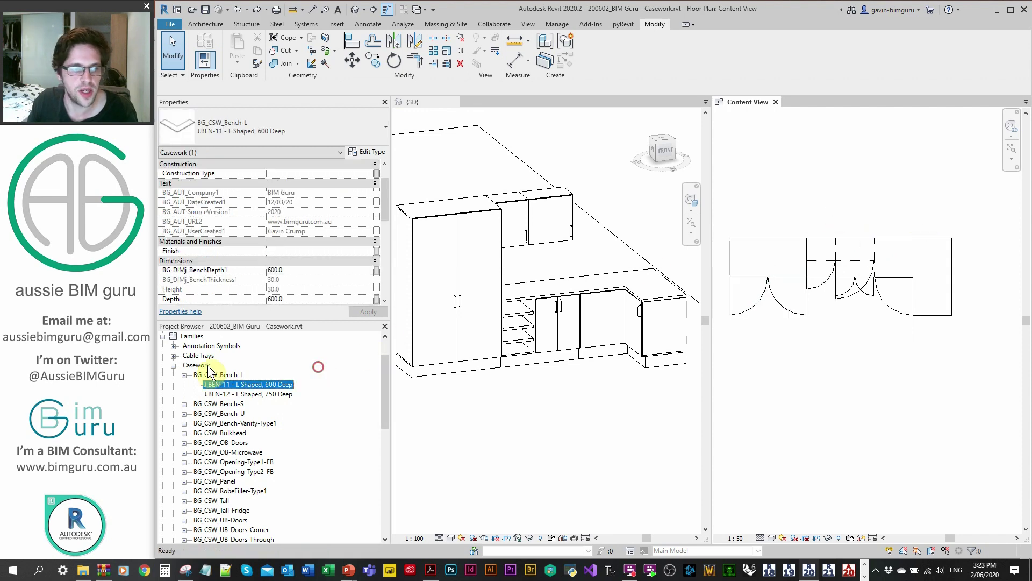
double_click(295, 372)
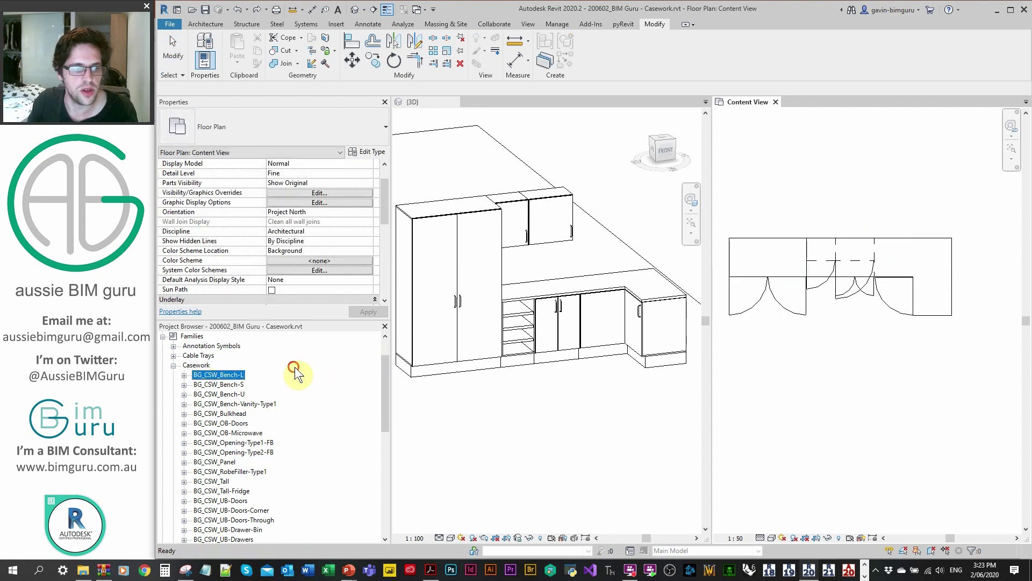
double_click(237, 405)
double_click(235, 407)
double_click(232, 418)
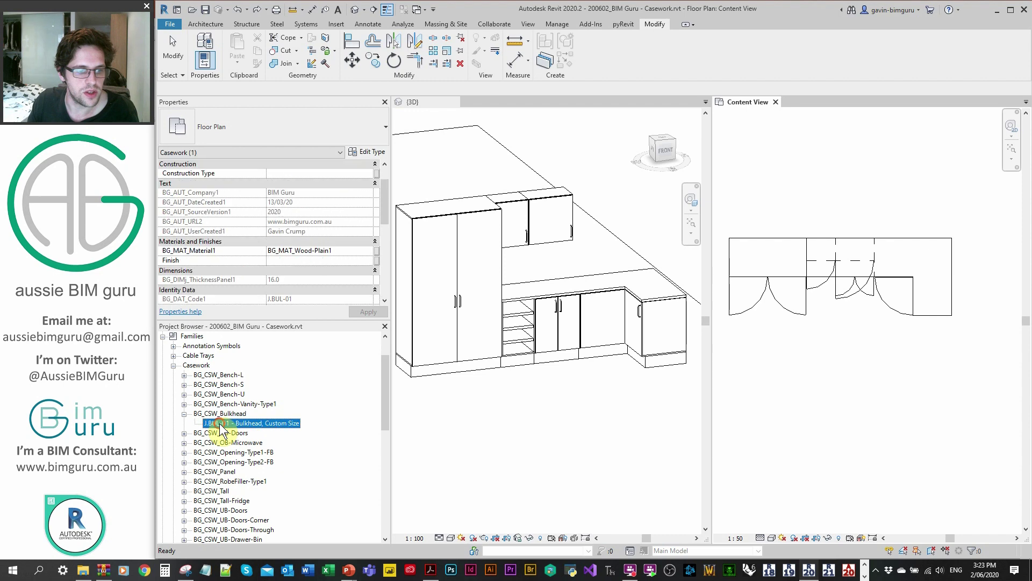
drag(231, 423, 952, 327)
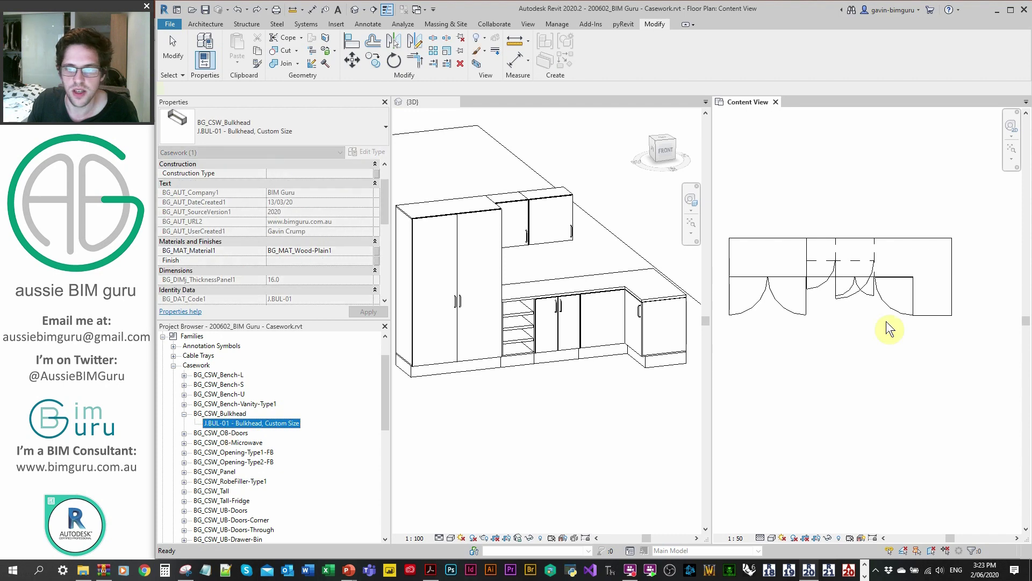
click(795, 180)
key(Escape)
key(Escape)
Move the bulkhead onto the tall cabinet's back corner and shorten it to a width of 1200 to match the cabinet
middle_drag(803, 190, 861, 203)
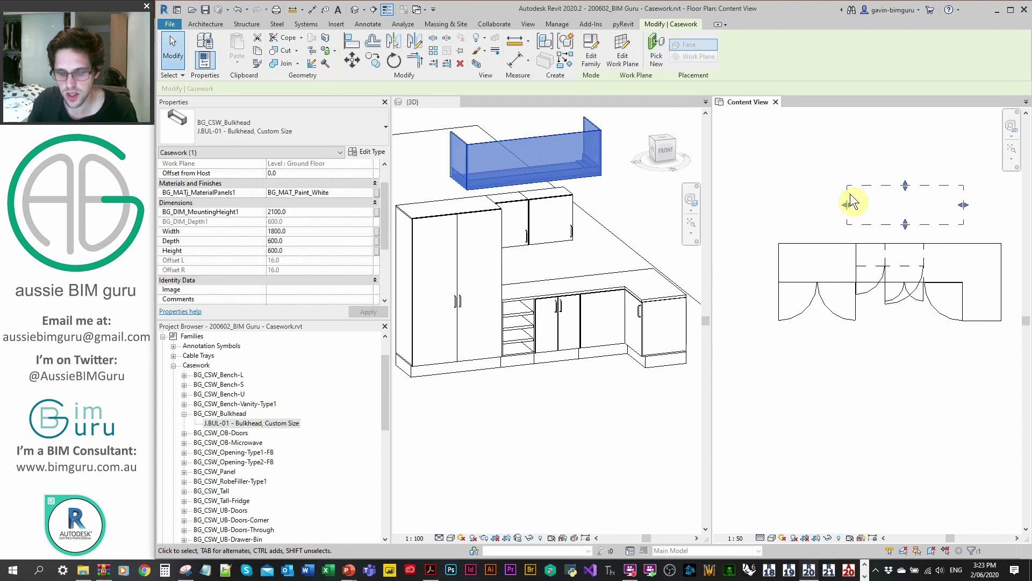
key(m)
key(v)
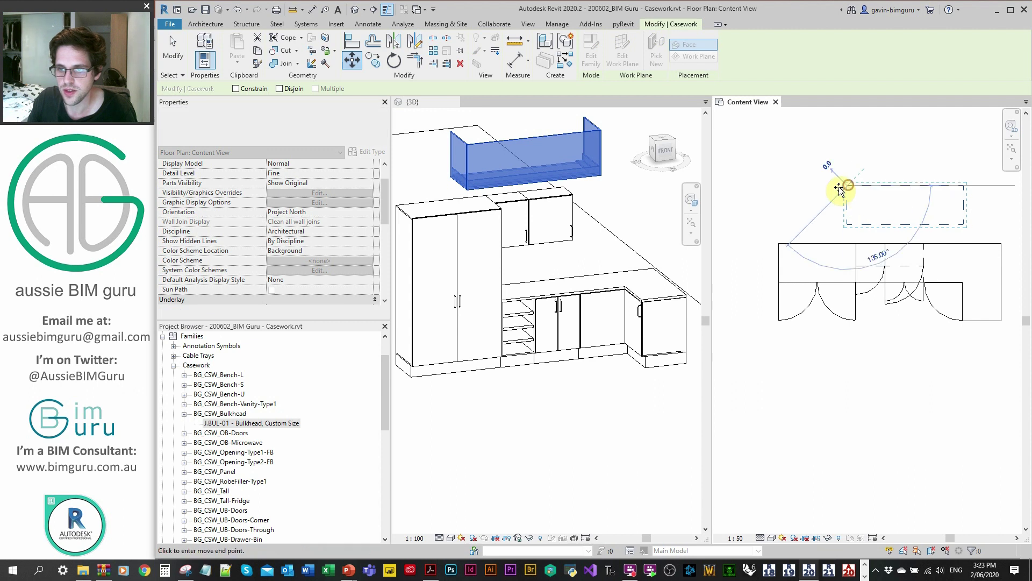
click(914, 254)
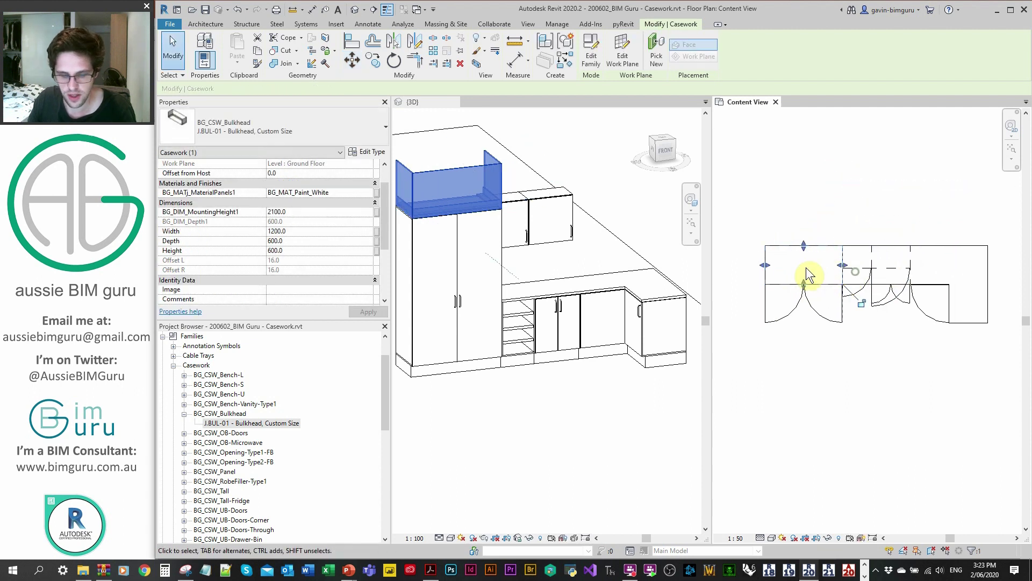
Copy the bulkhead from the tall cabinet to the overbench units and resize the copy to 1050 wide and 350 deep
scroll(839, 253, up, 2)
key(m)
key(v)
click(758, 242)
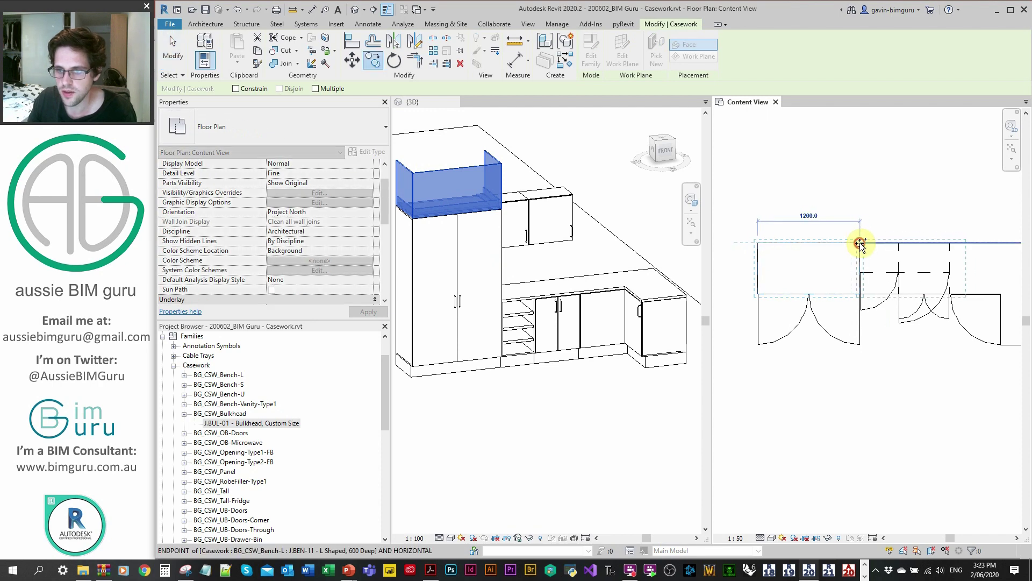
click(857, 239)
drag(949, 267, 836, 279)
Turn off the Left side panel of the bulkhead above the overbench units and check both bulkheads in 3D
shift+middle_drag(494, 161, 511, 301)
scroll(542, 293, up, 4)
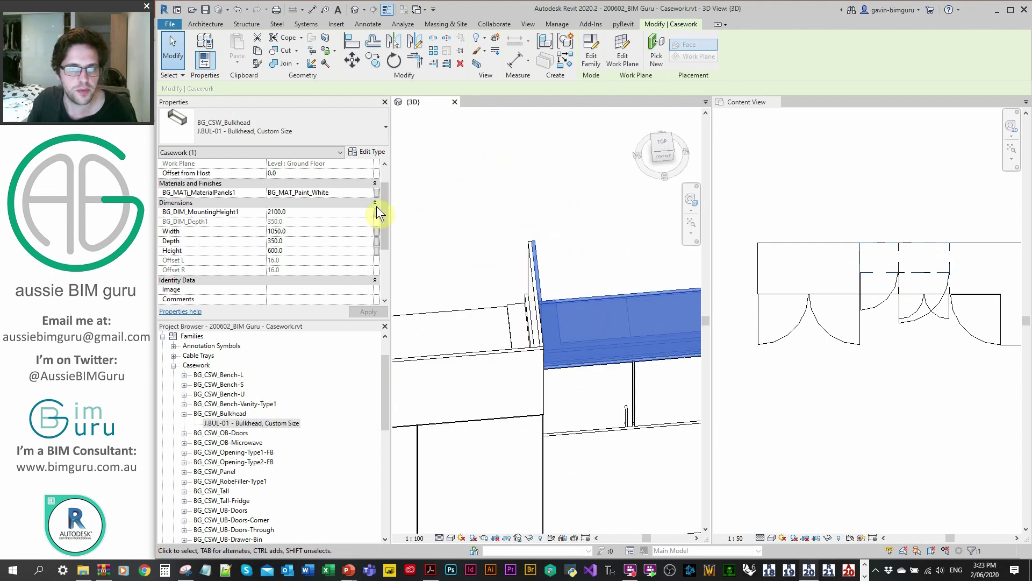
scroll(295, 254, down, 4)
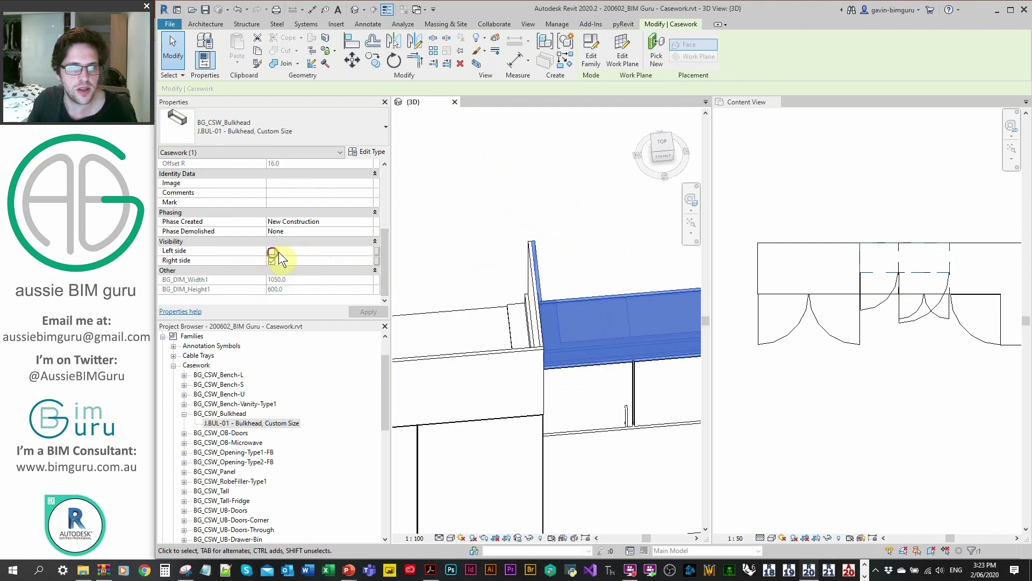
click(273, 252)
scroll(526, 214, down, 3)
shift+middle_drag(530, 261, 579, 226)
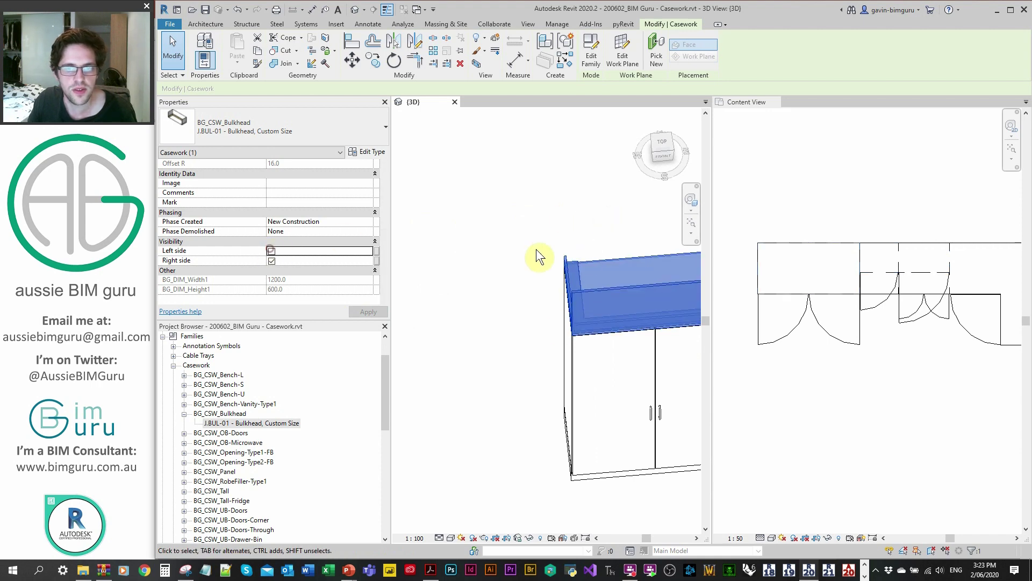
shift+middle_drag(497, 304, 652, 224)
click(553, 188)
shift+middle_drag(553, 188, 538, 286)
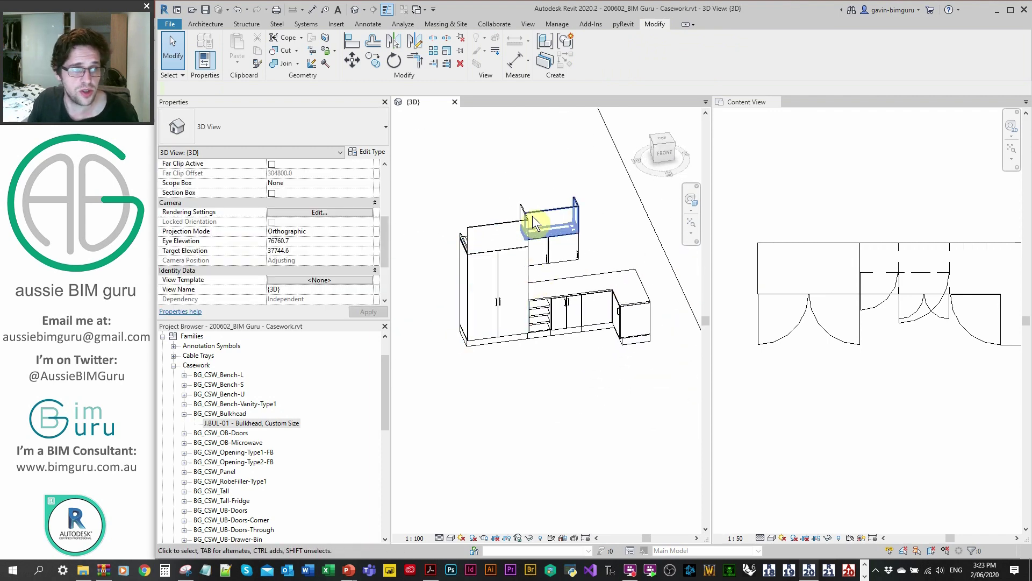
Close the Content View floor plan, collapse the families list and open the Master_Casework schedule
click(779, 102)
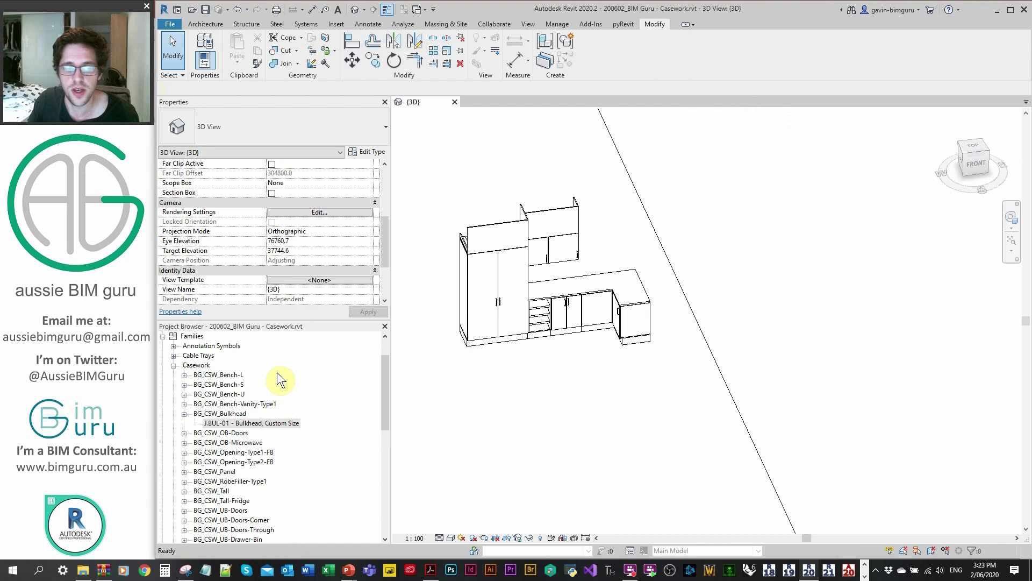
click(275, 372)
double_click(192, 336)
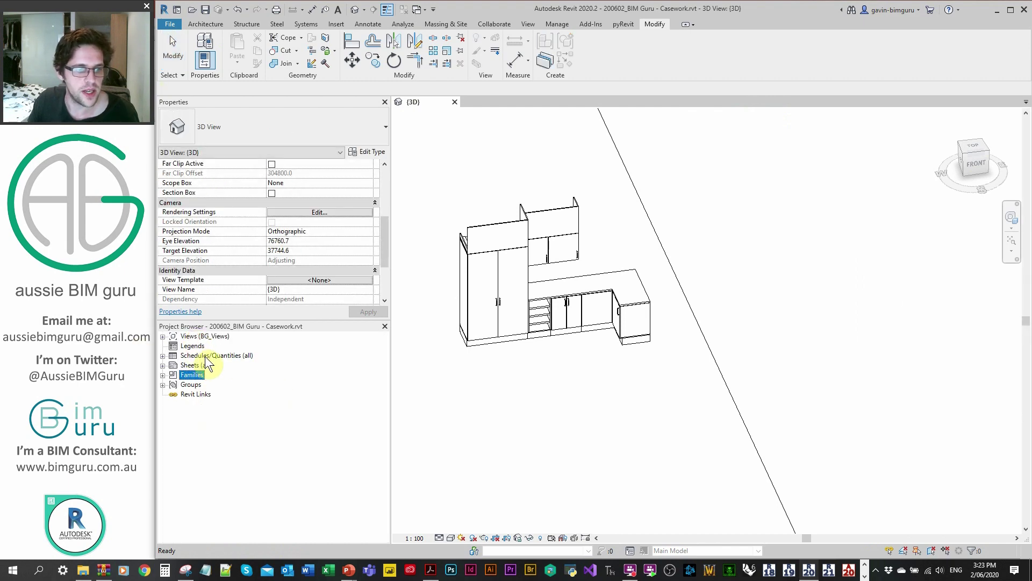
double_click(207, 355)
double_click(210, 366)
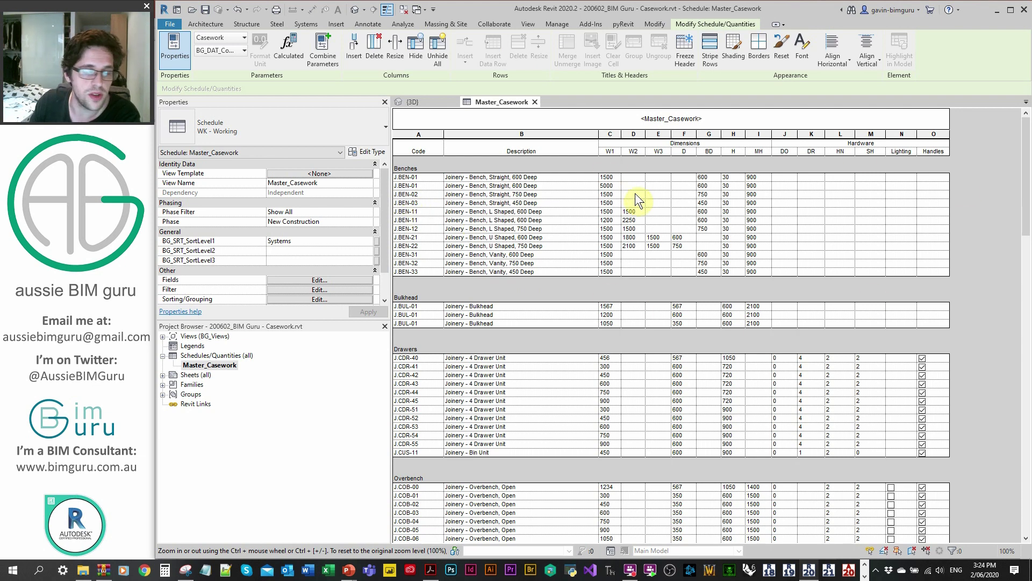
Review the dimension and hardware columns across the schedule's bench, bulkhead, drawer, overbench and panel groups
scroll(576, 203, down, 10)
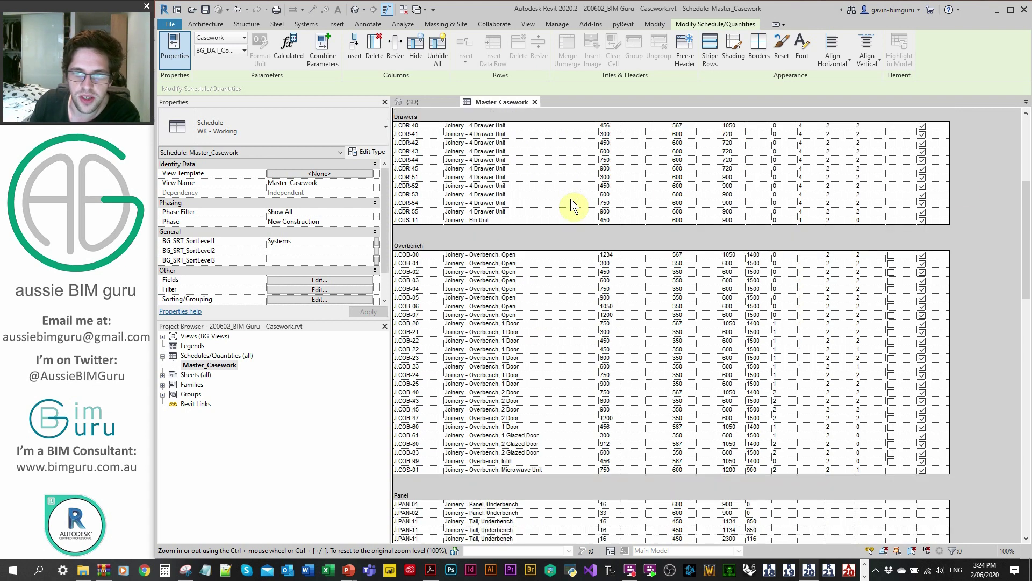
scroll(726, 266, down, 2)
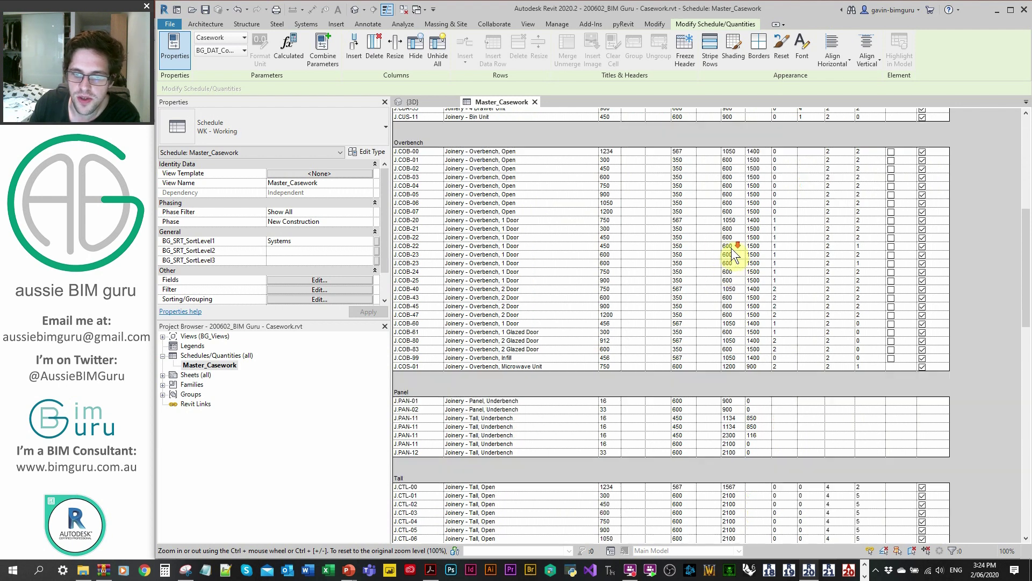
scroll(748, 265, up, 12)
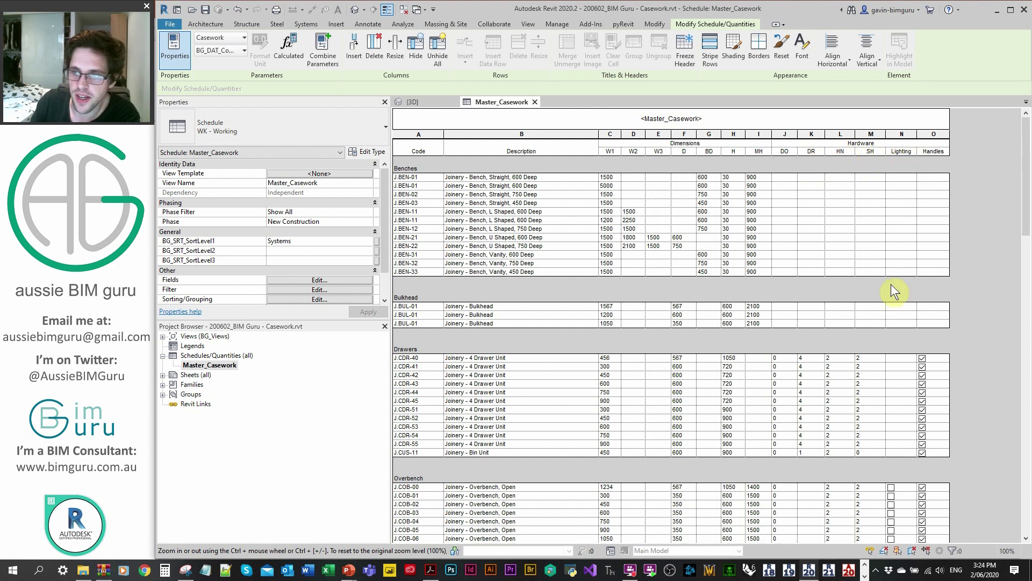
scroll(914, 326, down, 3)
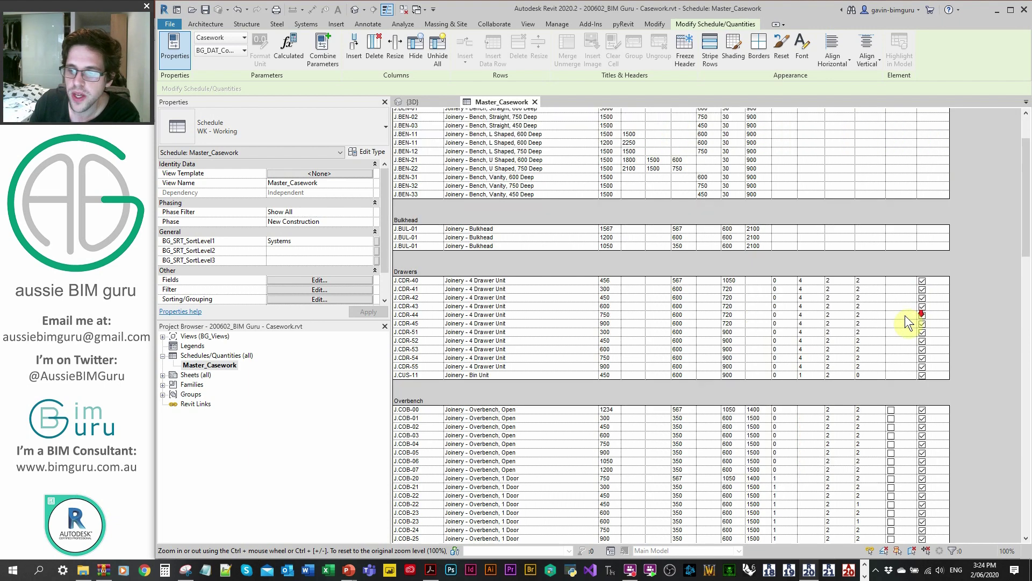
scroll(904, 315, down, 8)
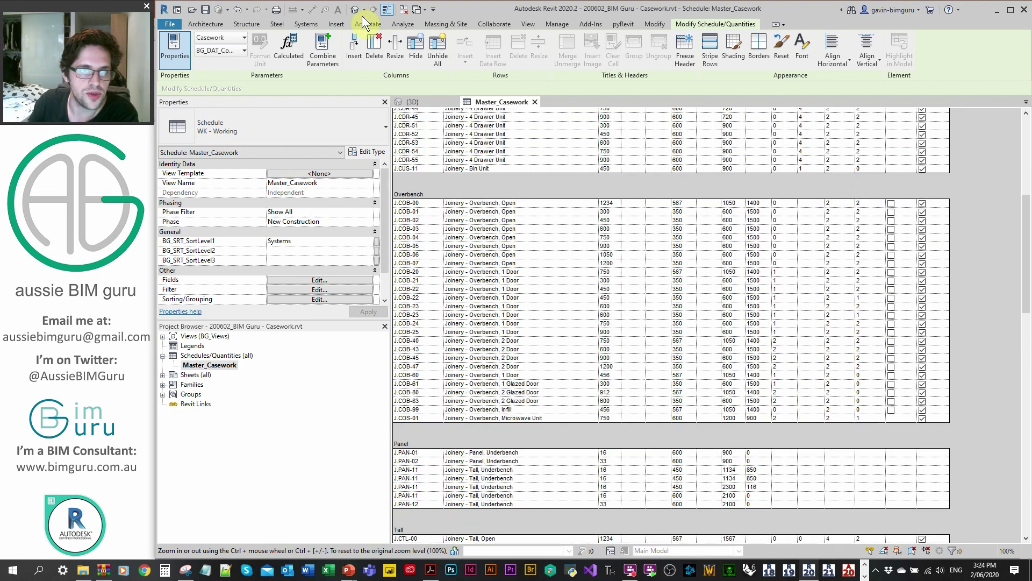
Turn on the pelmet and lighting of the 600 mm wide overbench unit in the 3D view and inspect its underside
click(354, 9)
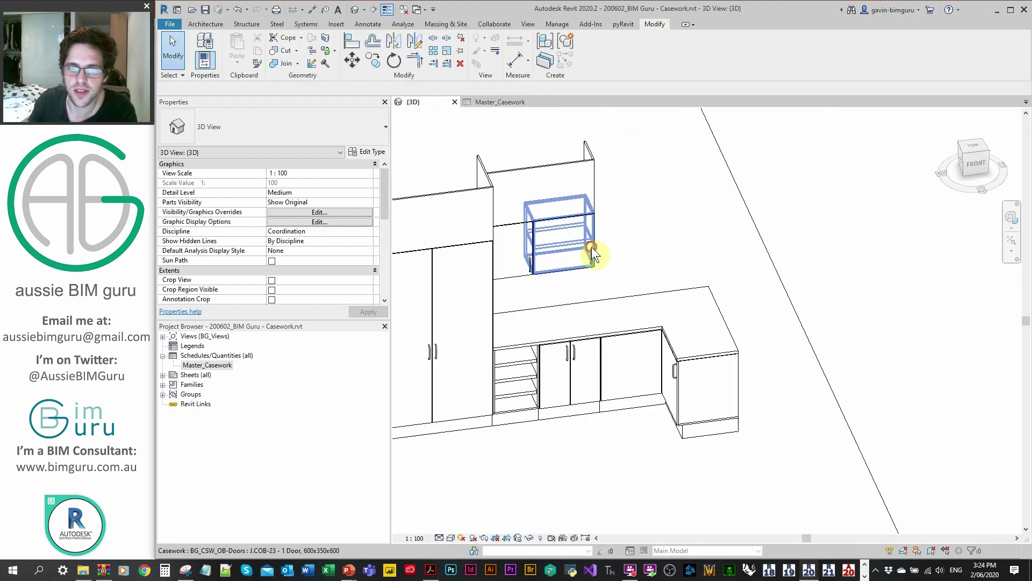
click(591, 247)
shift+middle_drag(592, 247, 675, 295)
scroll(667, 317, up, 2)
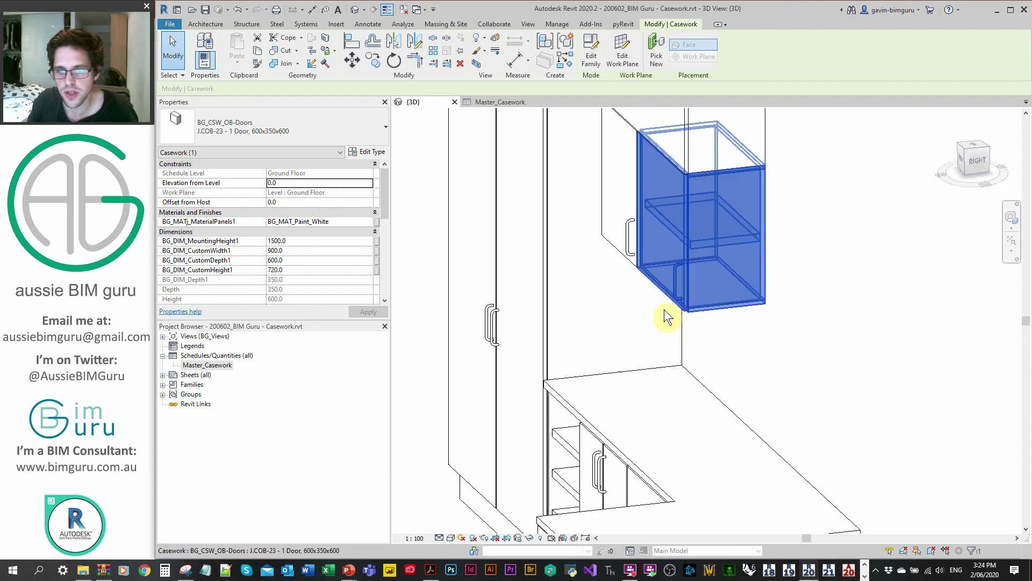
drag(380, 205, 372, 267)
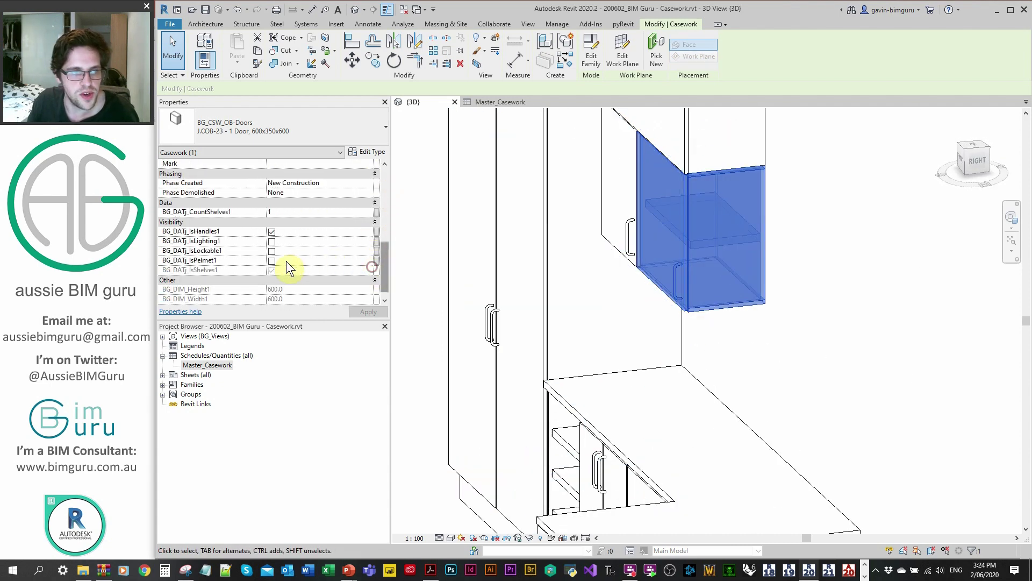
click(272, 260)
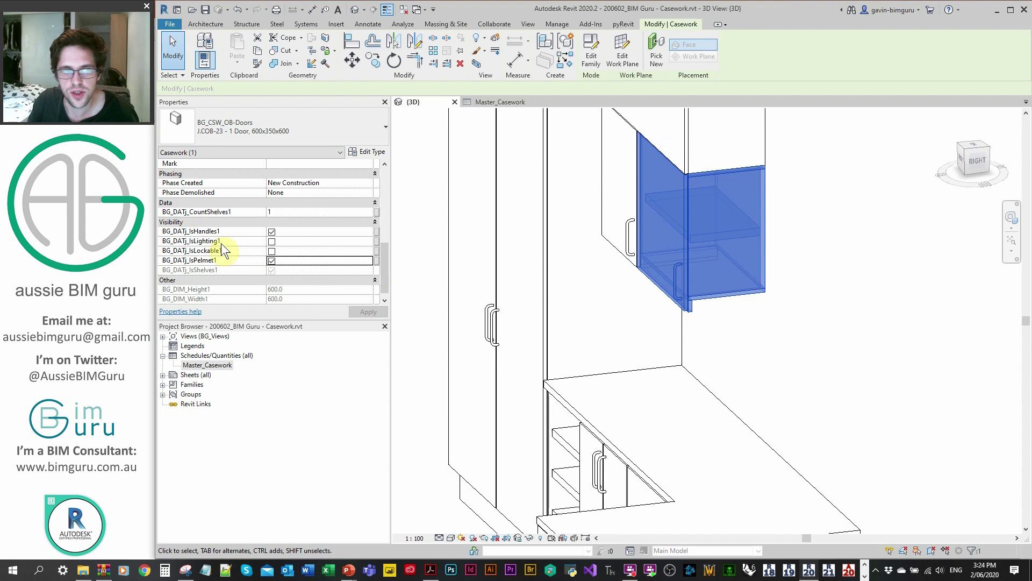
click(272, 241)
shift+middle_drag(639, 260, 702, 273)
click(545, 224)
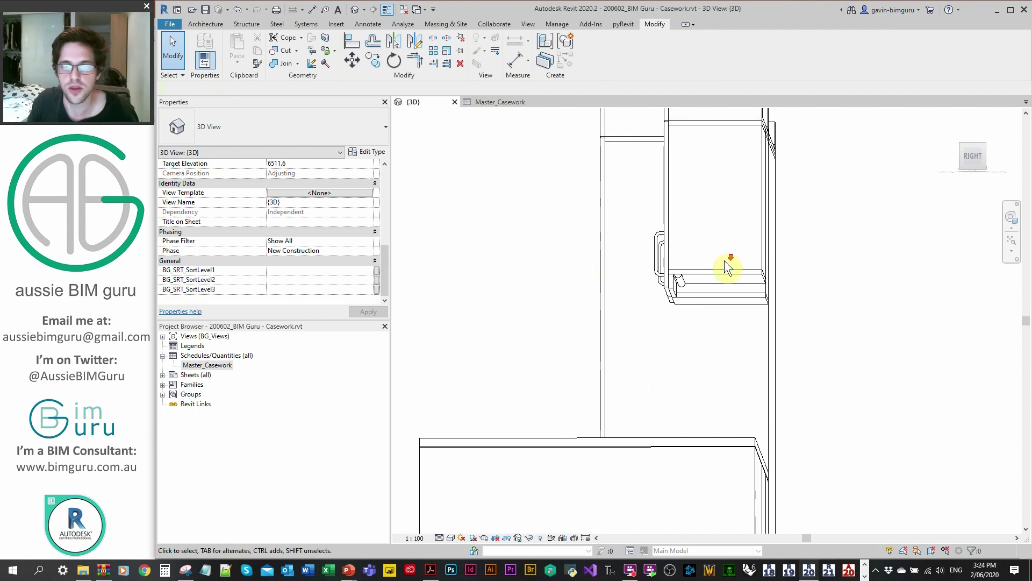
shift+middle_drag(724, 260, 711, 297)
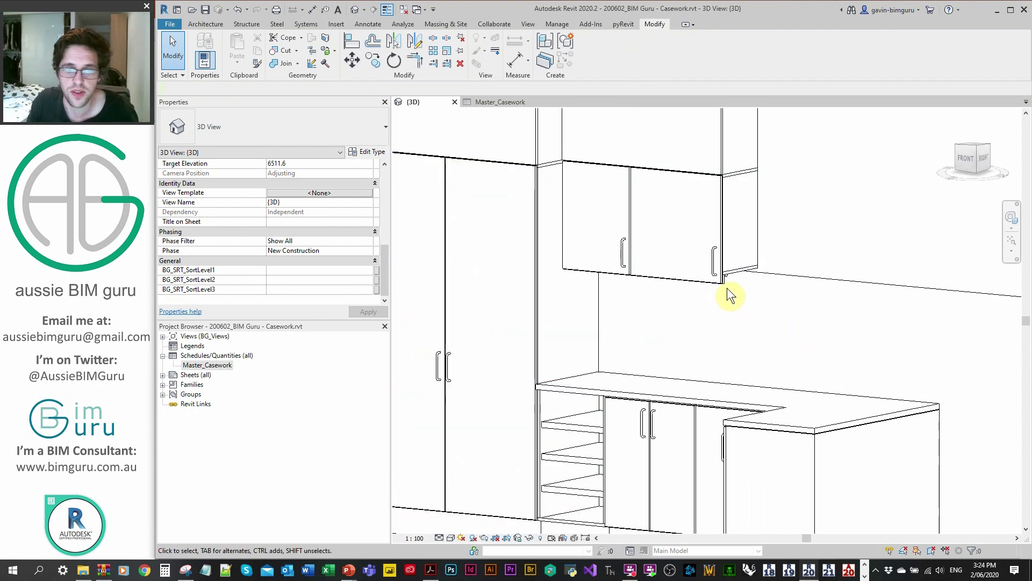
Swap the open 450 mm underbench shelf unit beside the tall cupboard for the type J.CDR-52 - 4 Drawers, 450x600x900
shift+middle_drag(727, 288, 879, 350)
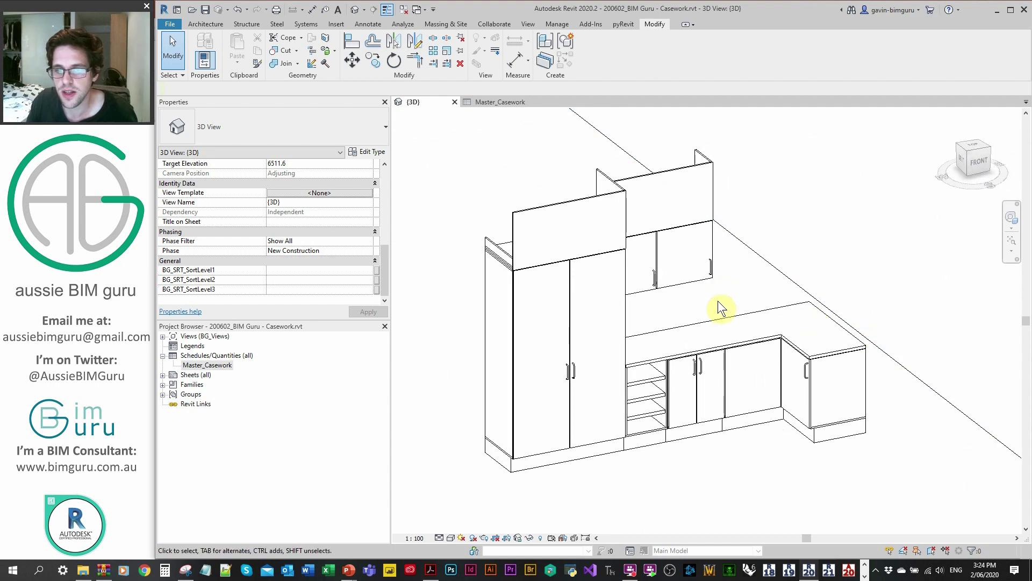
middle_drag(721, 302, 692, 282)
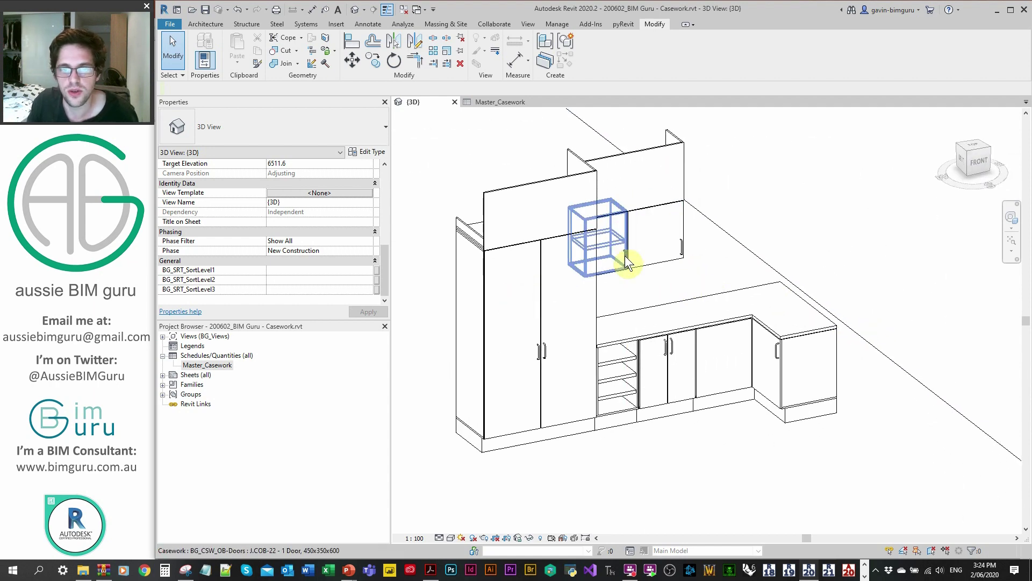
click(628, 260)
click(741, 267)
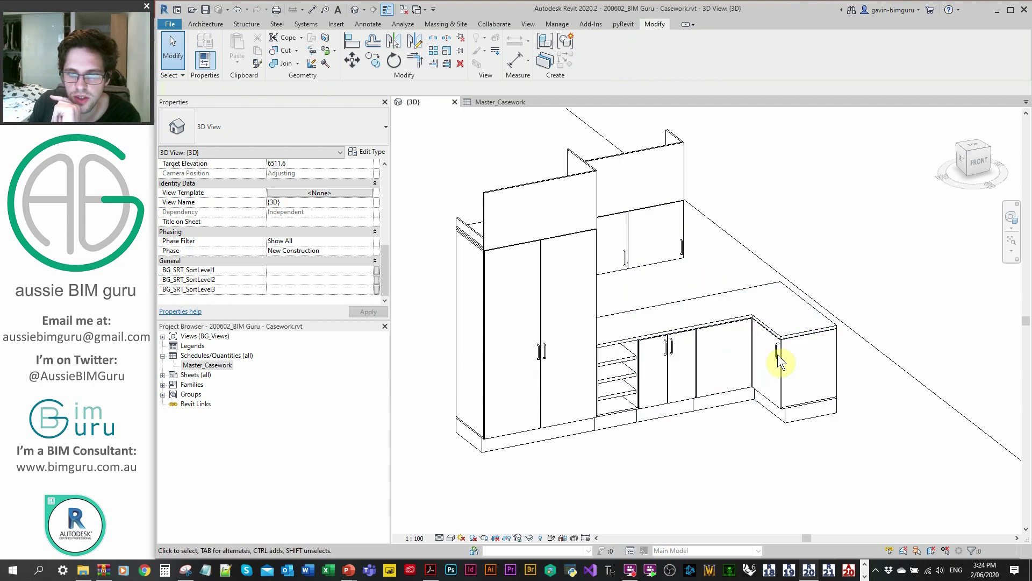
click(619, 361)
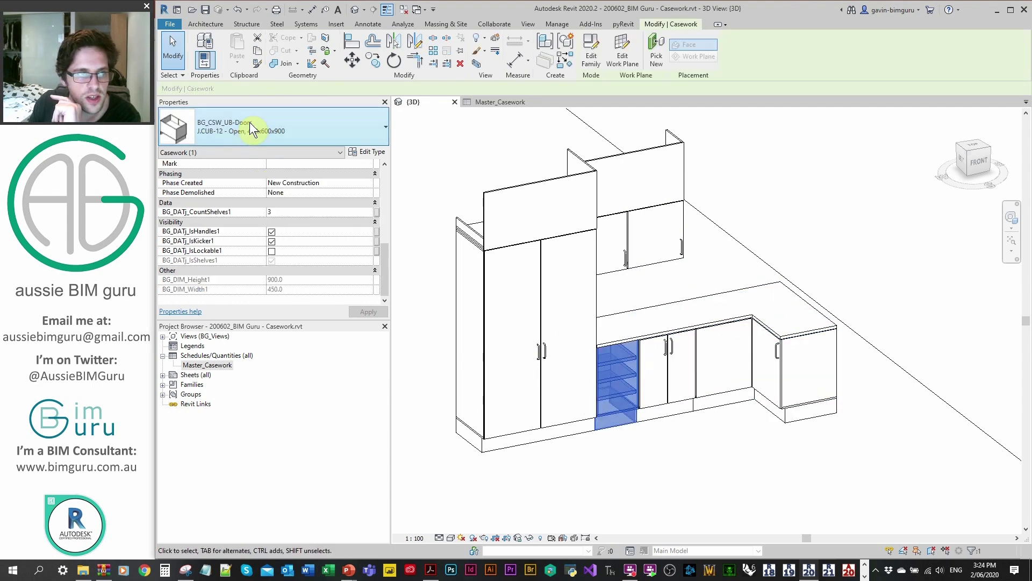
click(260, 131)
text(drawer)
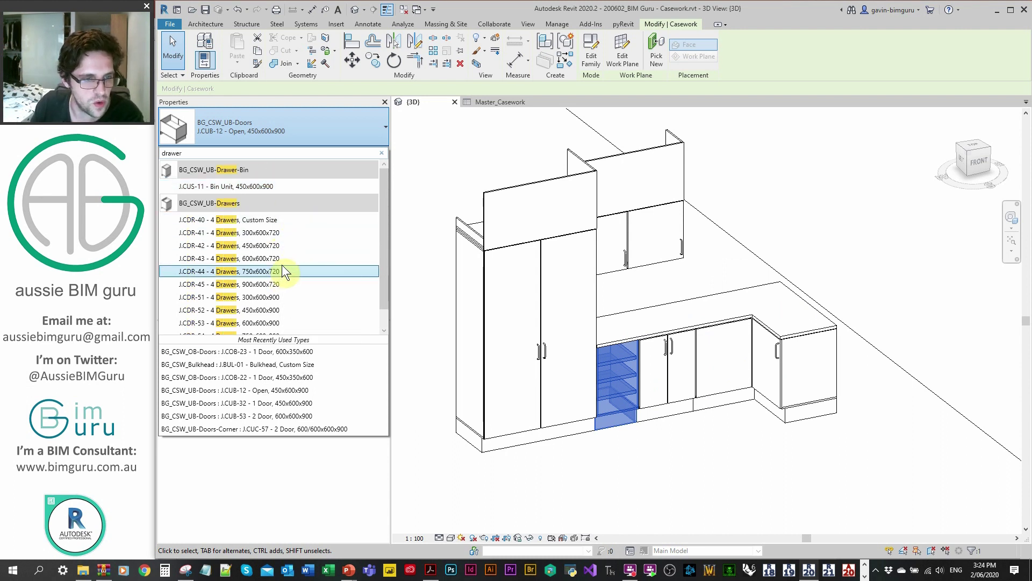
click(274, 310)
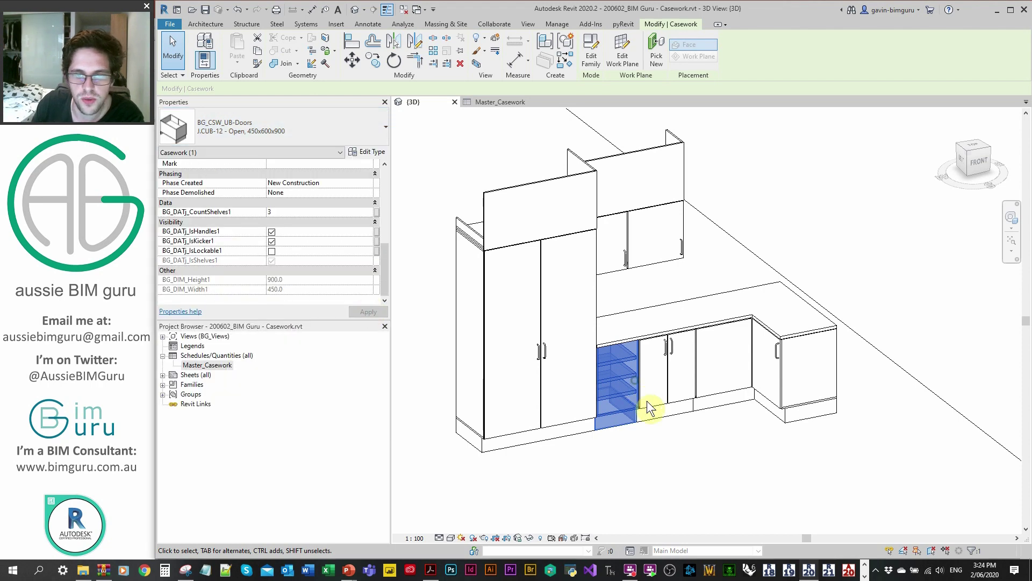
scroll(688, 438, up, 3)
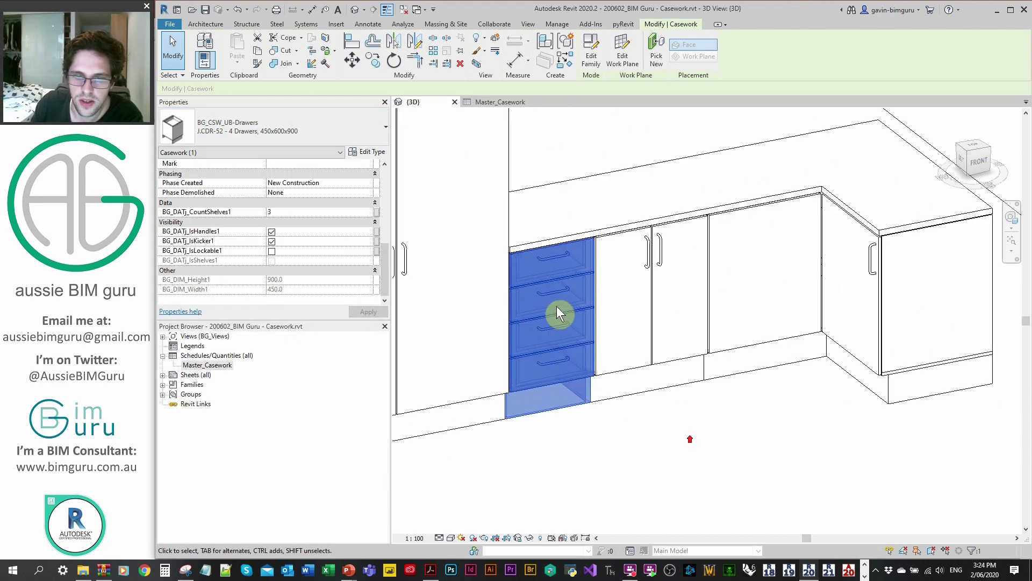
Duplicate the drawer unit's type as J.CDR-52 - 4 Drawers, 450x600x900 2
click(374, 155)
click(925, 111)
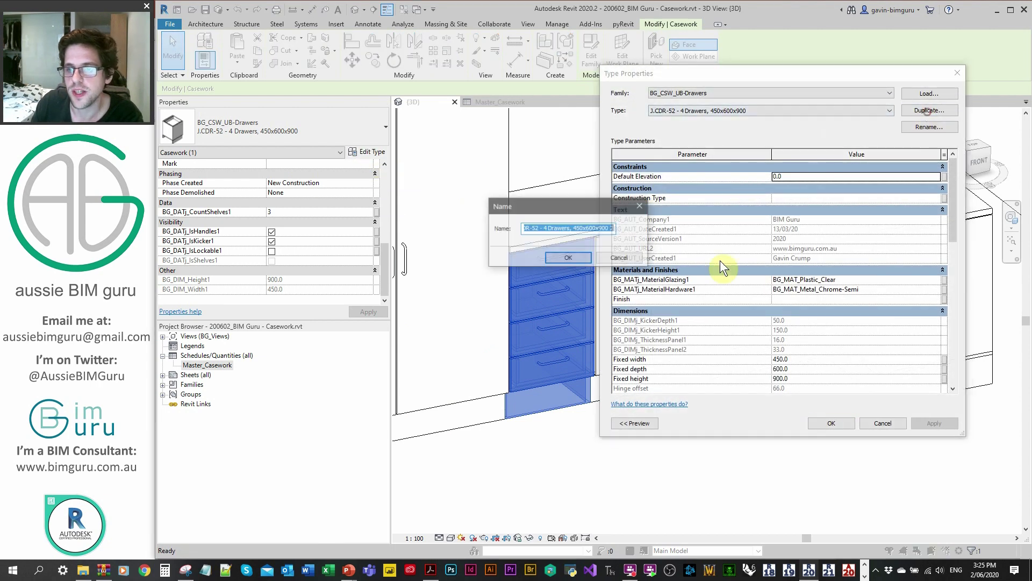
click(560, 256)
Set BG_DATj_CountDrawers1 of the duplicated drawer type to 2 and apply it to the unit
drag(950, 204, 952, 328)
click(777, 293)
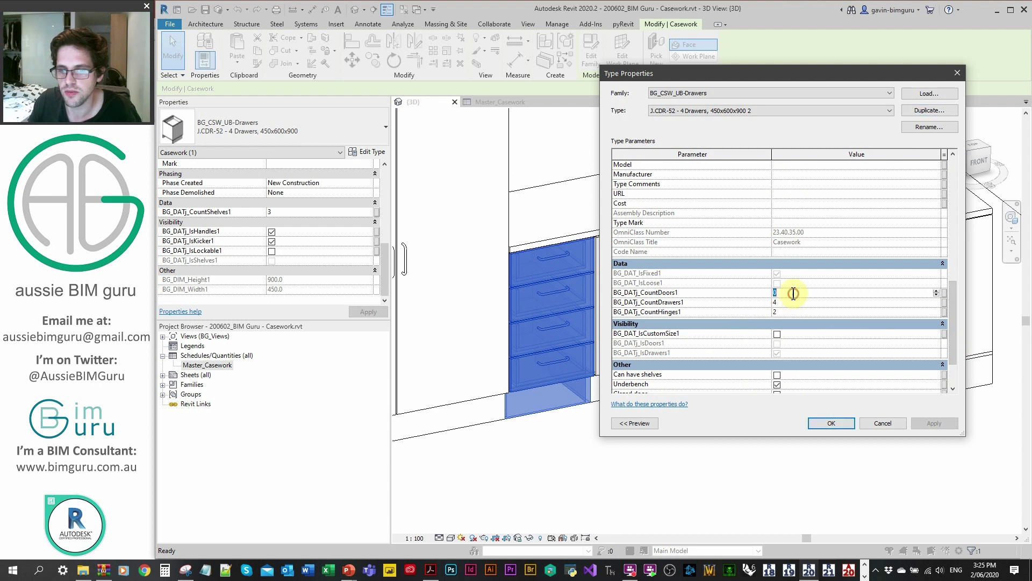
text(2)
key(Escape)
click(782, 302)
text(2)
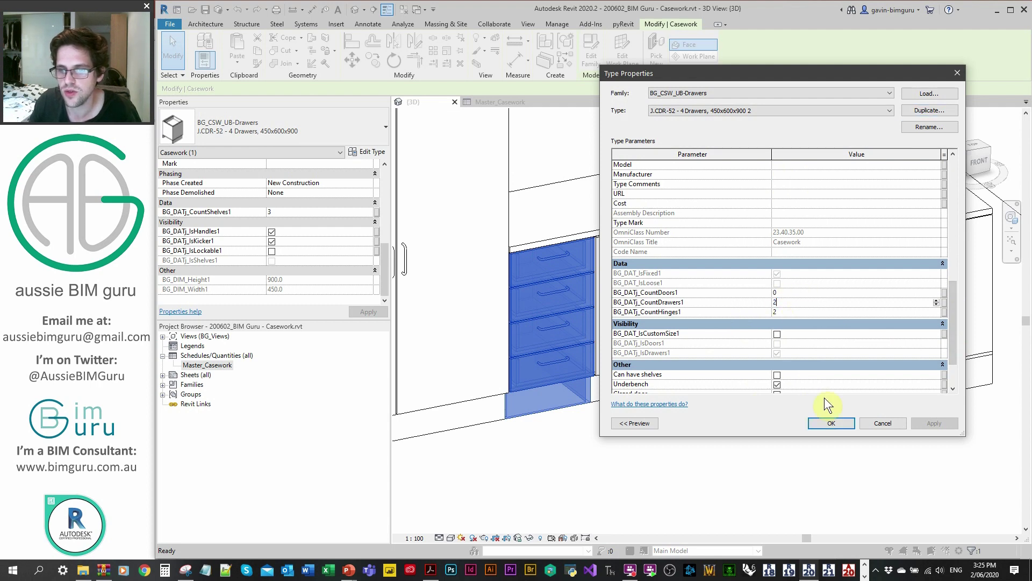
click(833, 423)
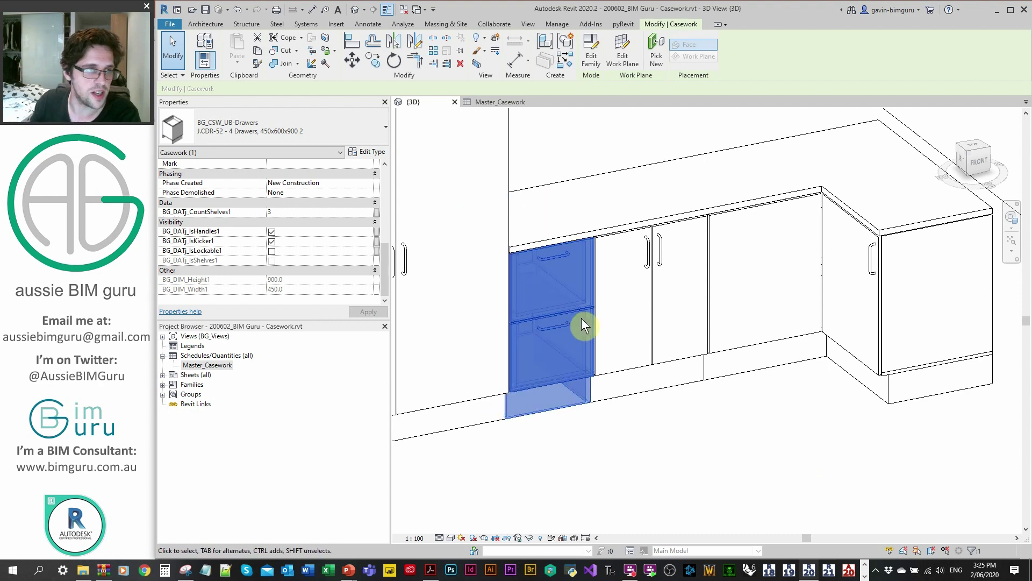
click(739, 469)
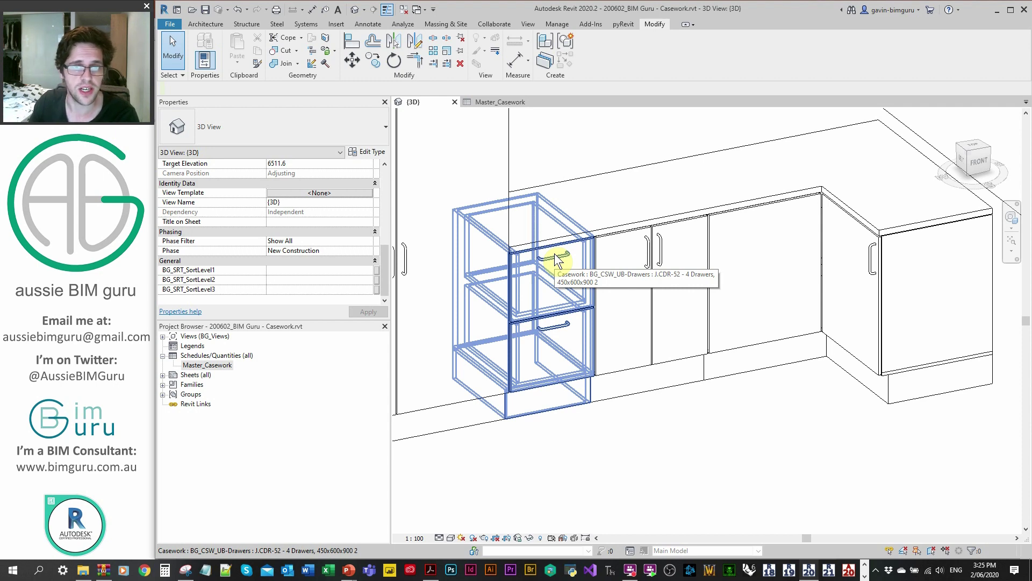
Open the Content View floor plan and locate the plan of the assembled kitchen beside the content rows
scroll(553, 210, down, 3)
middle_drag(618, 226, 675, 297)
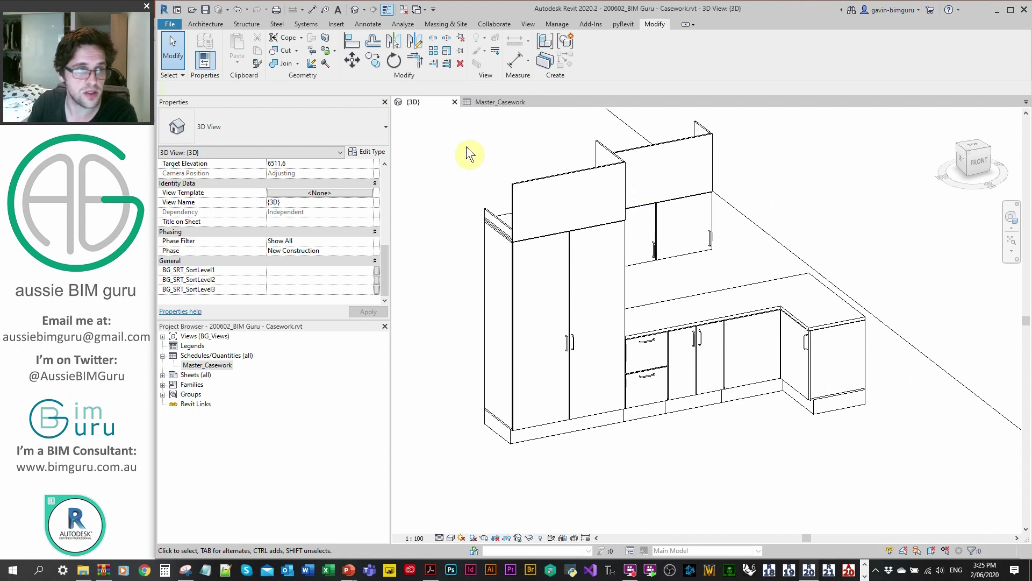
click(207, 366)
double_click(204, 336)
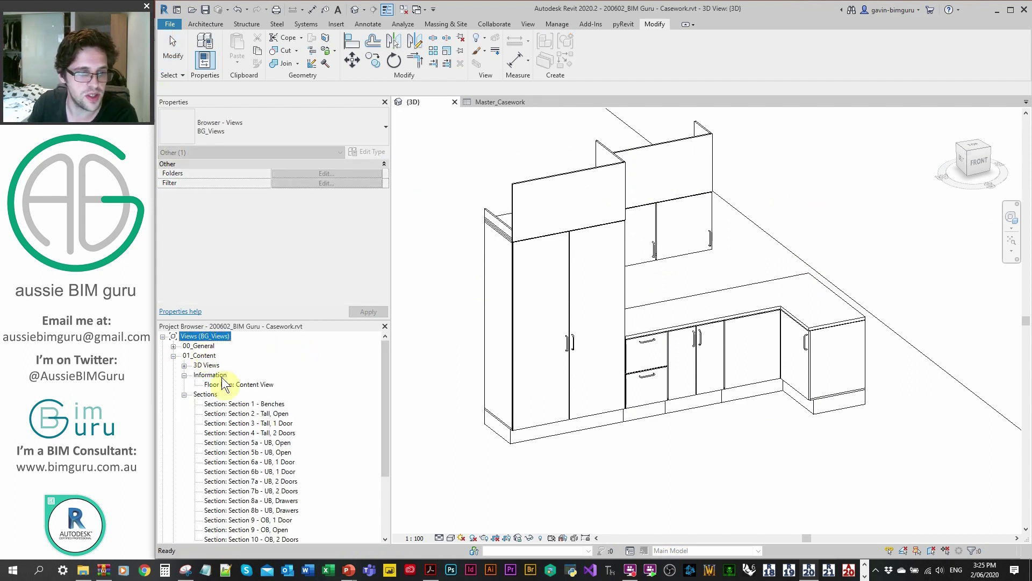
click(257, 385)
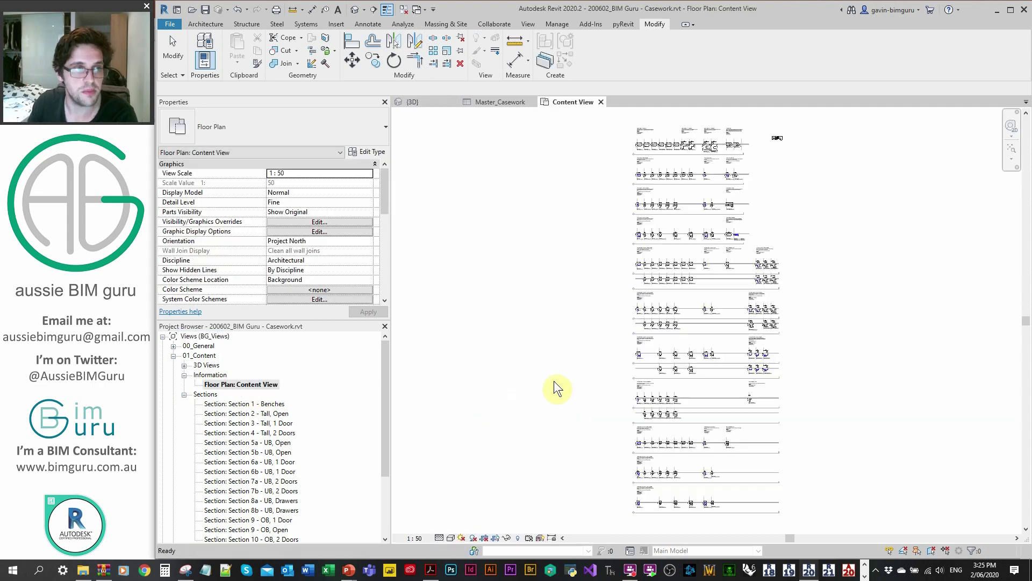
scroll(666, 362, up, 3)
middle_drag(666, 362, 618, 178)
middle_drag(643, 230, 655, 442)
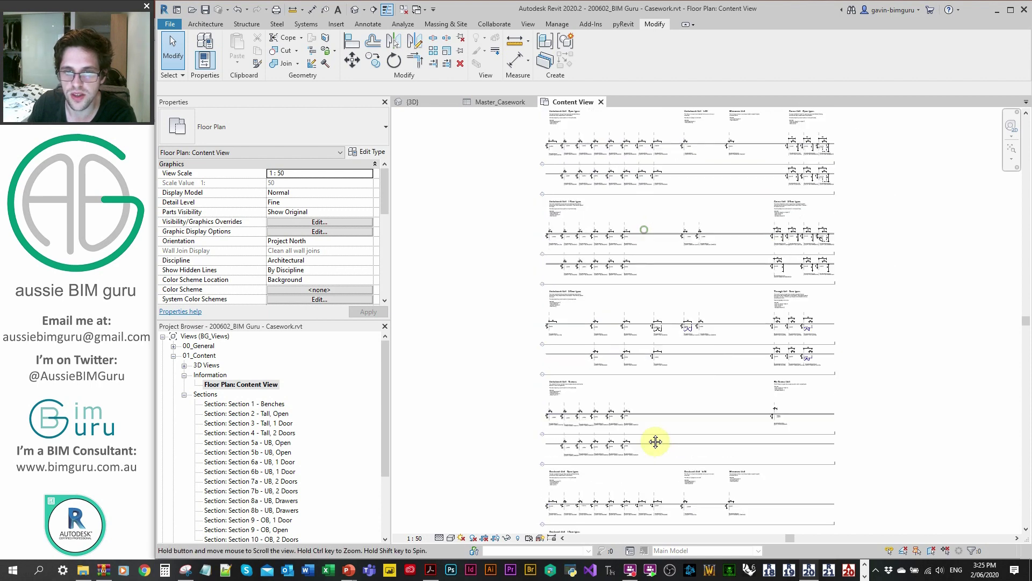
scroll(654, 441, down, 4)
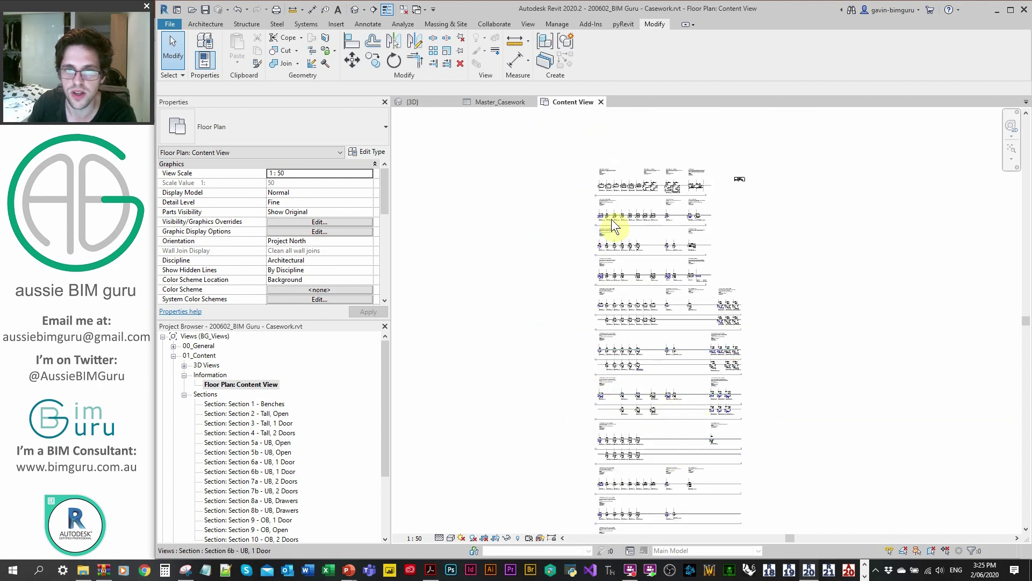
scroll(739, 182, up, 5)
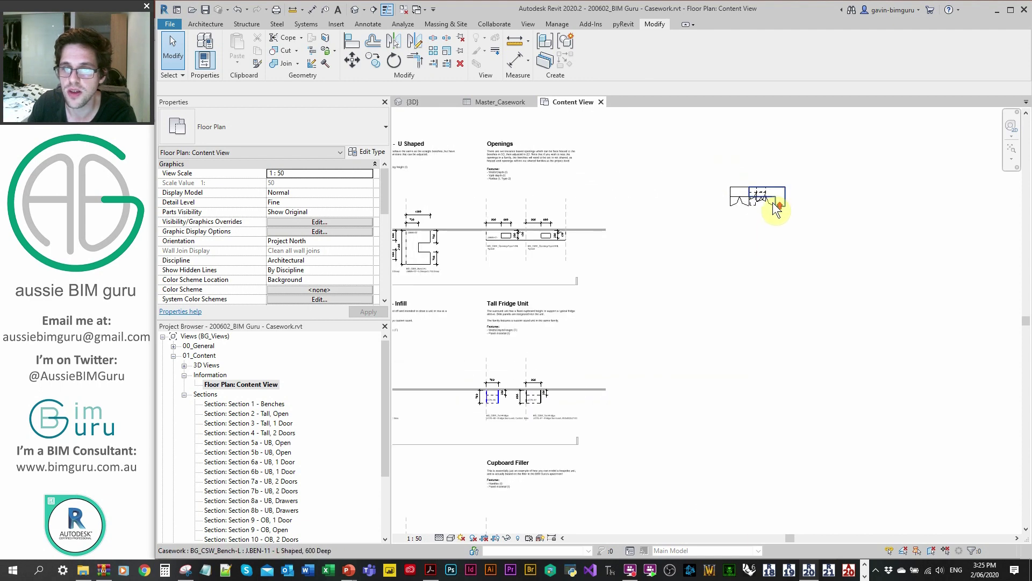
scroll(775, 207, up, 3)
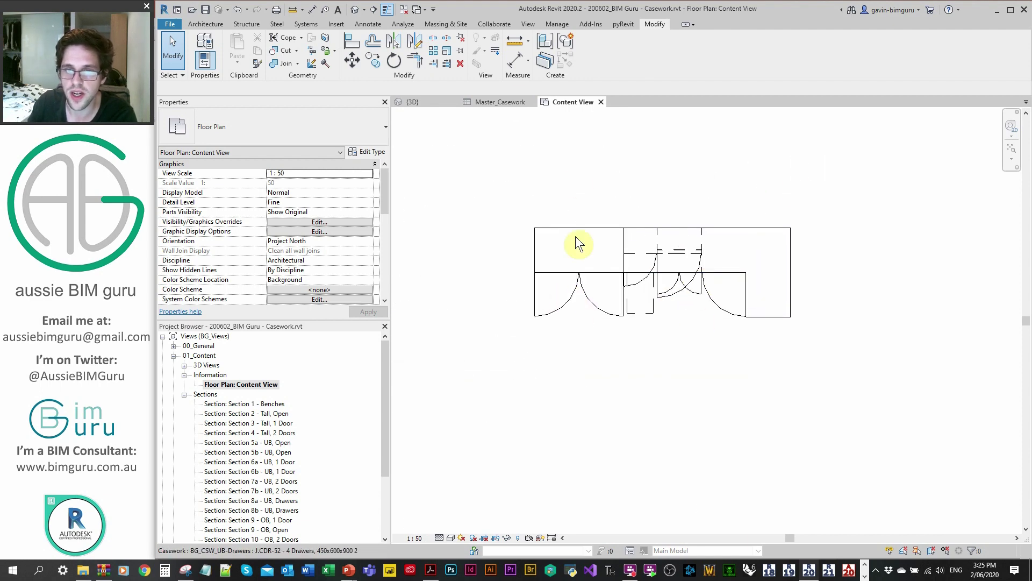
Cut a building section across the front of the kitchen, looking towards the units, and open its view
click(528, 24)
click(547, 49)
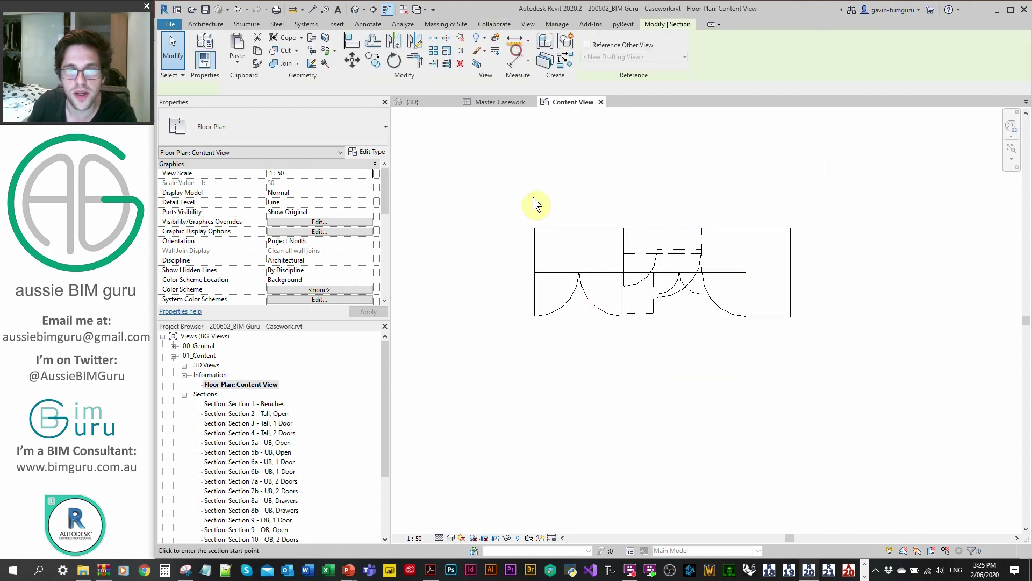
click(504, 343)
click(828, 343)
right_click(752, 344)
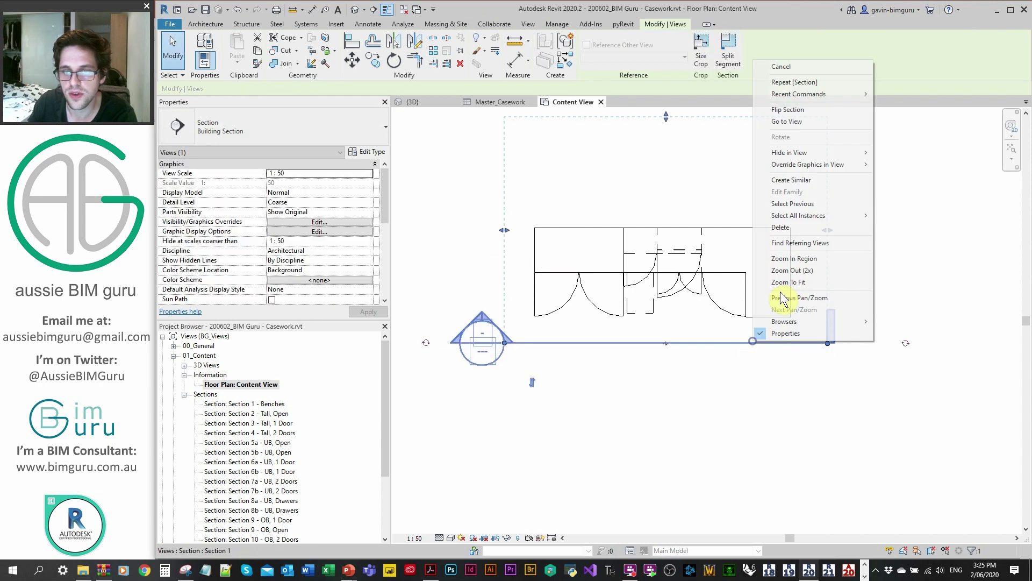
click(834, 121)
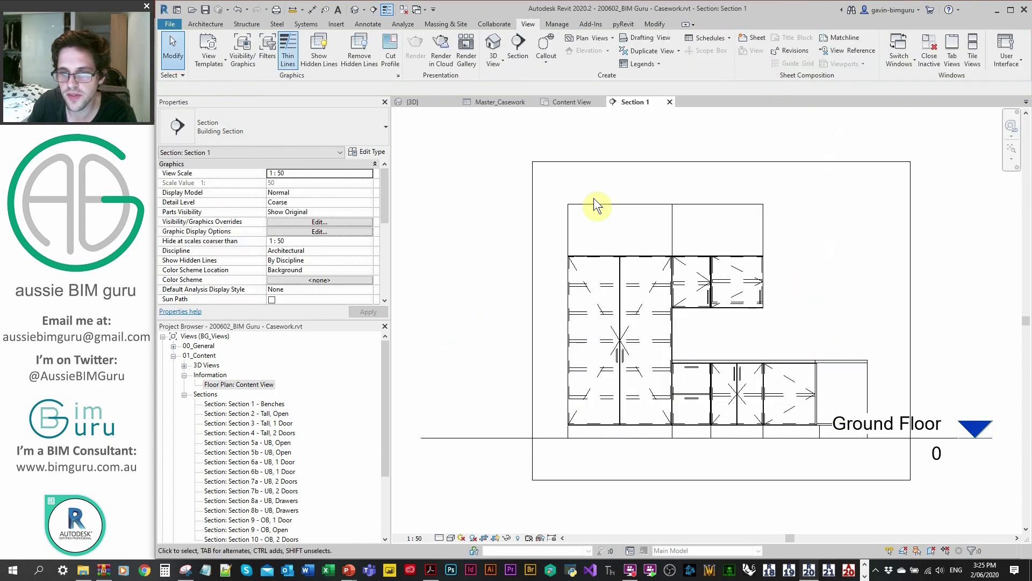
Close Section 1, cut a second building section crosswise through the tall two-door unit and open its view
click(669, 102)
click(517, 48)
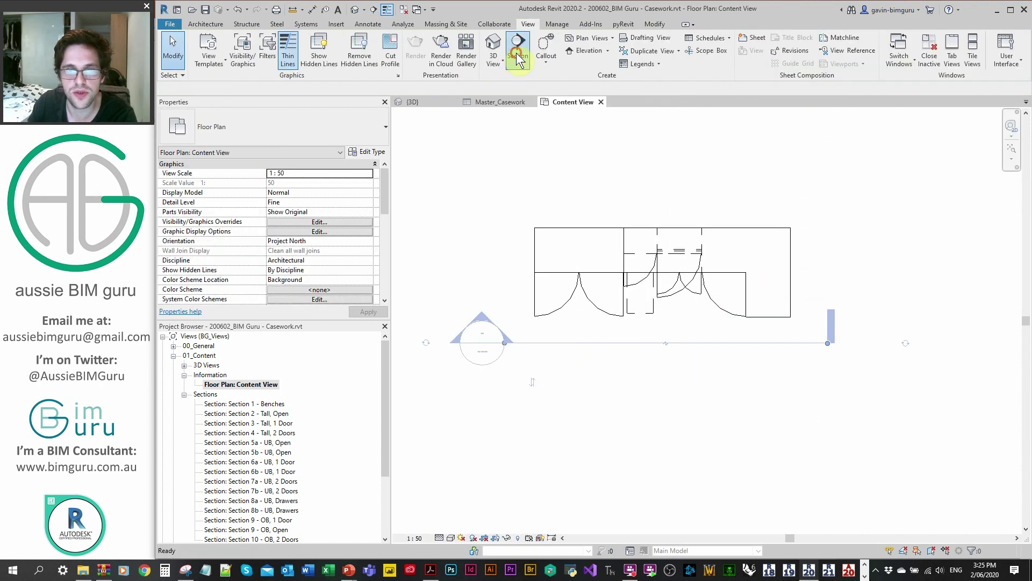
click(556, 357)
click(554, 203)
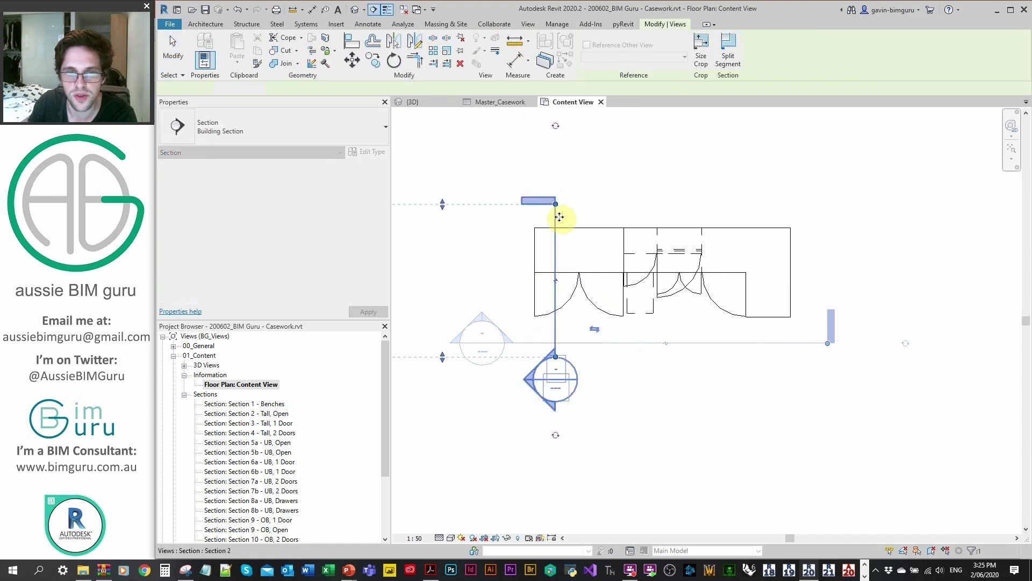
right_click(554, 211)
click(618, 270)
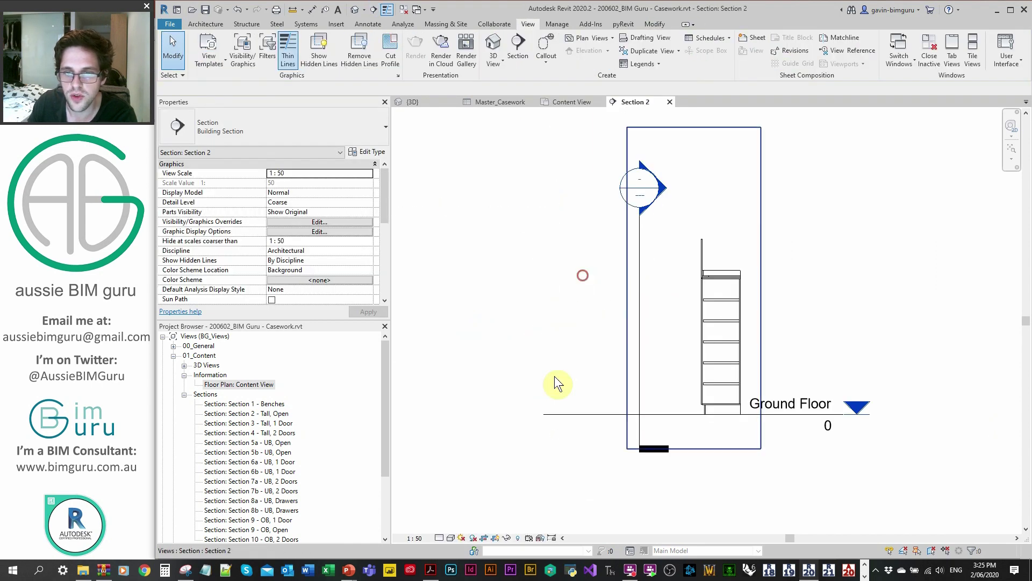
Raise the detail level of Section 2 and inspect the tall unit's hinges, shelves and shelf pin holes
click(450, 538)
click(453, 525)
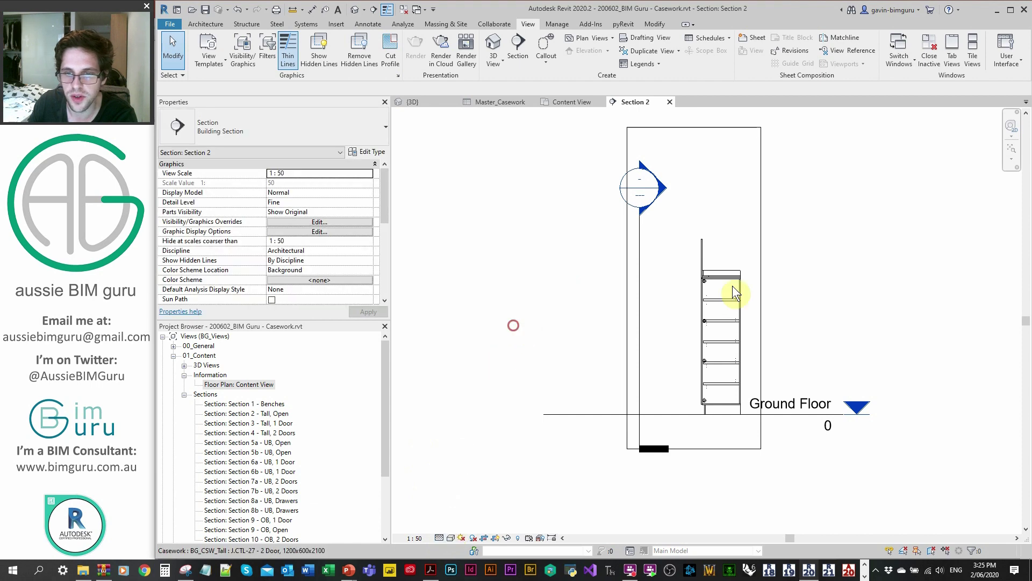
scroll(699, 290, up, 6)
scroll(667, 368, up, 4)
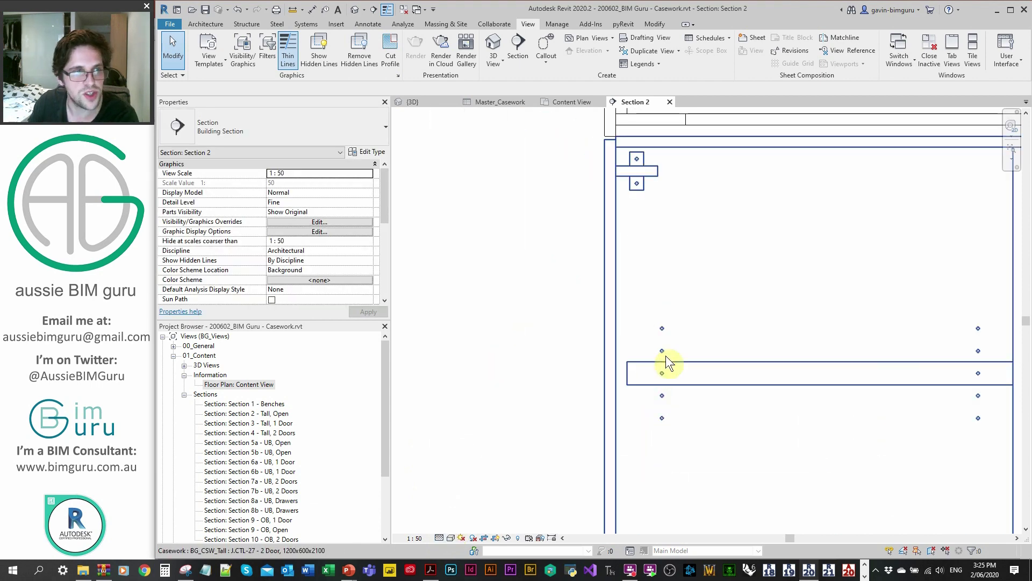
scroll(688, 350, down, 8)
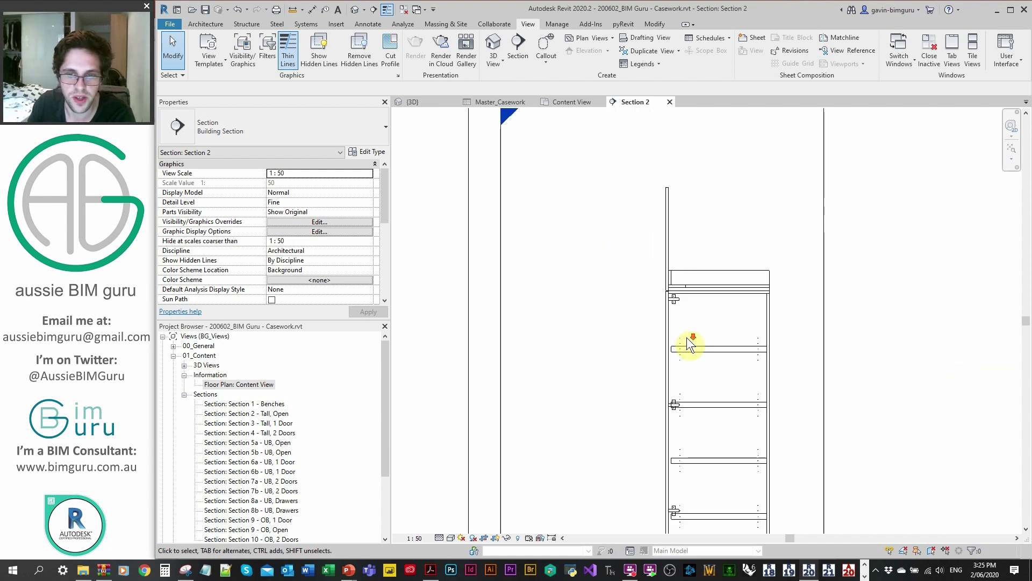
scroll(700, 347, down, 3)
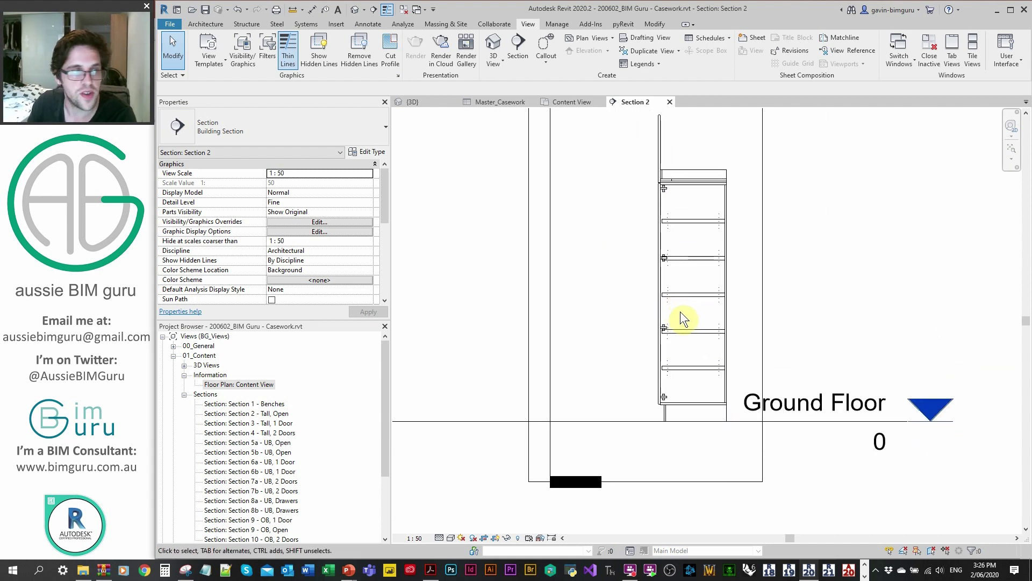
Set the tall unit's BG_DATj_CountShelves1 to 3 and check the shelf spacing in Section 2
click(592, 287)
click(706, 258)
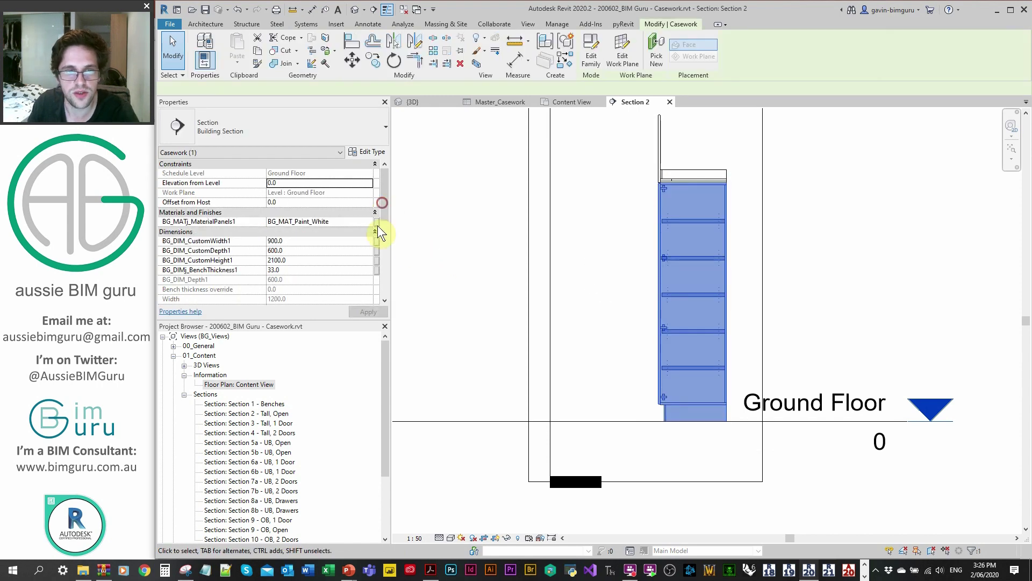
drag(377, 225, 376, 266)
click(293, 242)
click(474, 233)
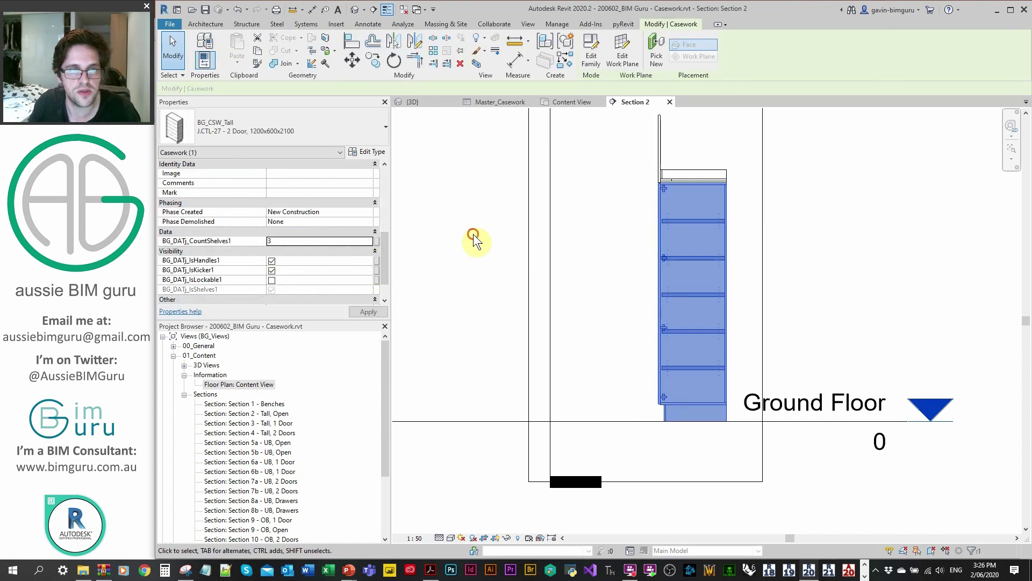
scroll(685, 252, up, 1)
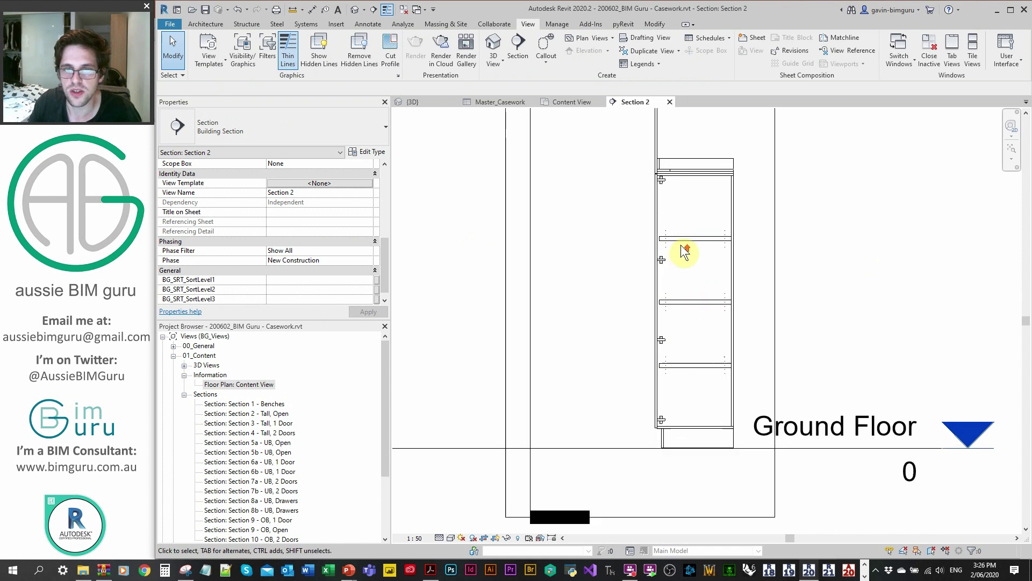
scroll(685, 251, up, 2)
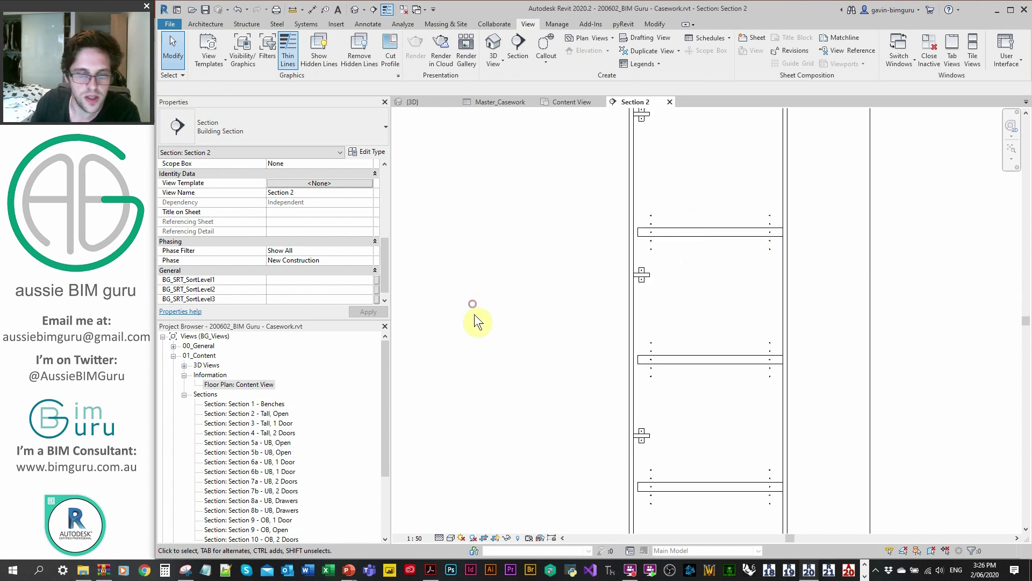
Switch to the presentation in Adobe Acrobat and advance from the Quick demo slide past the GitHub slide to slide 18
mouse_move(433, 575)
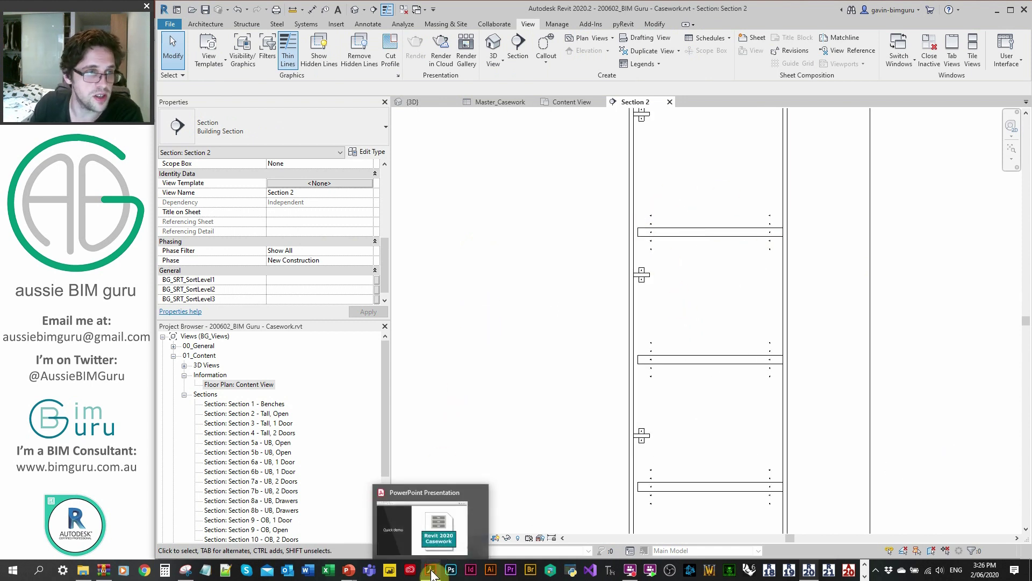
click(433, 574)
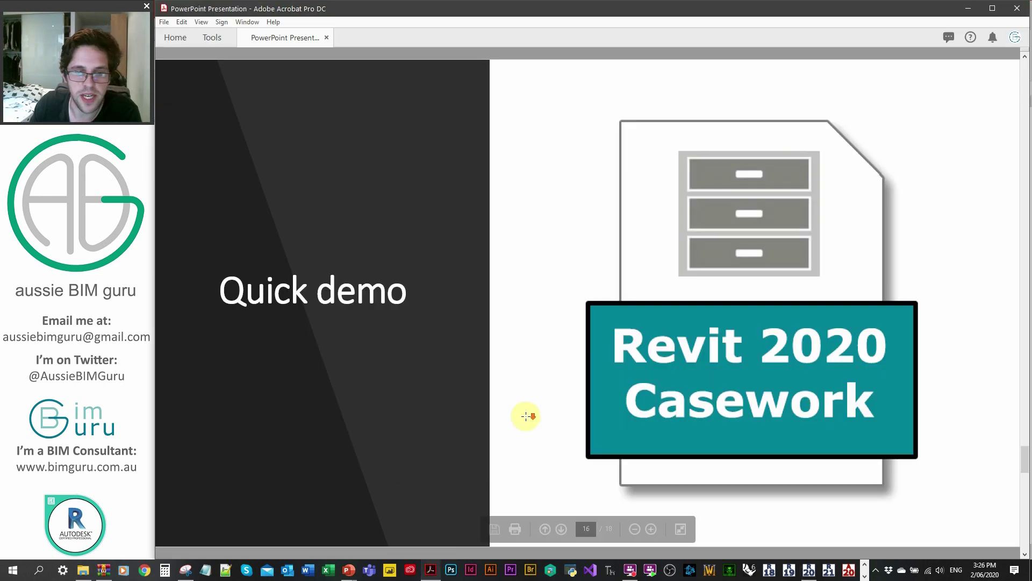
scroll(526, 415, down, 1)
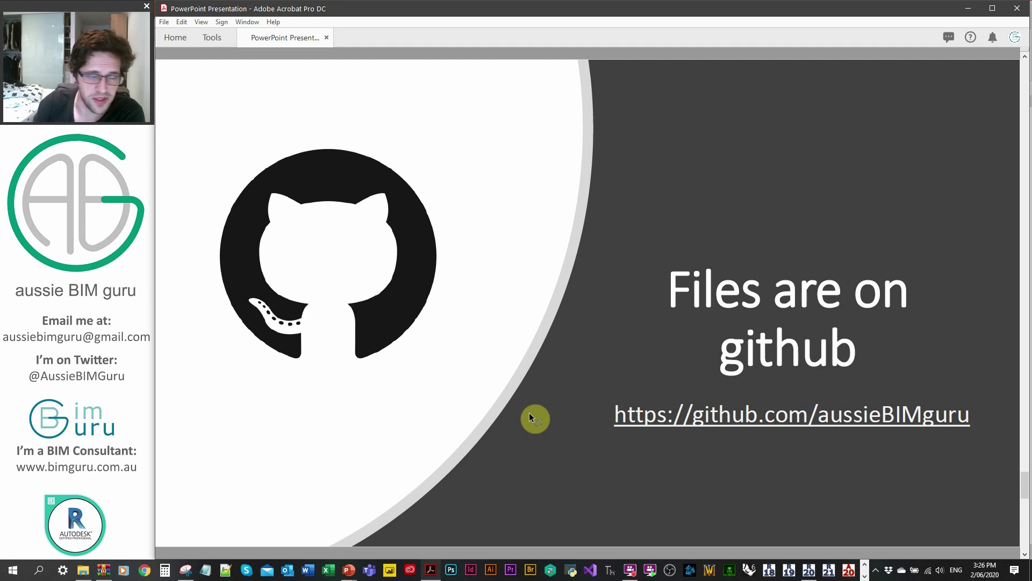
scroll(527, 411, down, 1)
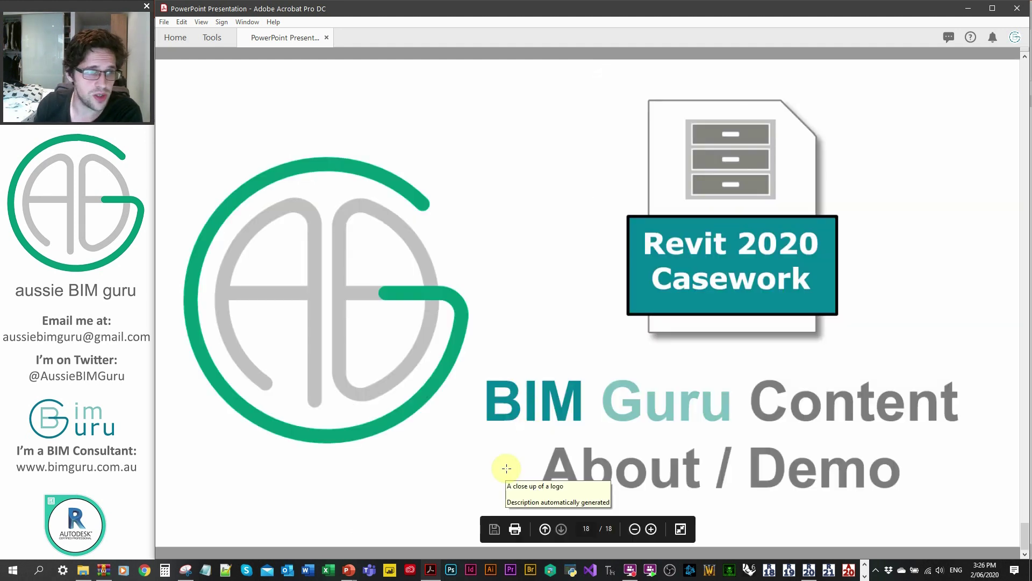